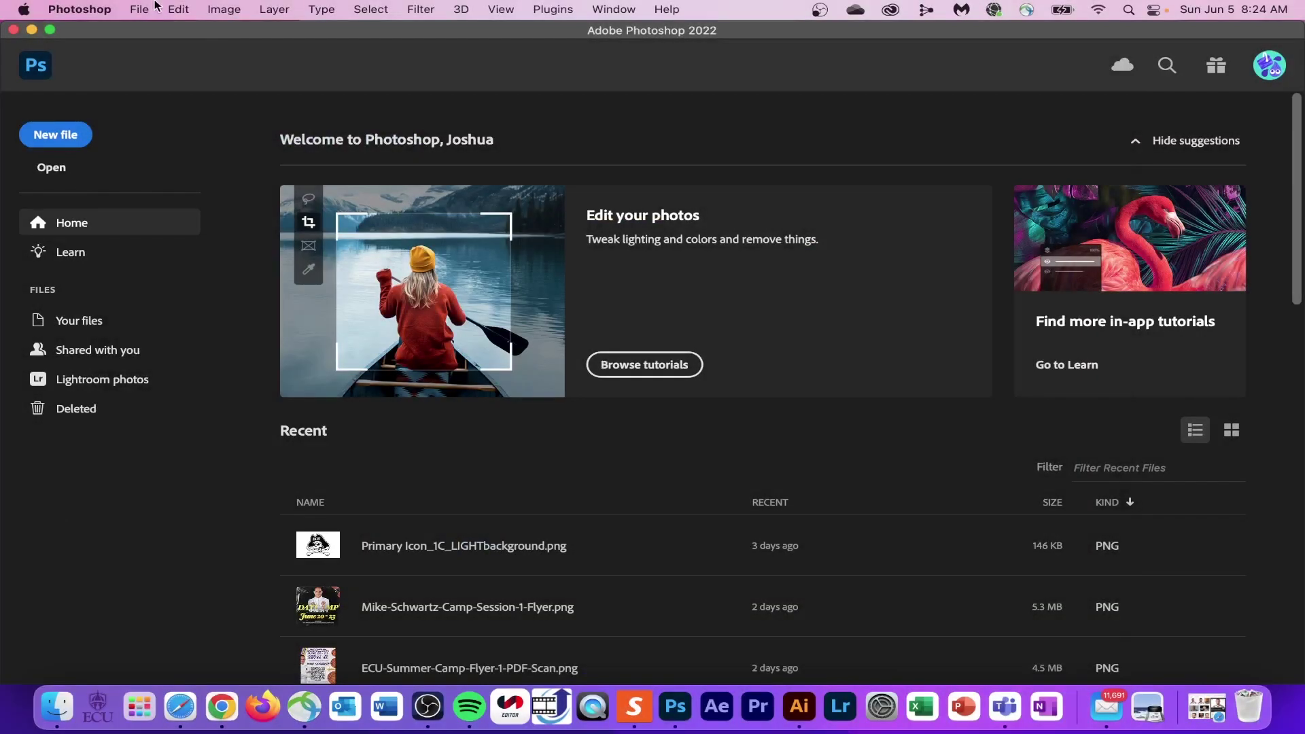
Start a new document and set its size to 1280 pixels wide by 720 pixels high
{"action": "left_click", "coordinate": [148, 8]}
{"action": "left_click", "coordinate": [154, 31]}
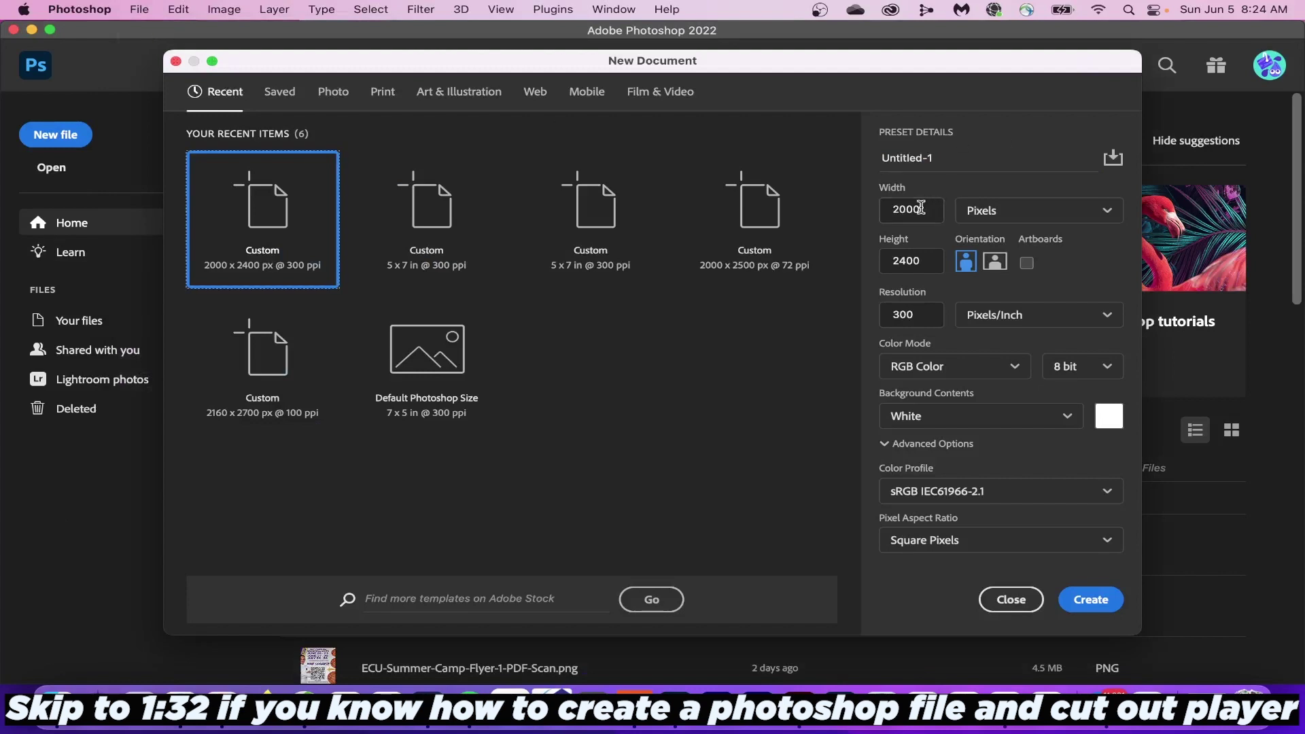
{"action": "double_click", "coordinate": [926, 207]}
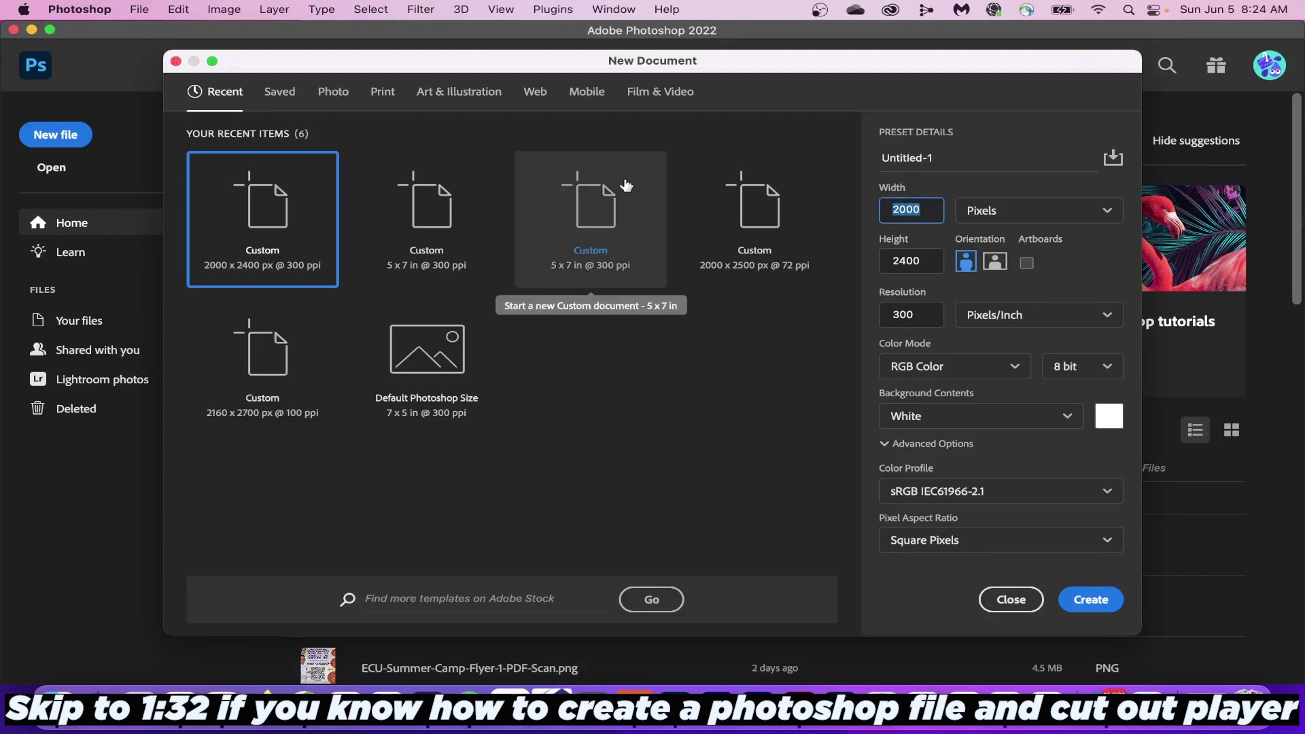
{"action": "type", "text": "1280"}
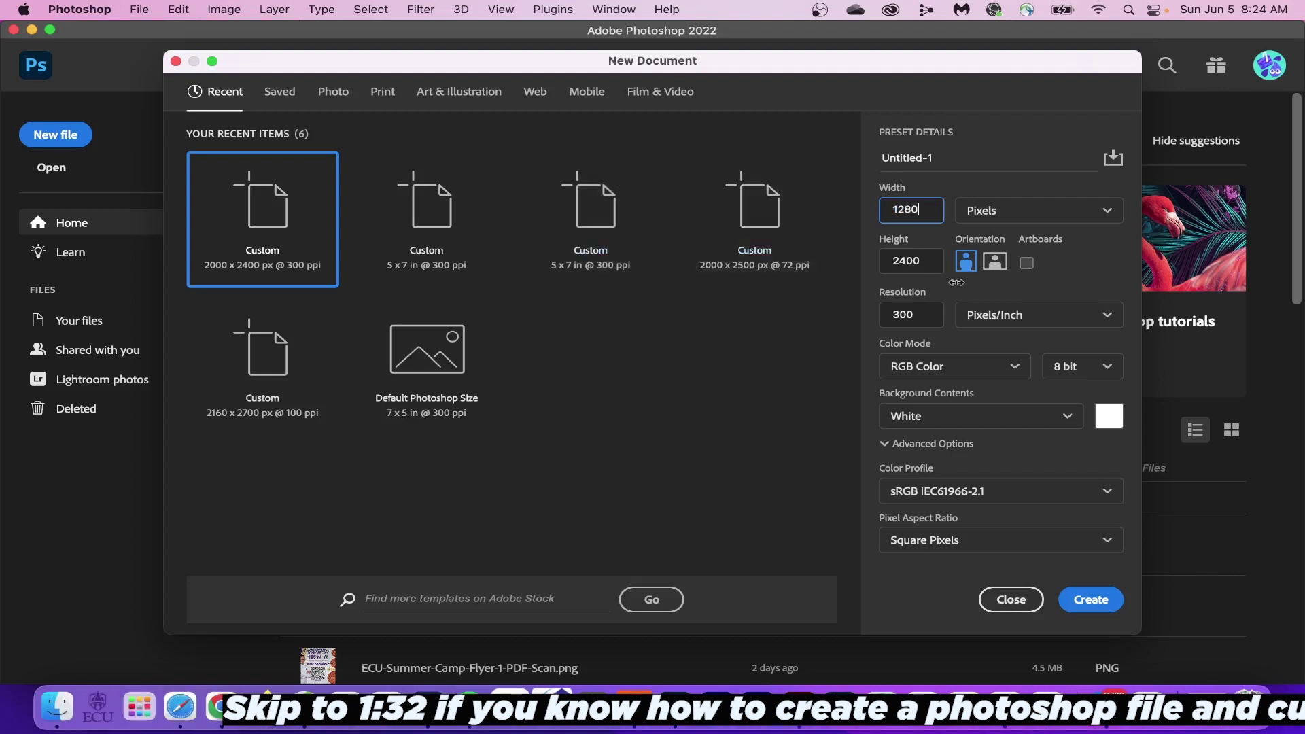
{"action": "key", "text": "Tab"}
{"action": "type", "text": "7"}
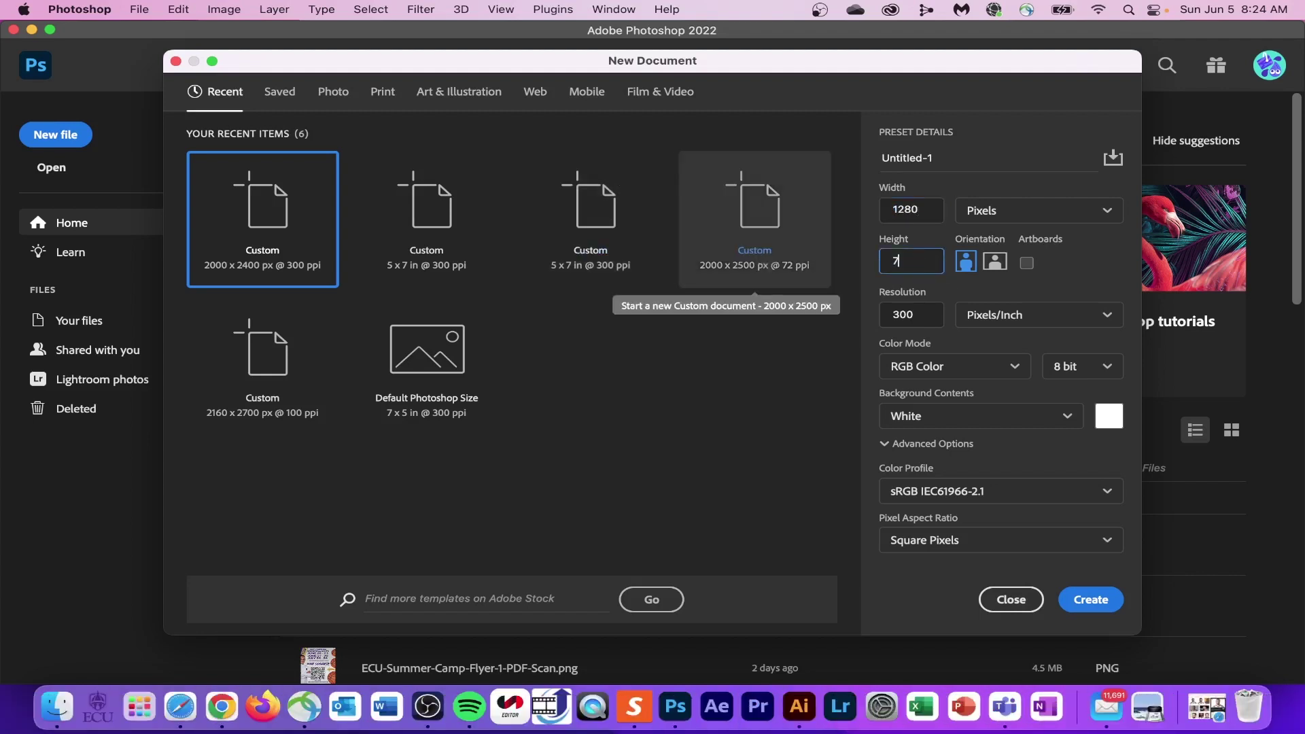
{"action": "left_click", "coordinate": [1088, 277]}
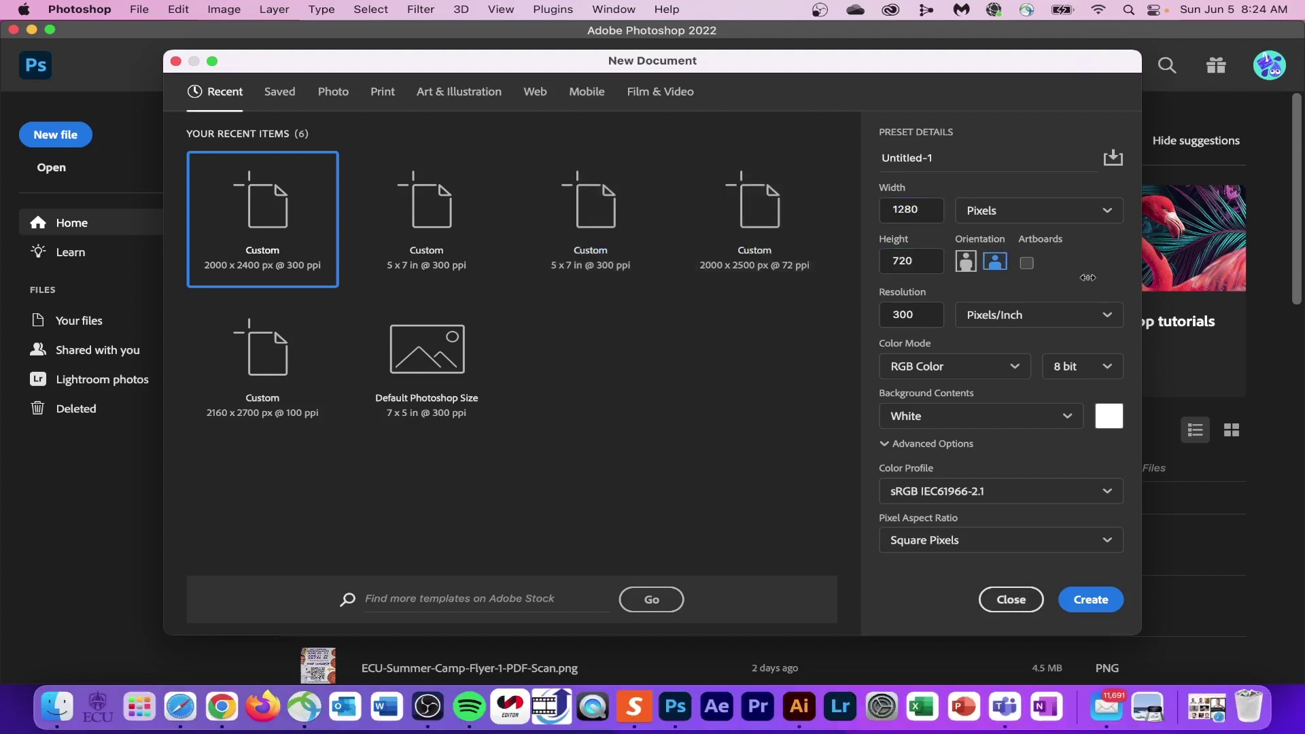
Choose the Working RGB: sRGB IEC61966-2.1 color profile and create the document
{"action": "left_click", "coordinate": [979, 491]}
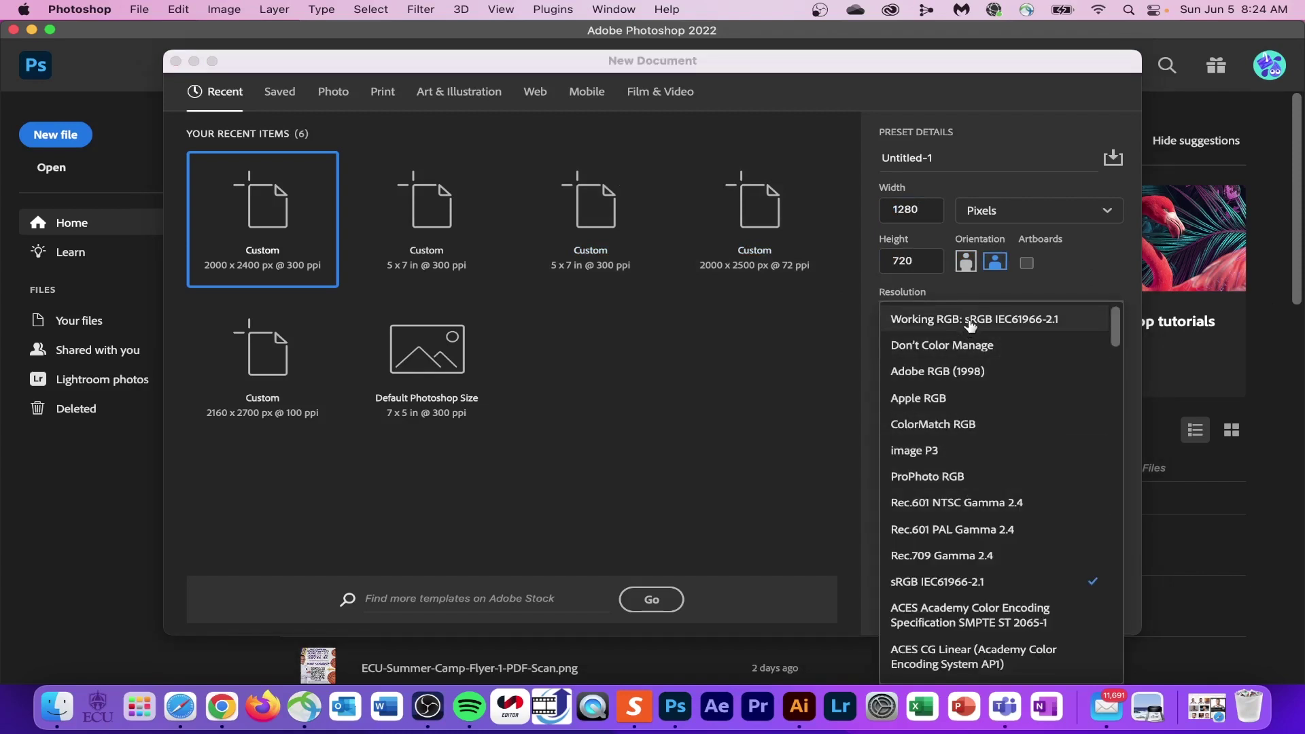
{"action": "left_click", "coordinate": [971, 325]}
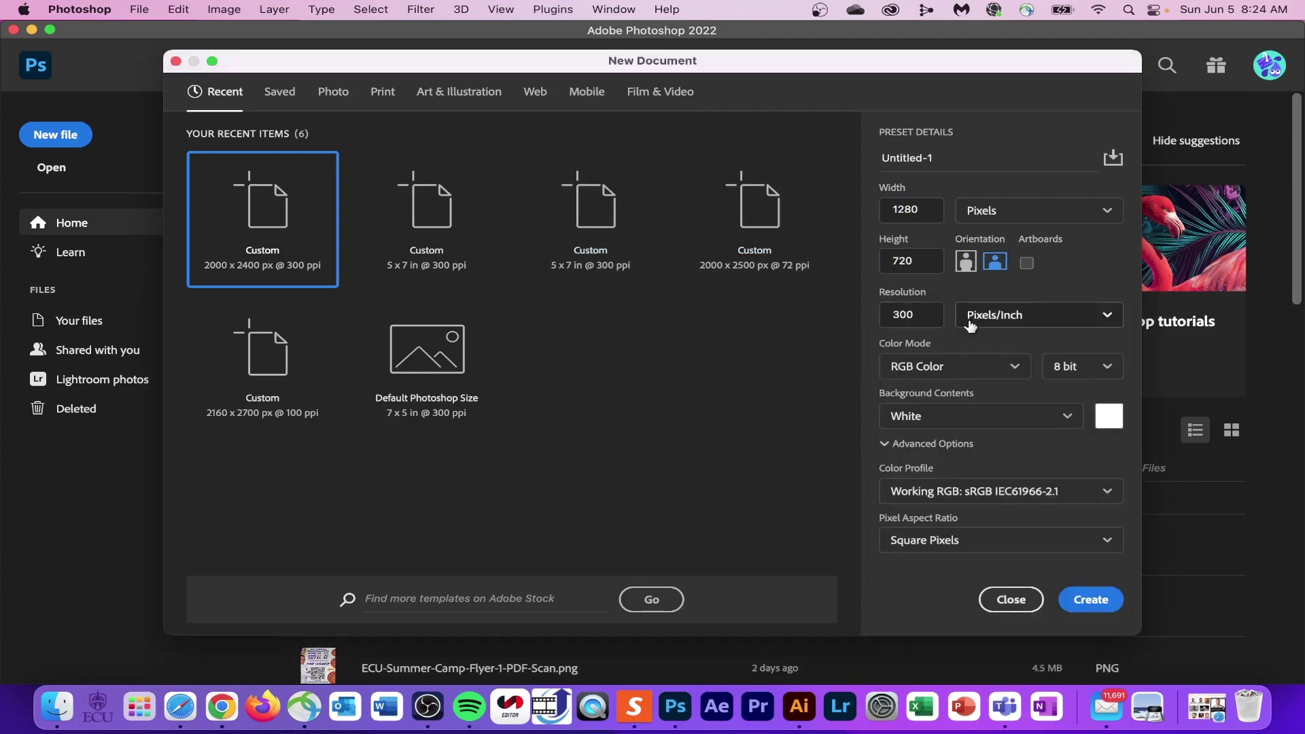
{"action": "left_click", "coordinate": [1091, 600]}
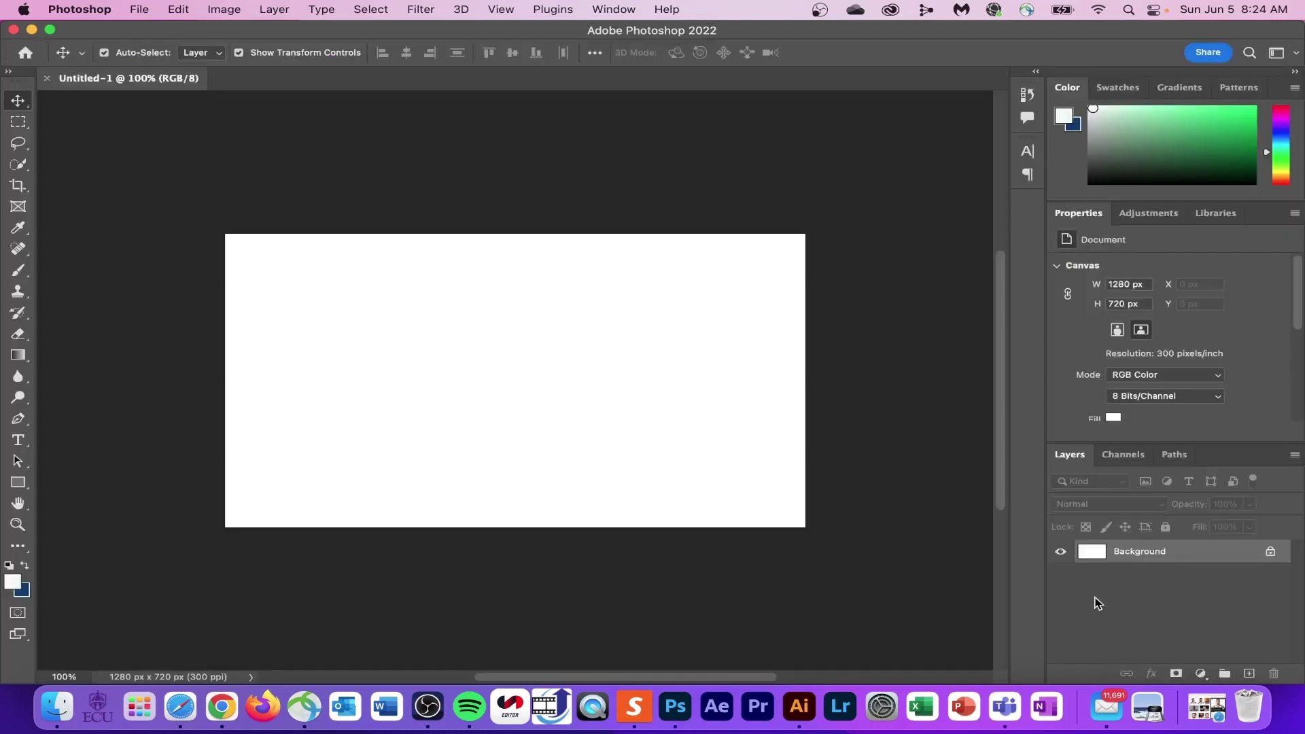
Switch to Safari and bring the previewed Steph Curry headshot into the Photoshop document as a new layer
{"action": "scroll", "coordinate": [615, 456], "scroll_direction": "up", "scroll_amount": 3}
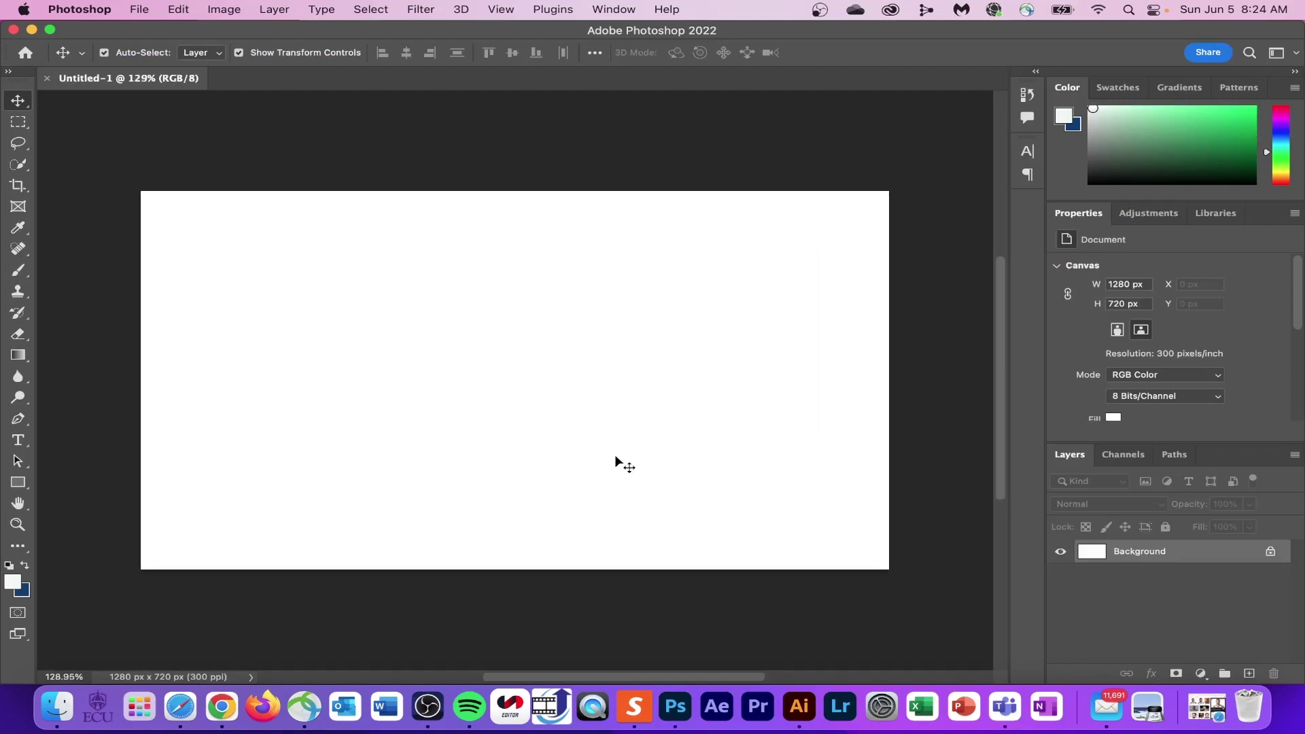
{"action": "left_click", "coordinate": [180, 707]}
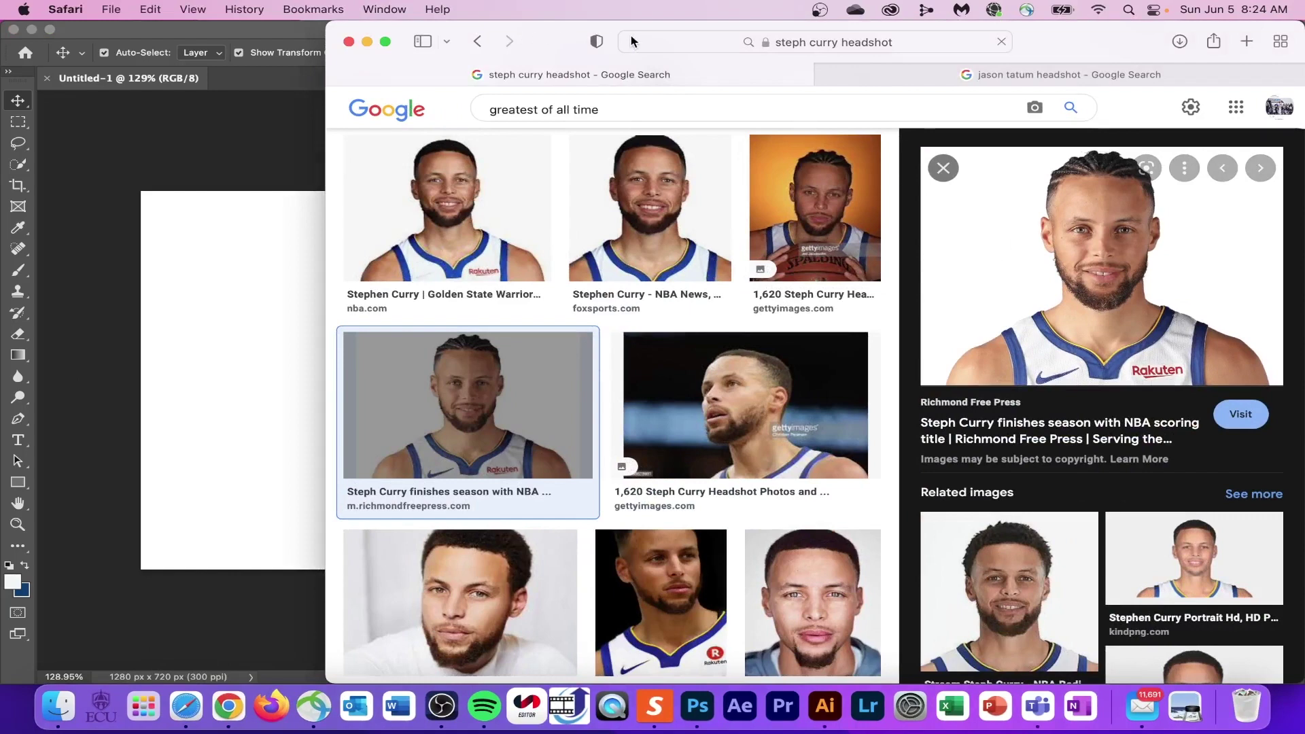
{"action": "left_click_drag", "start_coordinate": [1103, 270], "coordinate": [250, 323]}
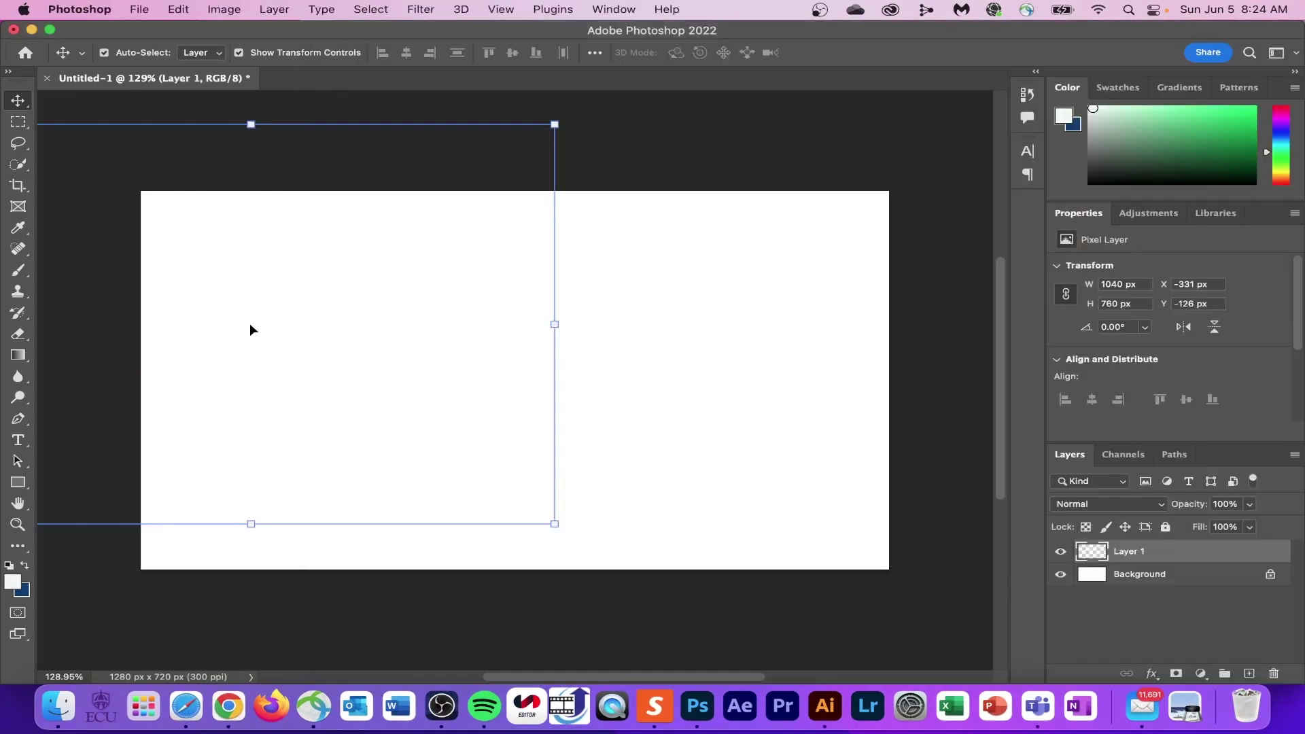
Scale the Steph Curry headshot to about 79.5% and position it against the left edge of the canvas
{"action": "key", "text": "super+t"}
{"action": "left_click_drag", "start_coordinate": [335, 324], "coordinate": [601, 357]}
{"action": "left_click_drag", "start_coordinate": [818, 162], "coordinate": [695, 226]}
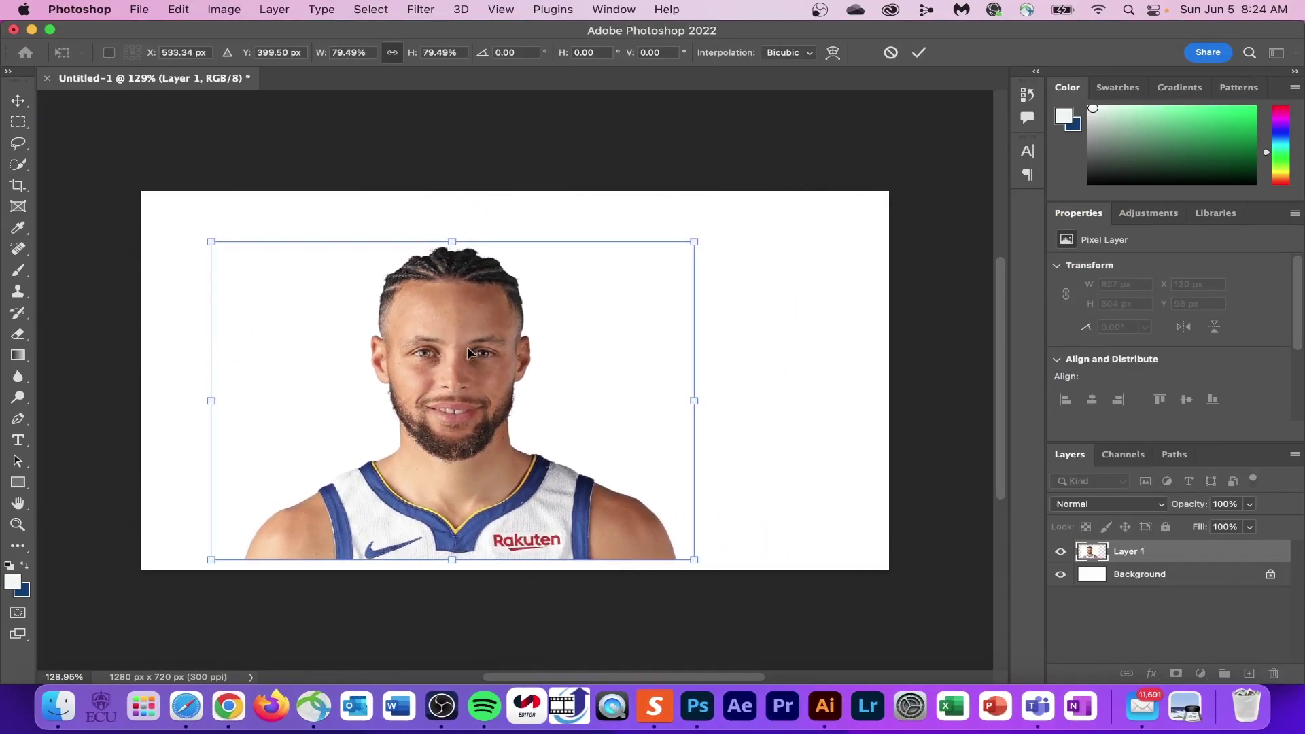
{"action": "left_click_drag", "start_coordinate": [466, 347], "coordinate": [397, 326]}
{"action": "left_click", "coordinate": [919, 54]}
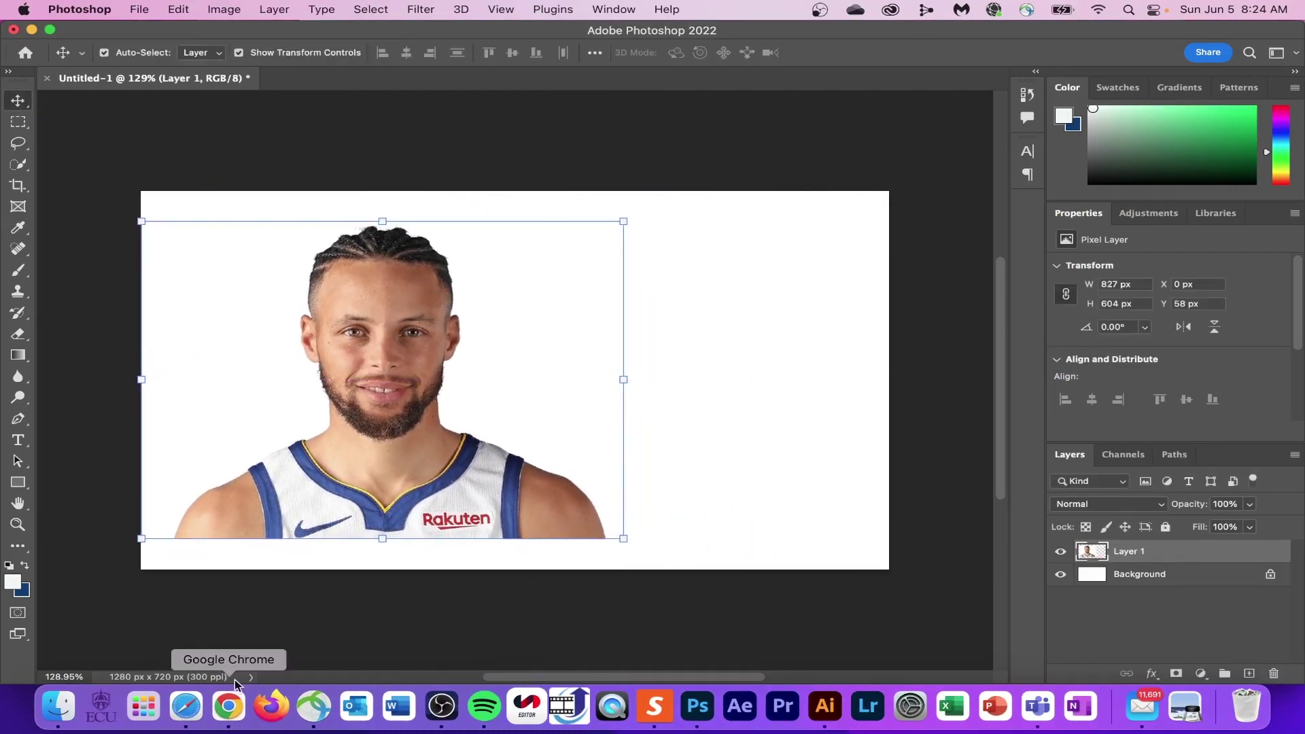
Switch to Safari and save the previewed Jayson Tatum headshot to the Desktop as taatum
{"action": "left_click", "coordinate": [185, 707]}
{"action": "left_click", "coordinate": [1006, 69]}
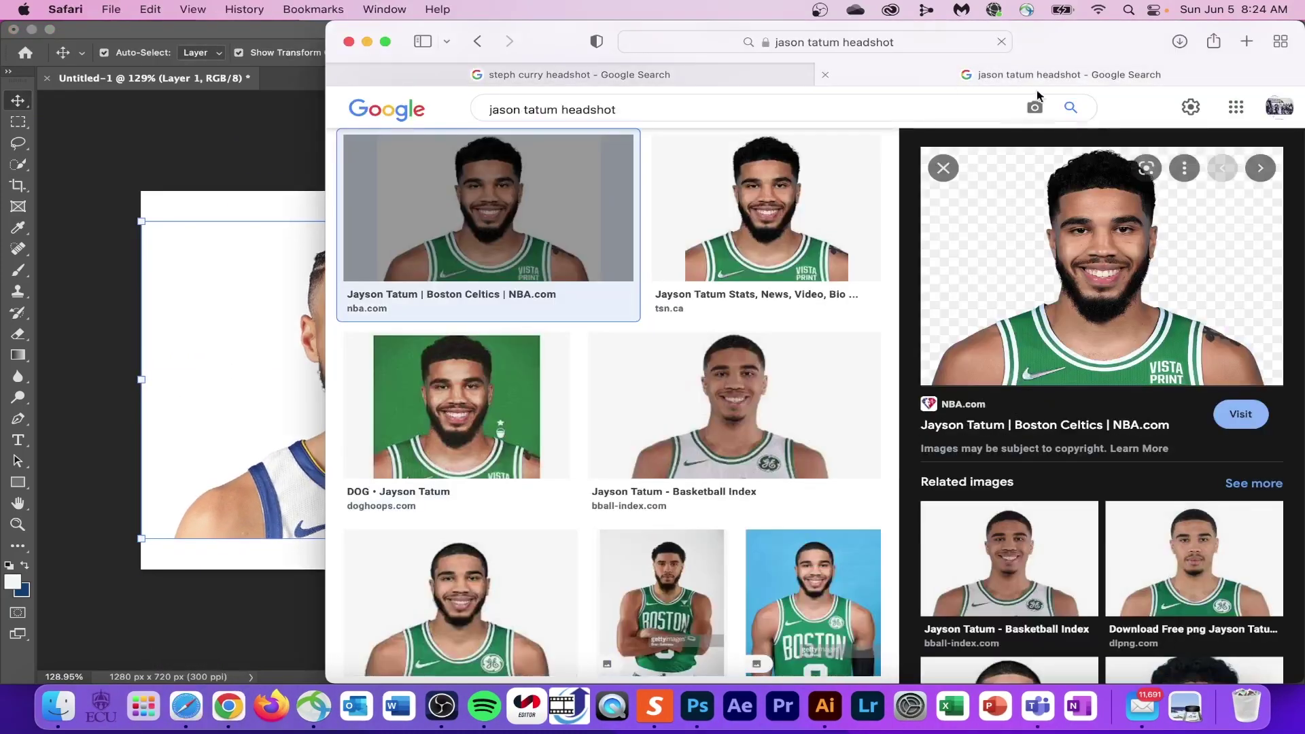
{"action": "right_click", "coordinate": [1104, 297]}
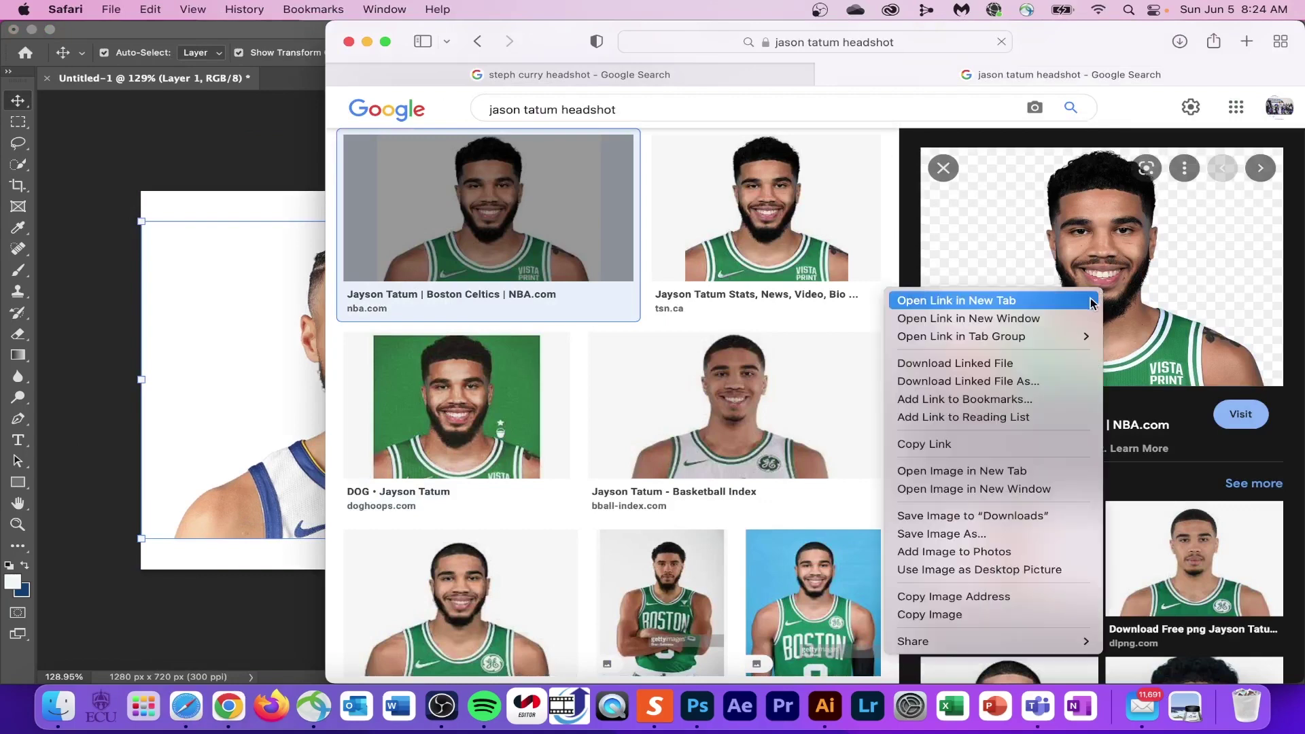
{"action": "left_click", "coordinate": [945, 534]}
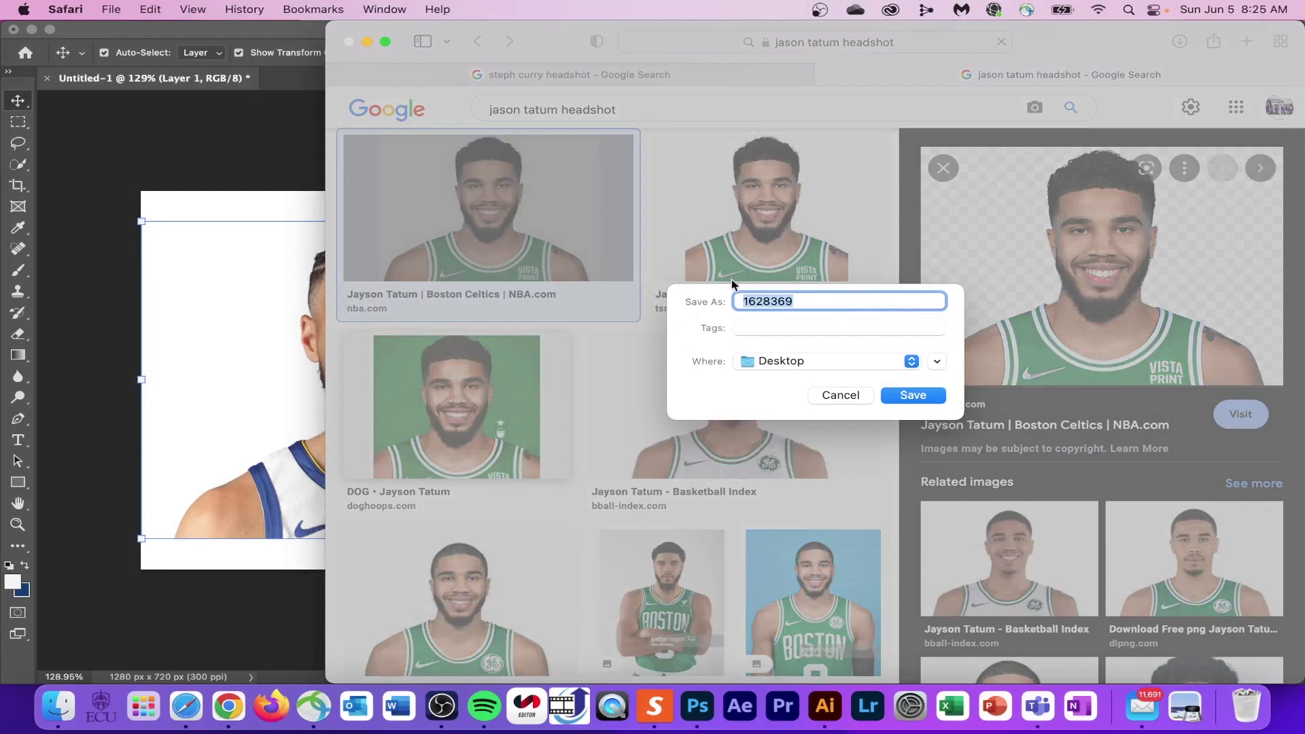
{"action": "type", "text": "tatum"}
{"action": "left_click", "coordinate": [931, 403]}
Return to Photoshop, undo the last change, and place the saved taatum image in the document
{"action": "left_click", "coordinate": [130, 414]}
{"action": "key", "text": "super+z"}
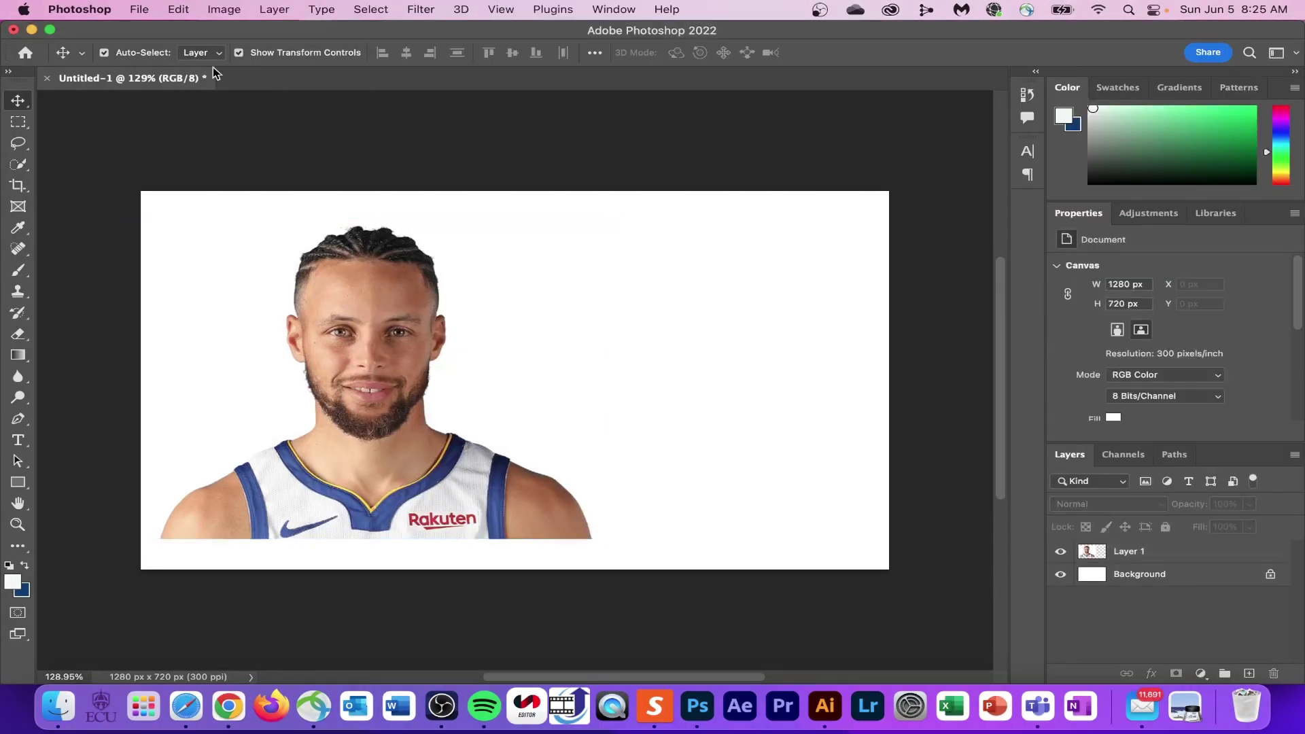
{"action": "left_click", "coordinate": [139, 10]}
{"action": "left_click", "coordinate": [205, 303]}
{"action": "left_click", "coordinate": [1071, 566]}
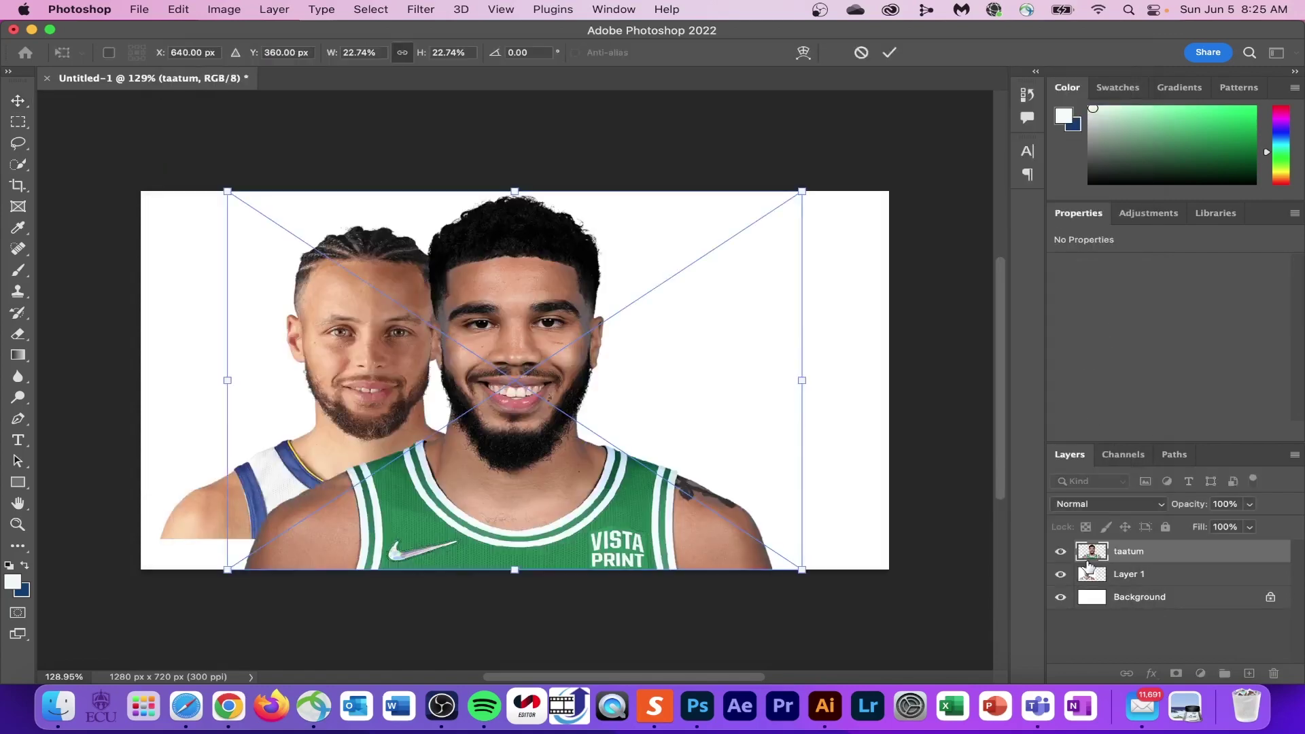
Scale the taatum image to about 16.7% and position it on the right side of the canvas
{"action": "left_click_drag", "start_coordinate": [795, 198], "coordinate": [647, 299]}
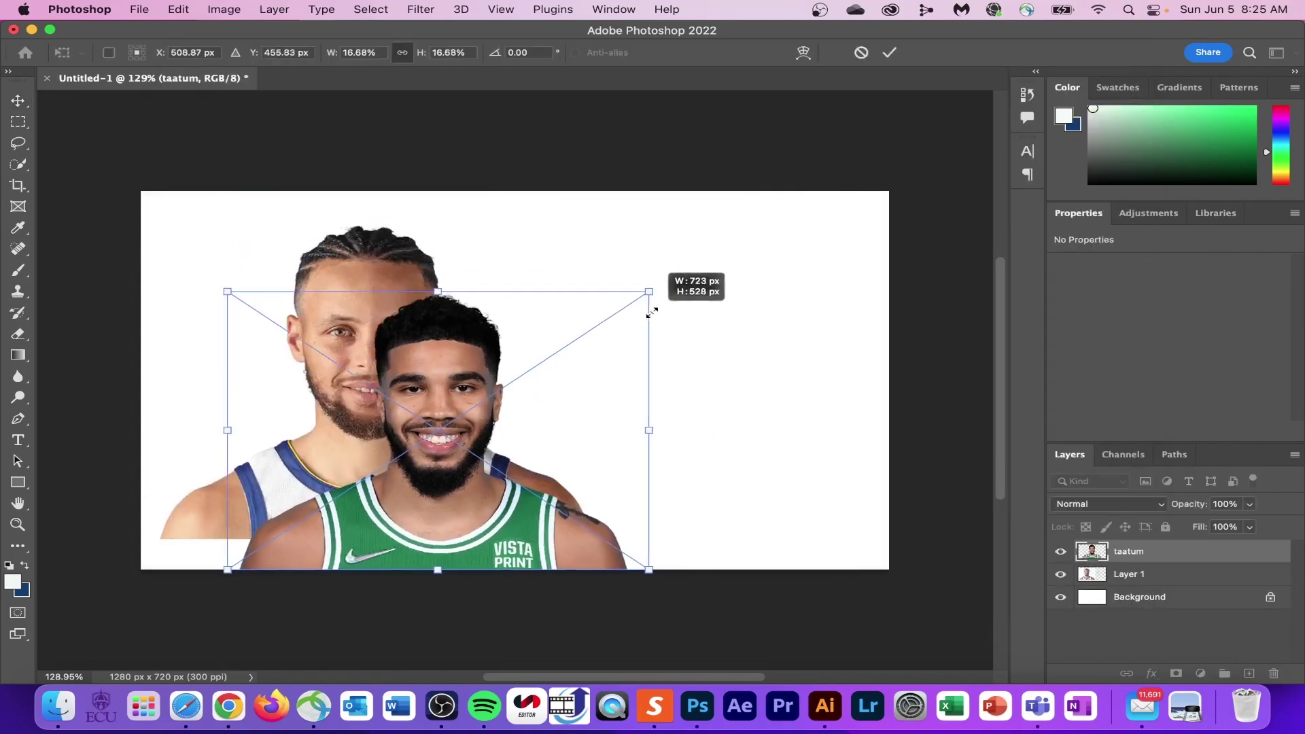
{"action": "left_click_drag", "start_coordinate": [495, 425], "coordinate": [724, 357]}
{"action": "left_click", "coordinate": [889, 52]}
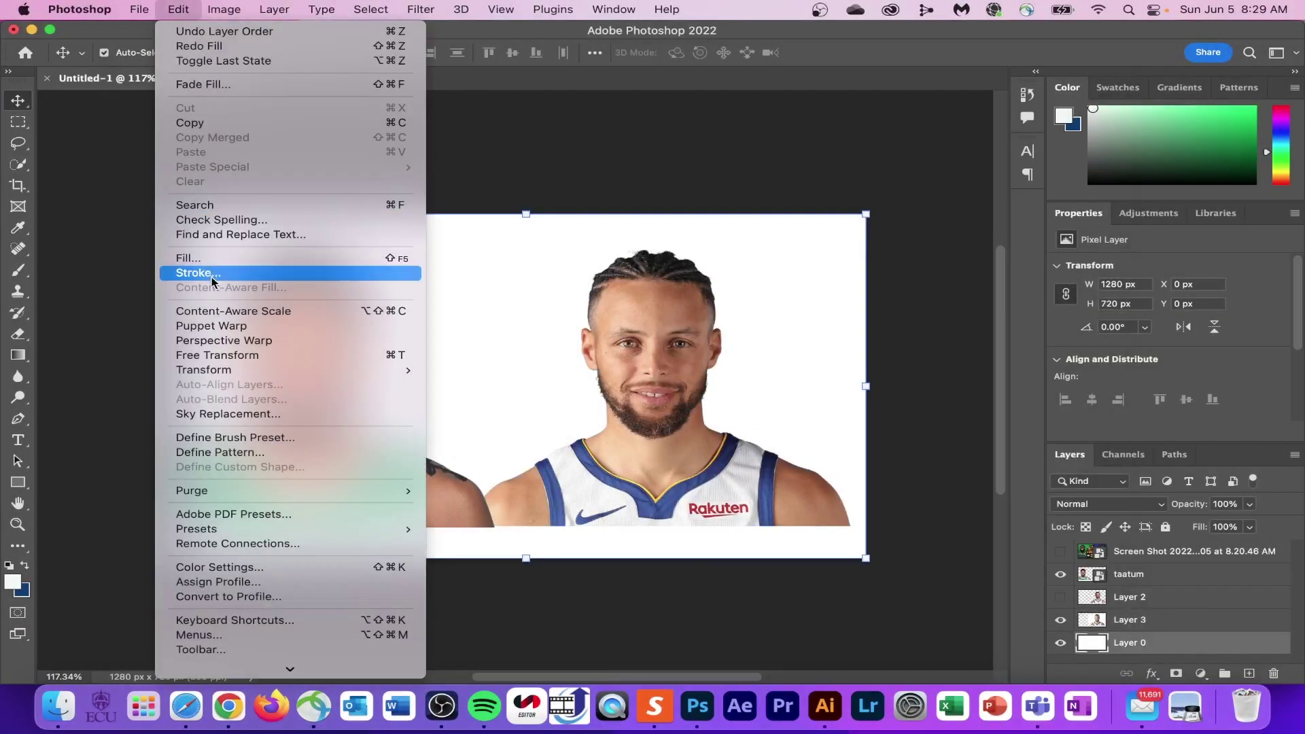
Fill the white background layer, Layer 0, with black at 100% opacity
{"action": "left_click", "coordinate": [197, 257]}
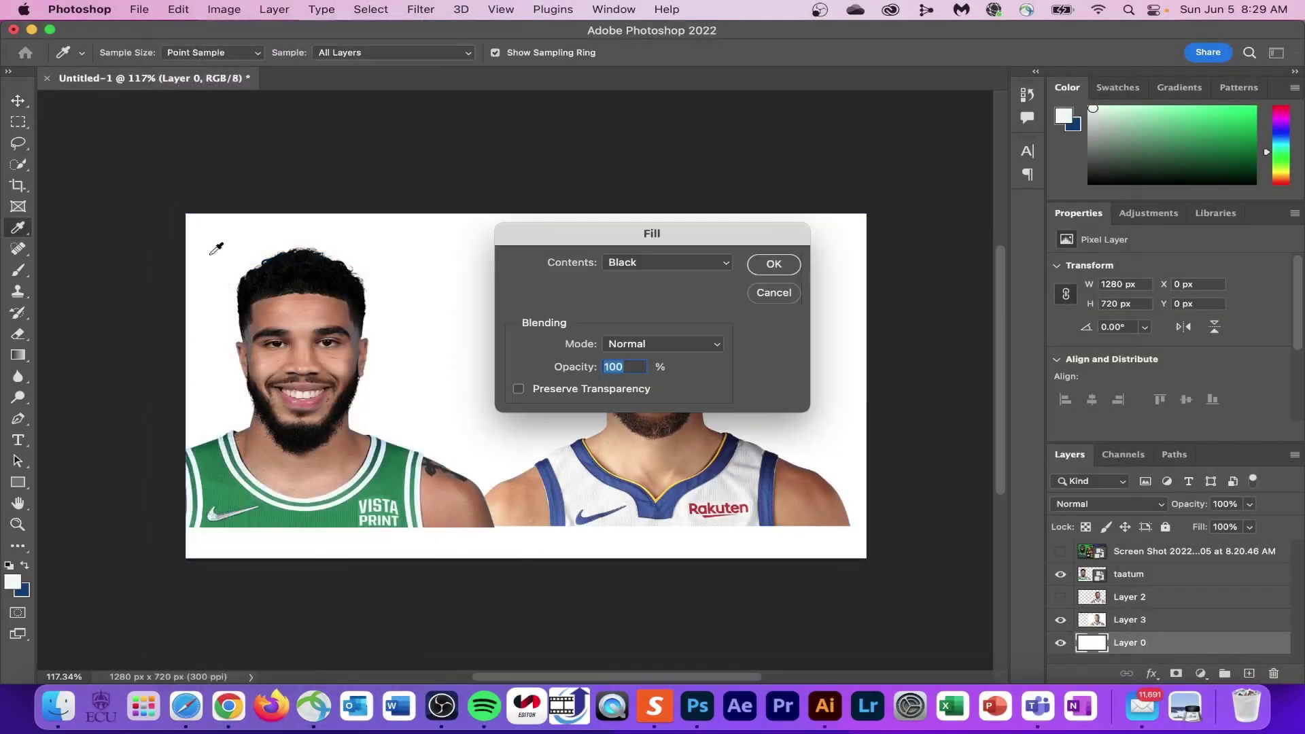
{"action": "left_click", "coordinate": [794, 265]}
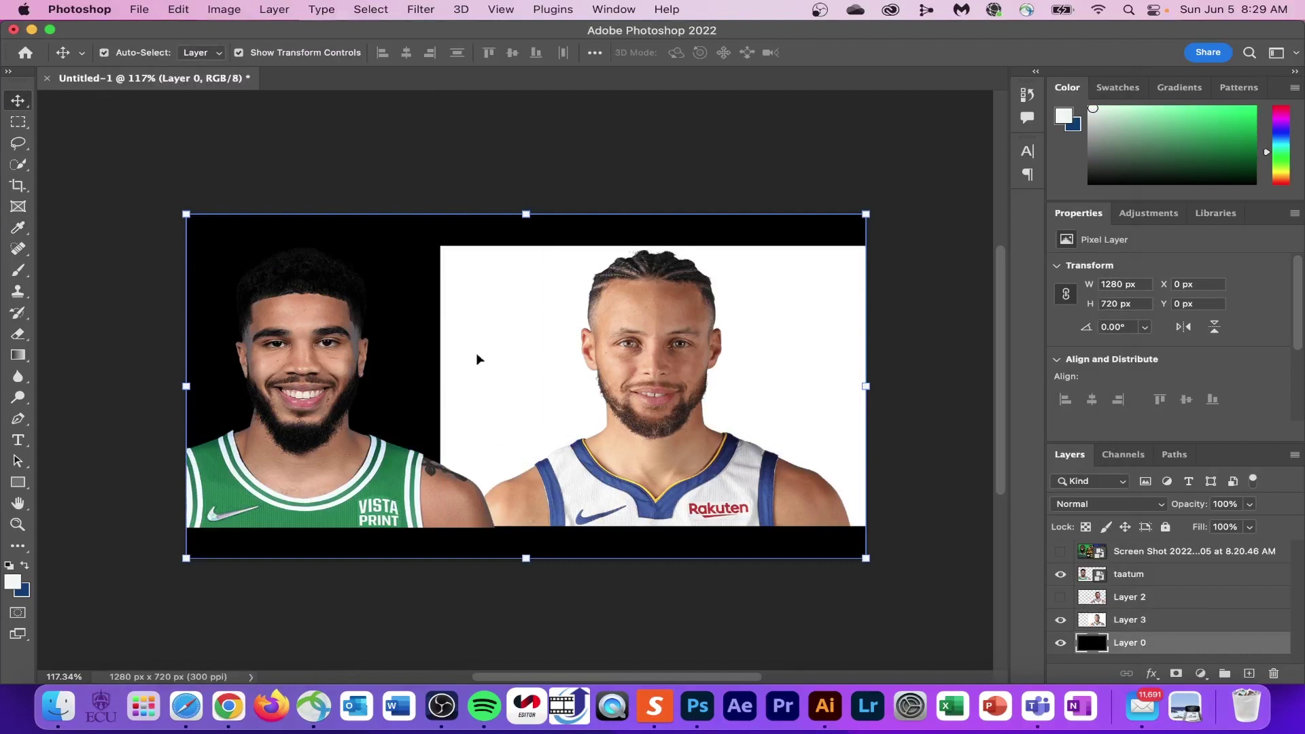
Cut out the player on Layer 3 with the Quick Selection tool and a layer mask, and show Layer 2 in its place
{"action": "left_click", "coordinate": [1140, 623]}
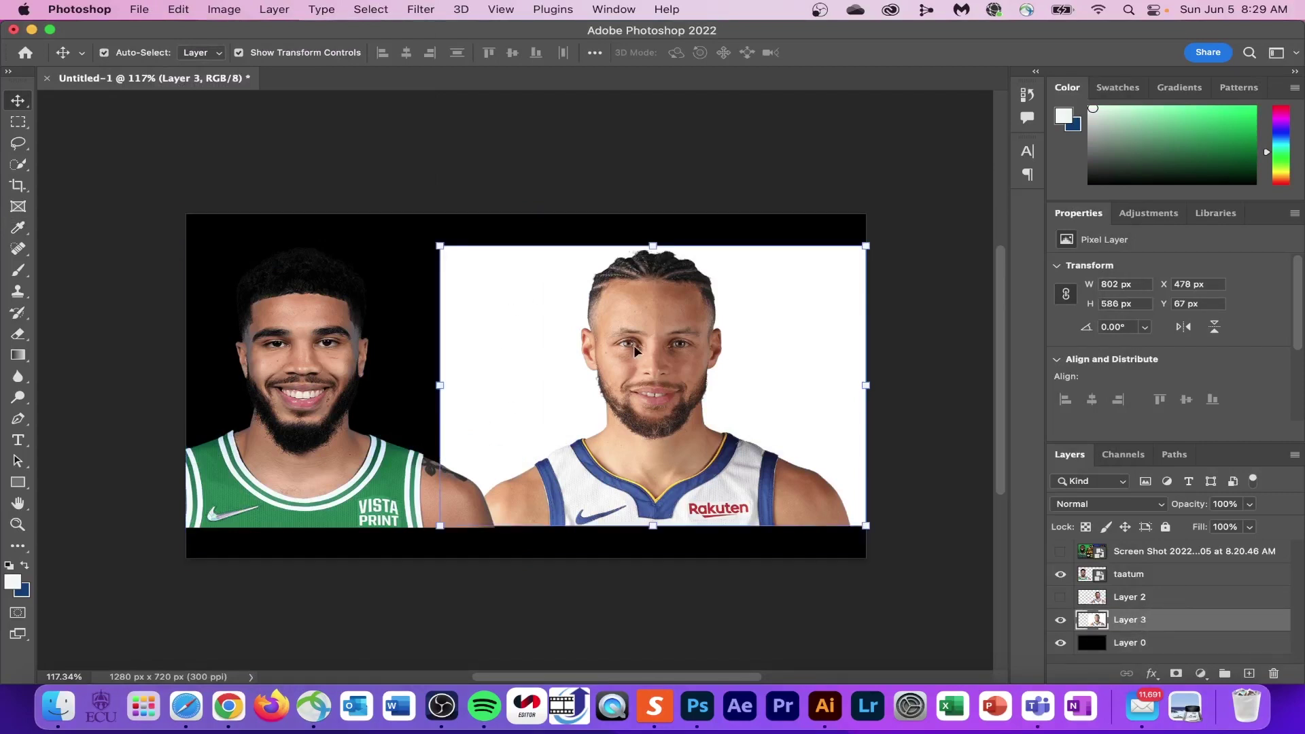
{"action": "left_click", "coordinate": [16, 166]}
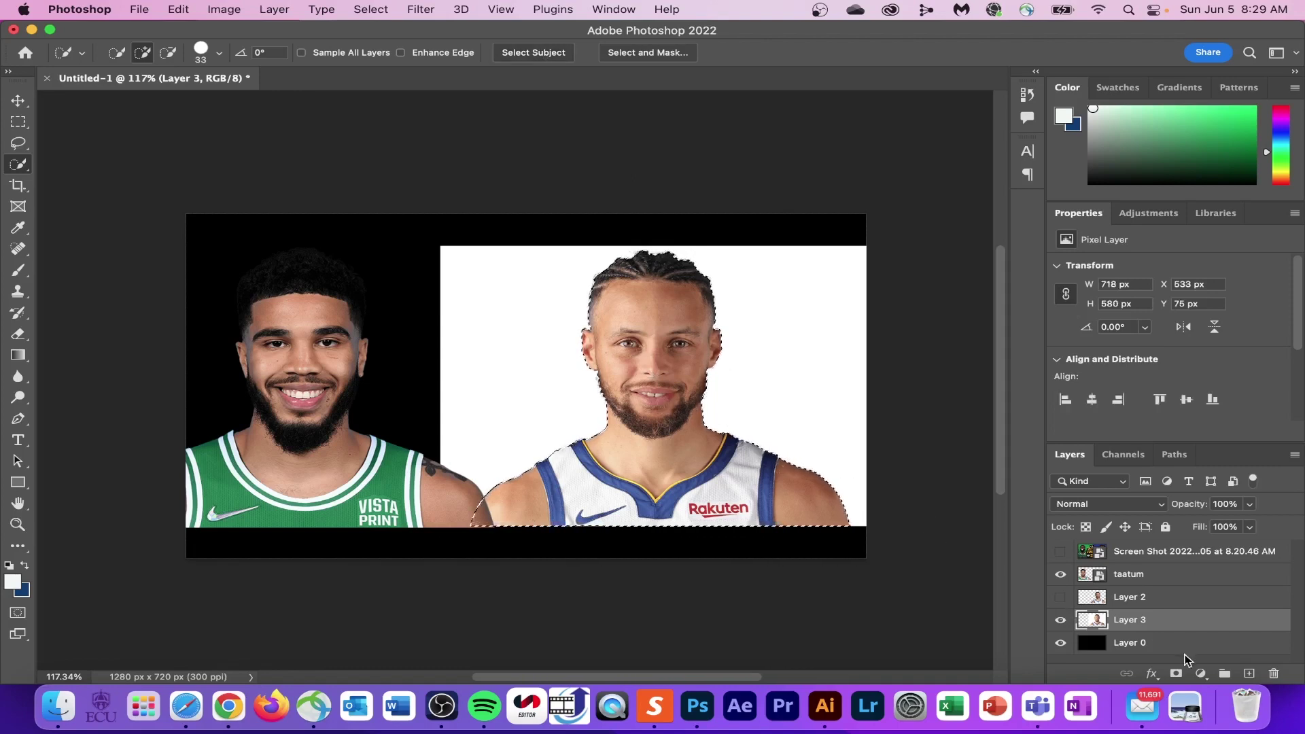
{"action": "left_click", "coordinate": [1177, 674]}
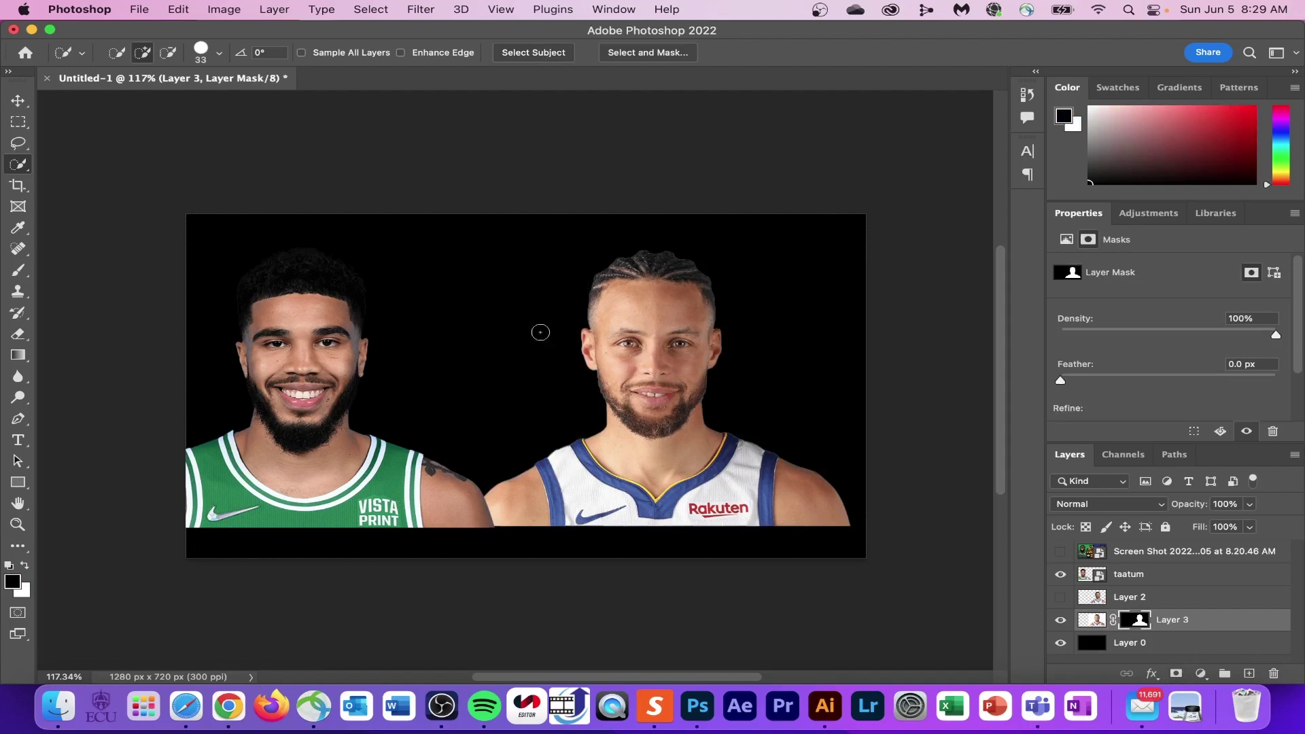
{"action": "left_click", "coordinate": [1060, 620]}
{"action": "left_click", "coordinate": [1060, 597]}
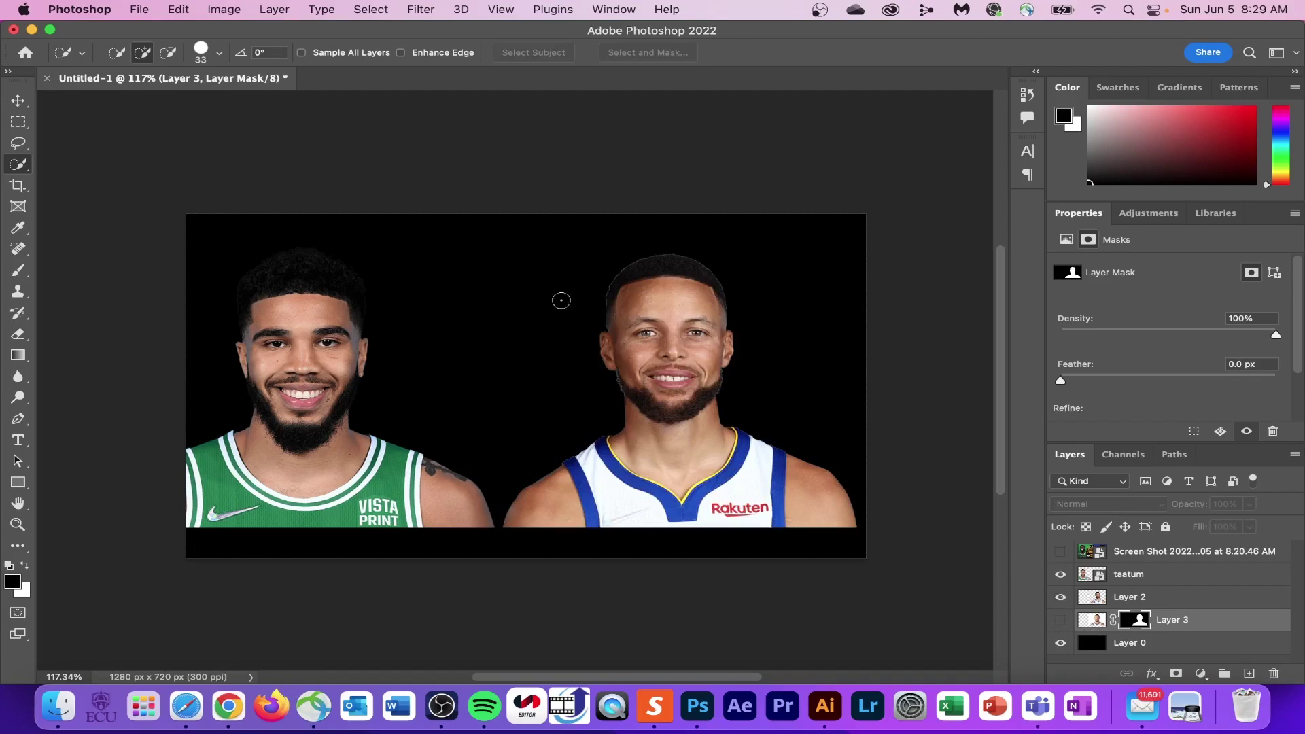
Draw a rectangle about 738 by 835 px behind Curry, covering the canvas's right half, and fill it with blue
{"action": "left_click", "coordinate": [1169, 643]}
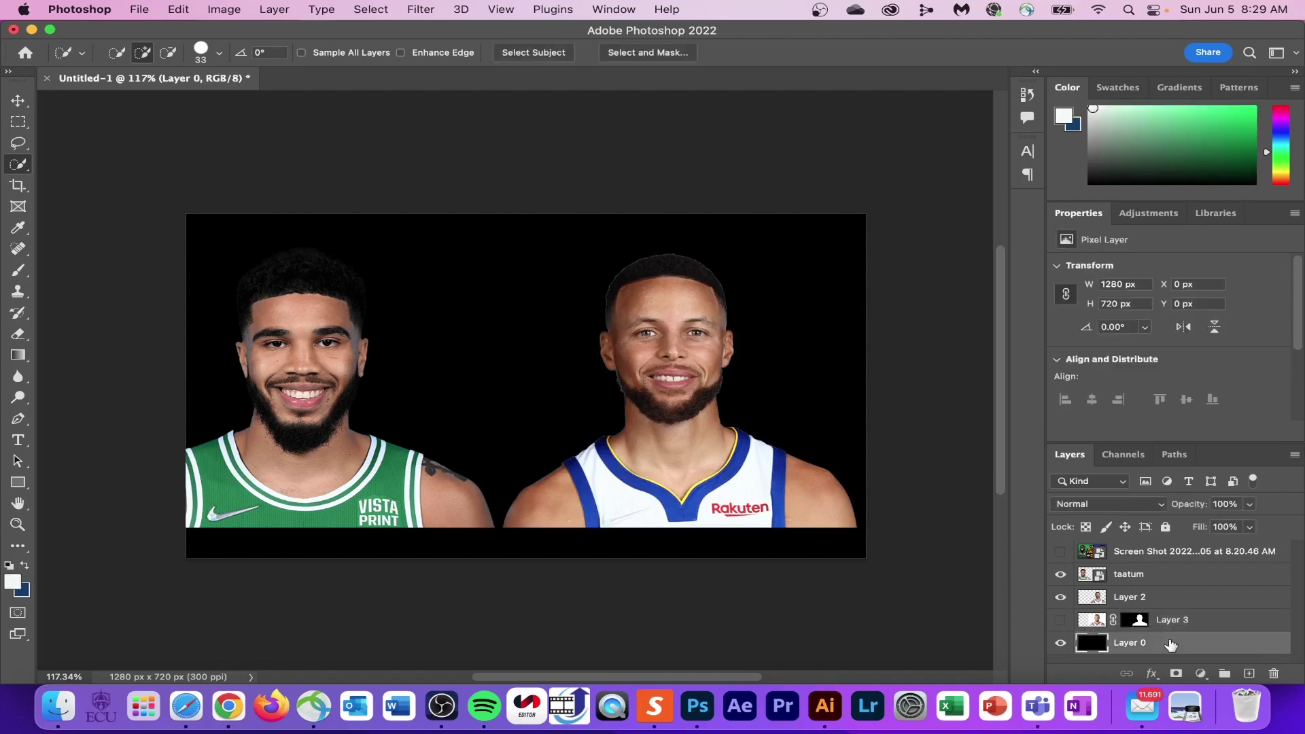
{"action": "left_click", "coordinate": [1251, 673]}
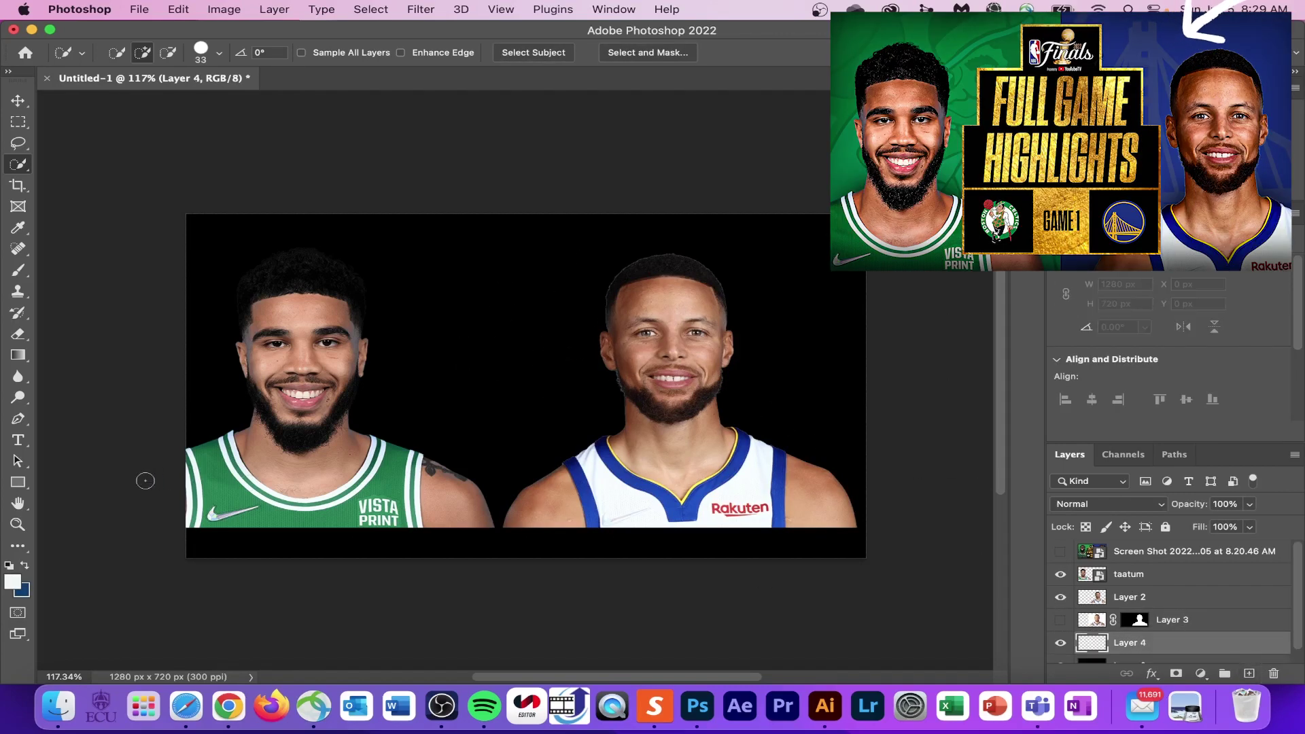
{"action": "left_click", "coordinate": [20, 482]}
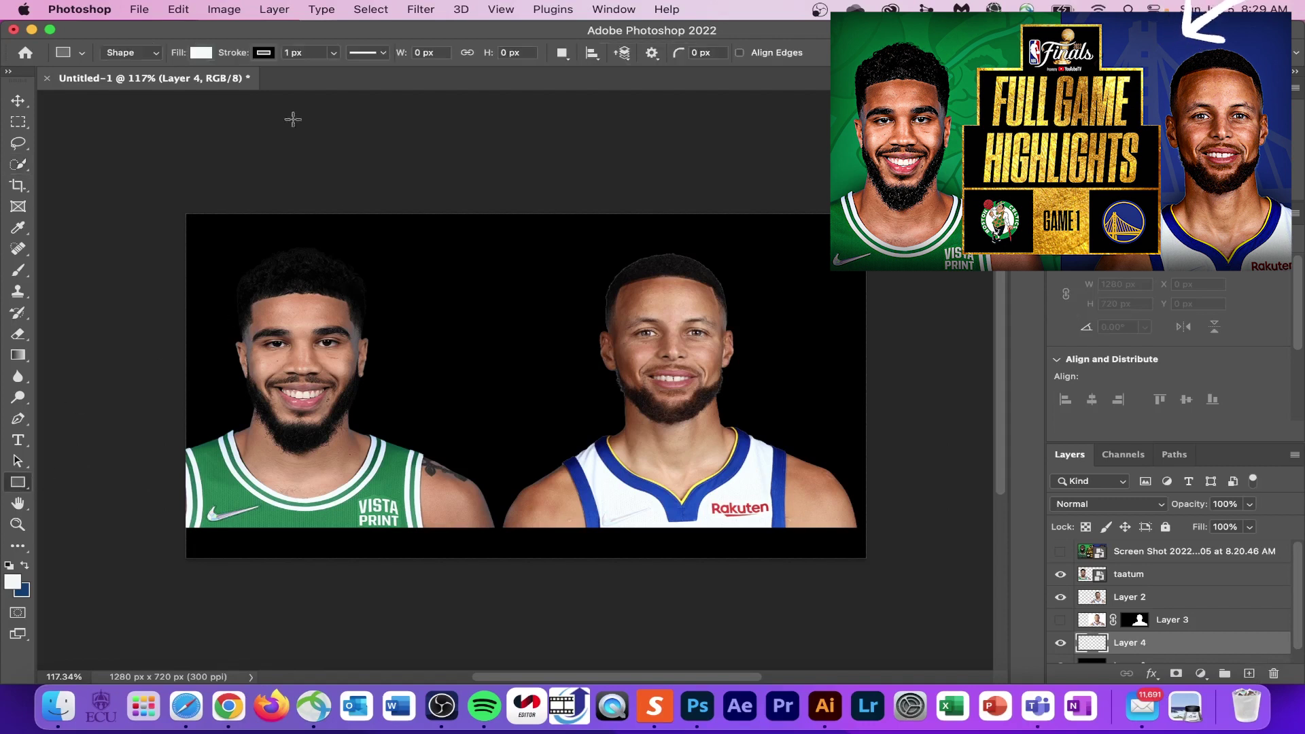
{"action": "left_click_drag", "start_coordinate": [541, 187], "coordinate": [933, 585]}
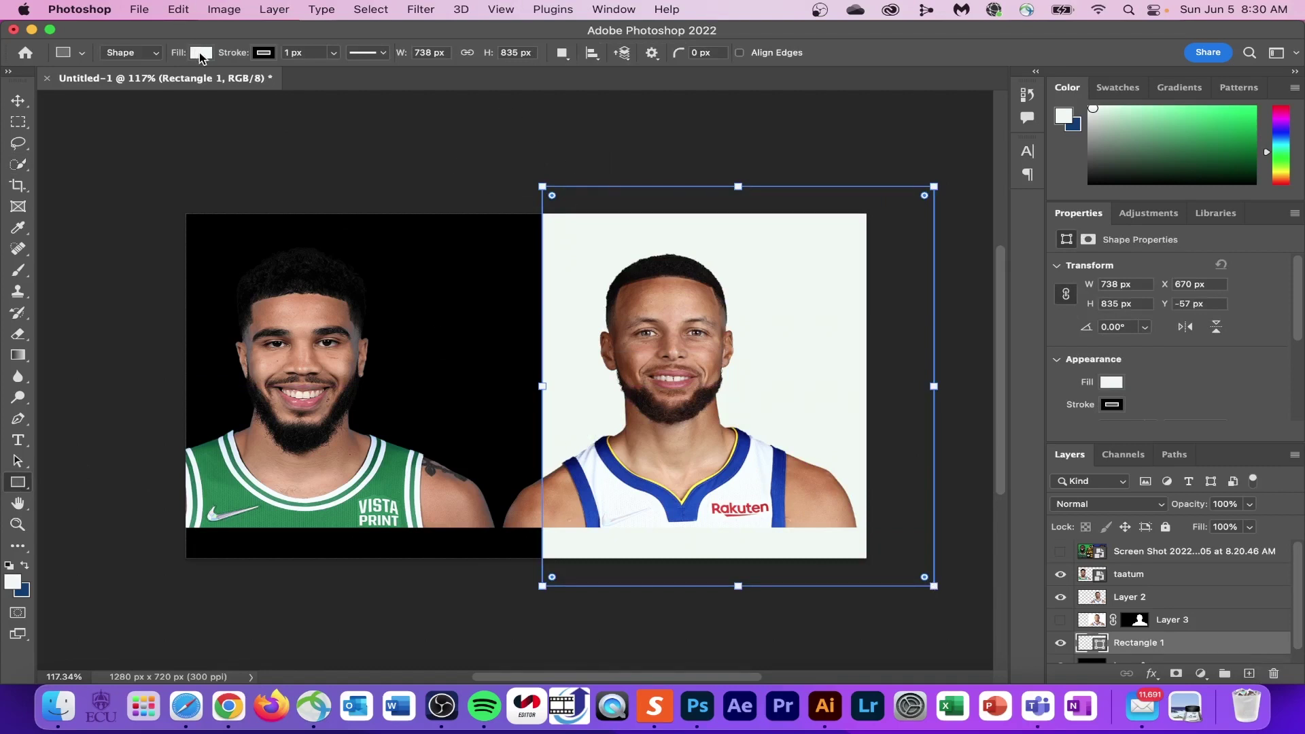
{"action": "left_click", "coordinate": [201, 54]}
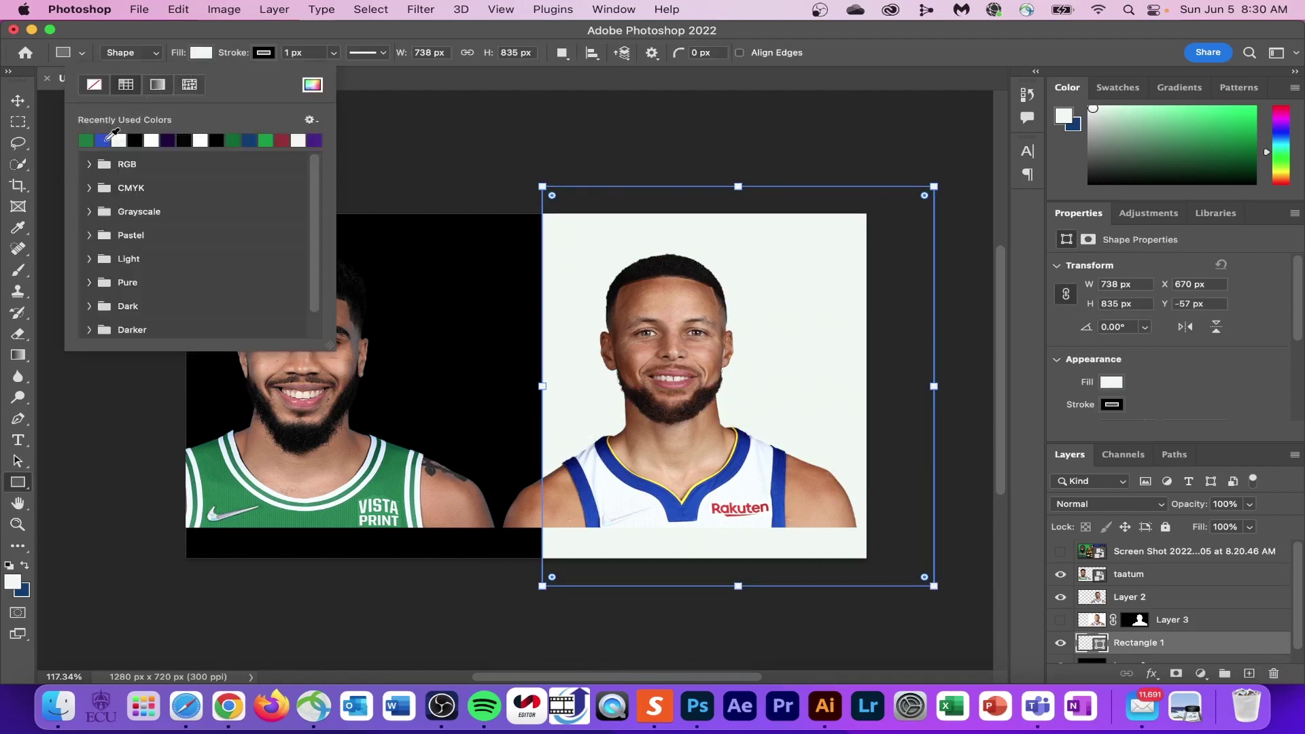
{"action": "left_click", "coordinate": [104, 140]}
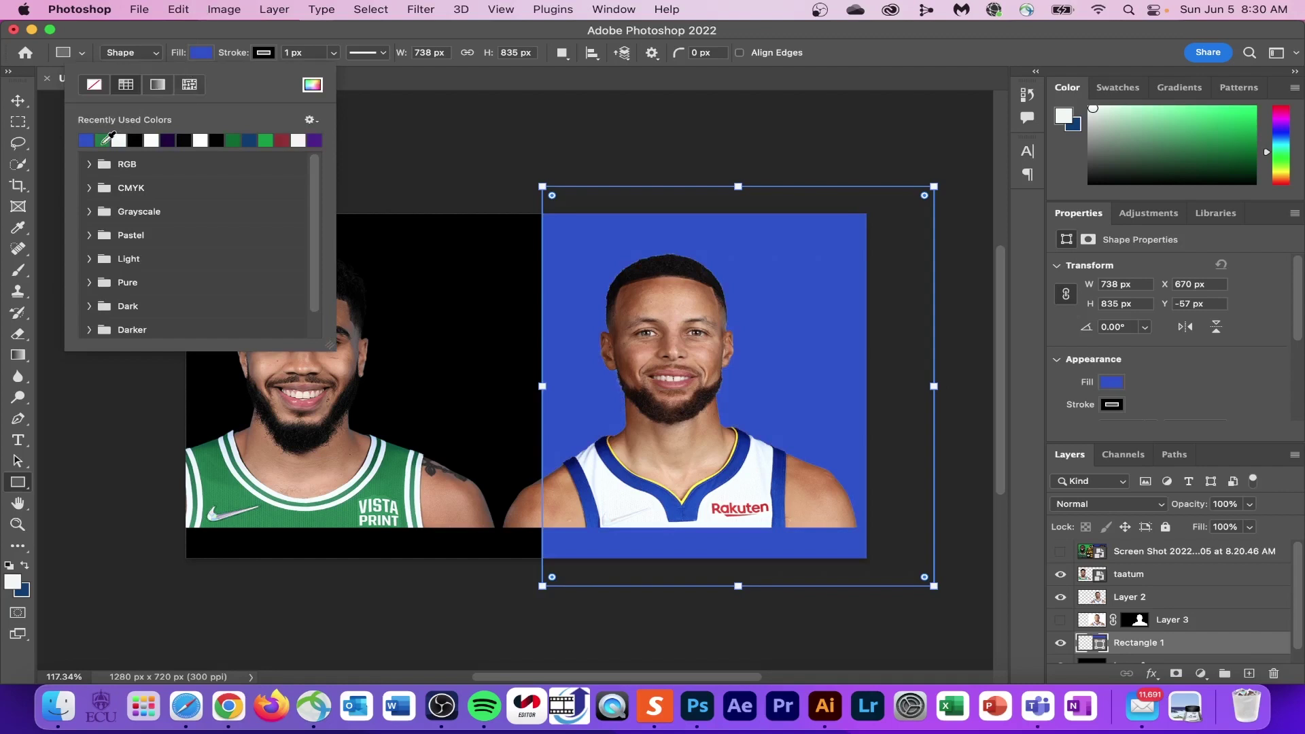
{"action": "left_click", "coordinate": [199, 53]}
Draw a rectangle about 732 by 840 px just above Layer 0, covering the canvas's left half, and fill it with green
{"action": "scroll", "coordinate": [1178, 603], "scroll_direction": "down", "scroll_amount": 2}
{"action": "left_click", "coordinate": [1155, 652]}
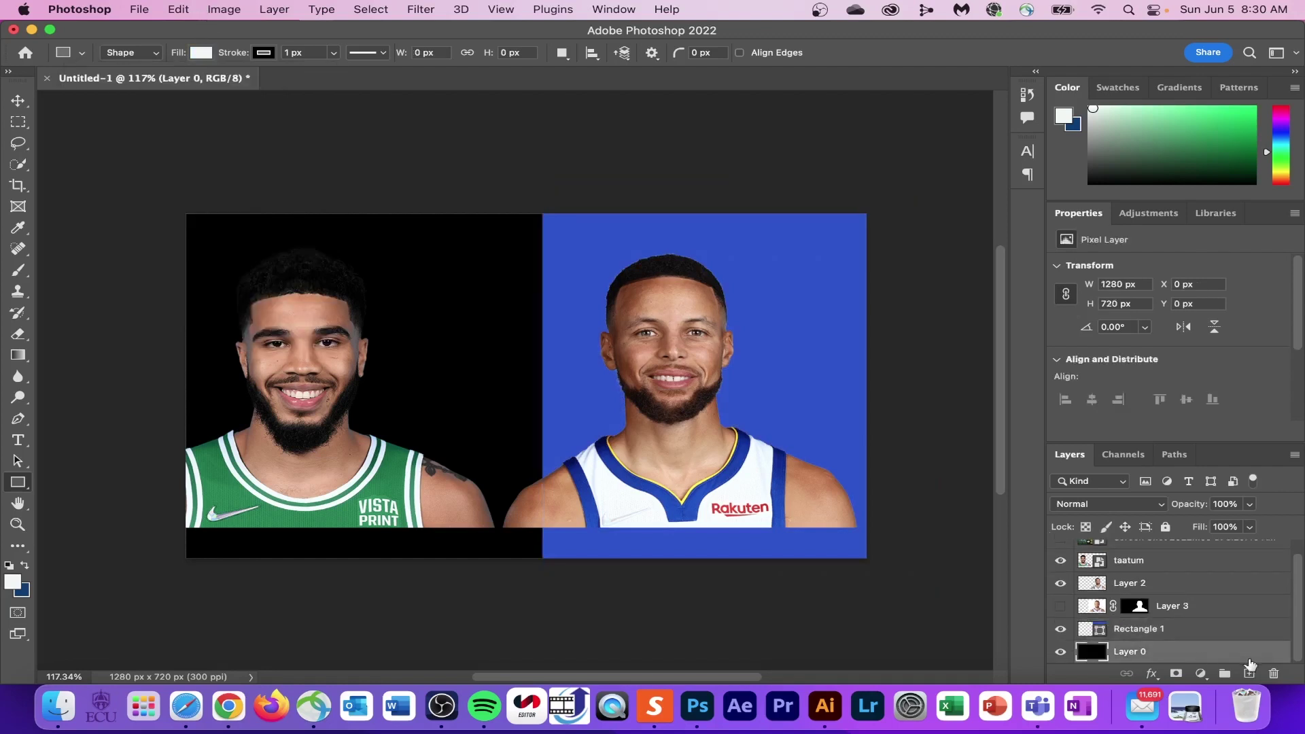
{"action": "left_click", "coordinate": [1249, 673]}
{"action": "left_click_drag", "start_coordinate": [160, 191], "coordinate": [549, 591]}
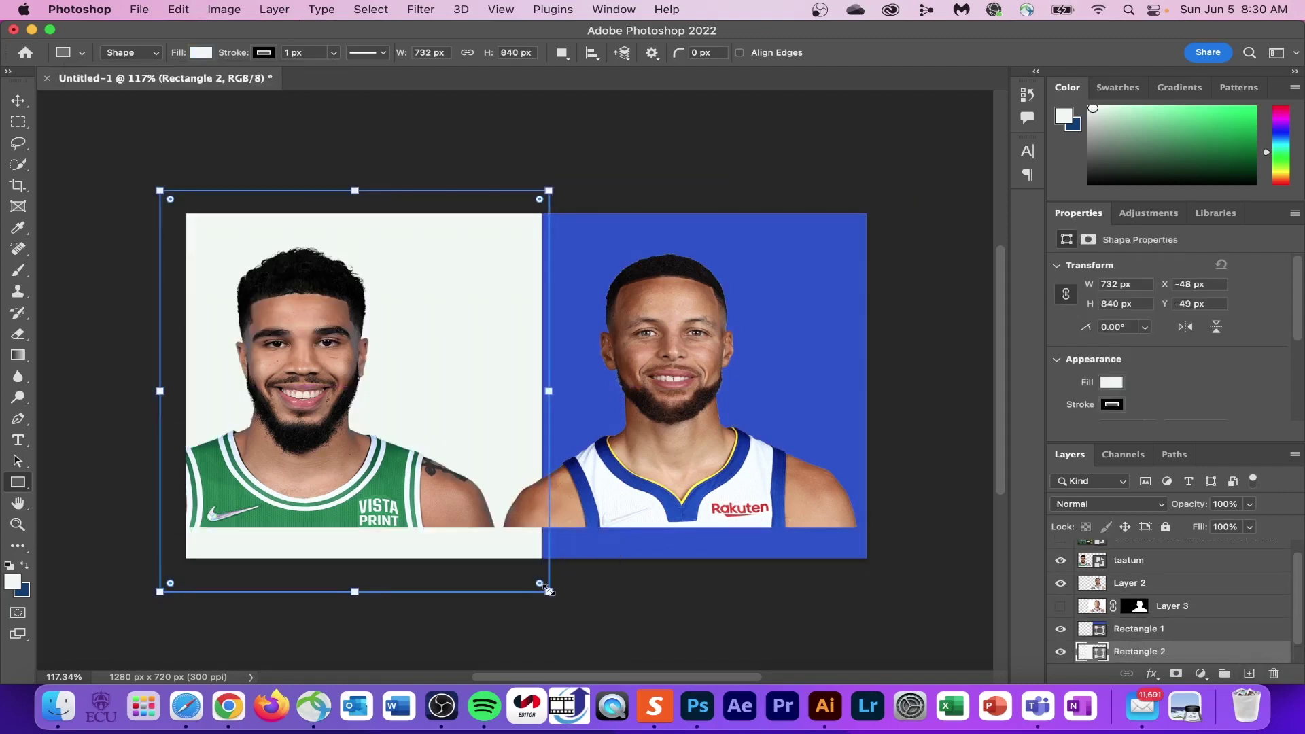
{"action": "left_click", "coordinate": [201, 53]}
{"action": "left_click", "coordinate": [116, 133]}
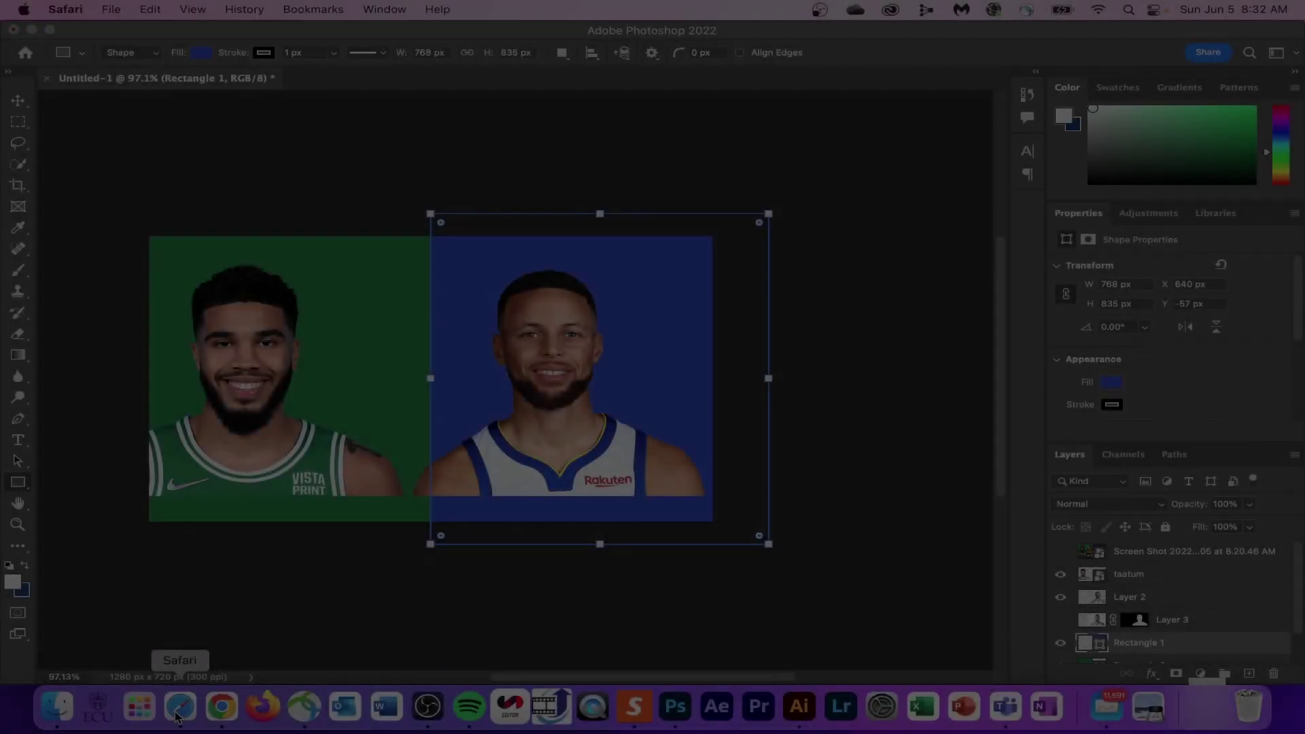
Switch to Safari and bring the Wikipedia Warriors logo and Celtics logo images into the thumbnail as new layers above the coloured rectangles
{"action": "left_click", "coordinate": [175, 707]}
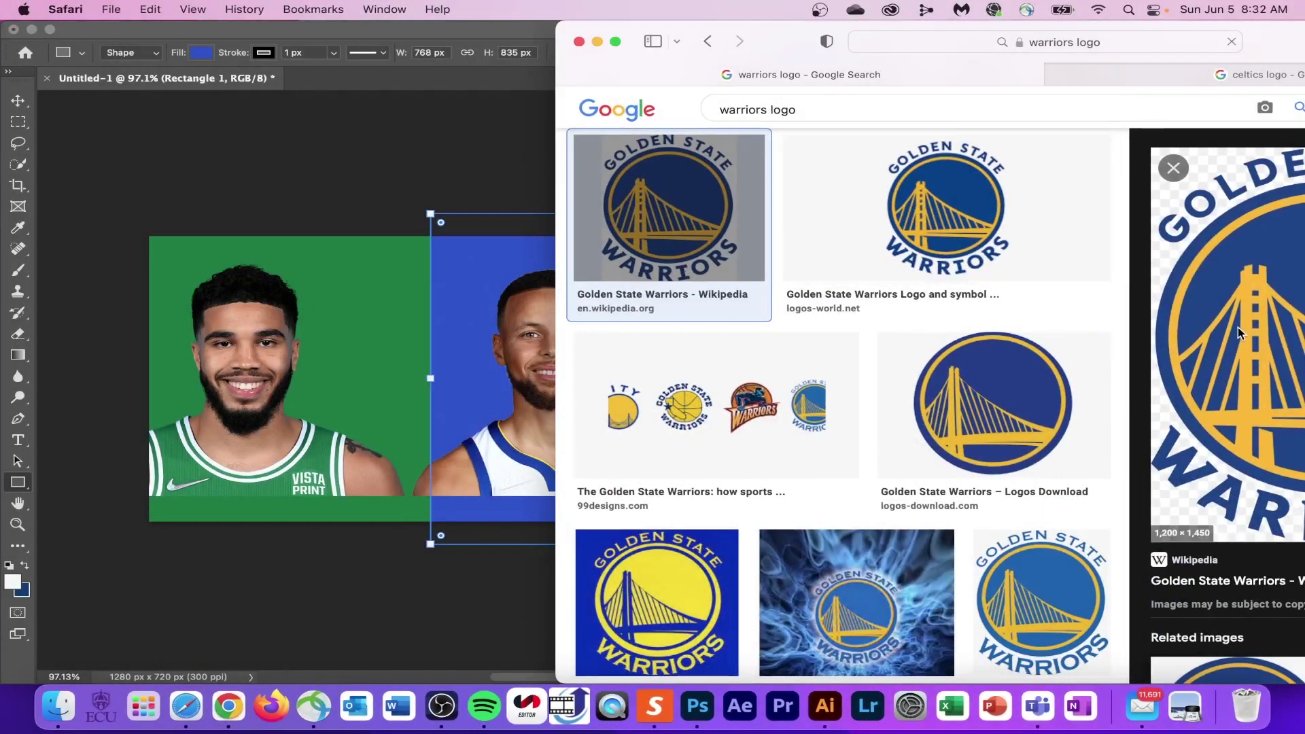
{"action": "left_click_drag", "start_coordinate": [668, 207], "coordinate": [439, 343]}
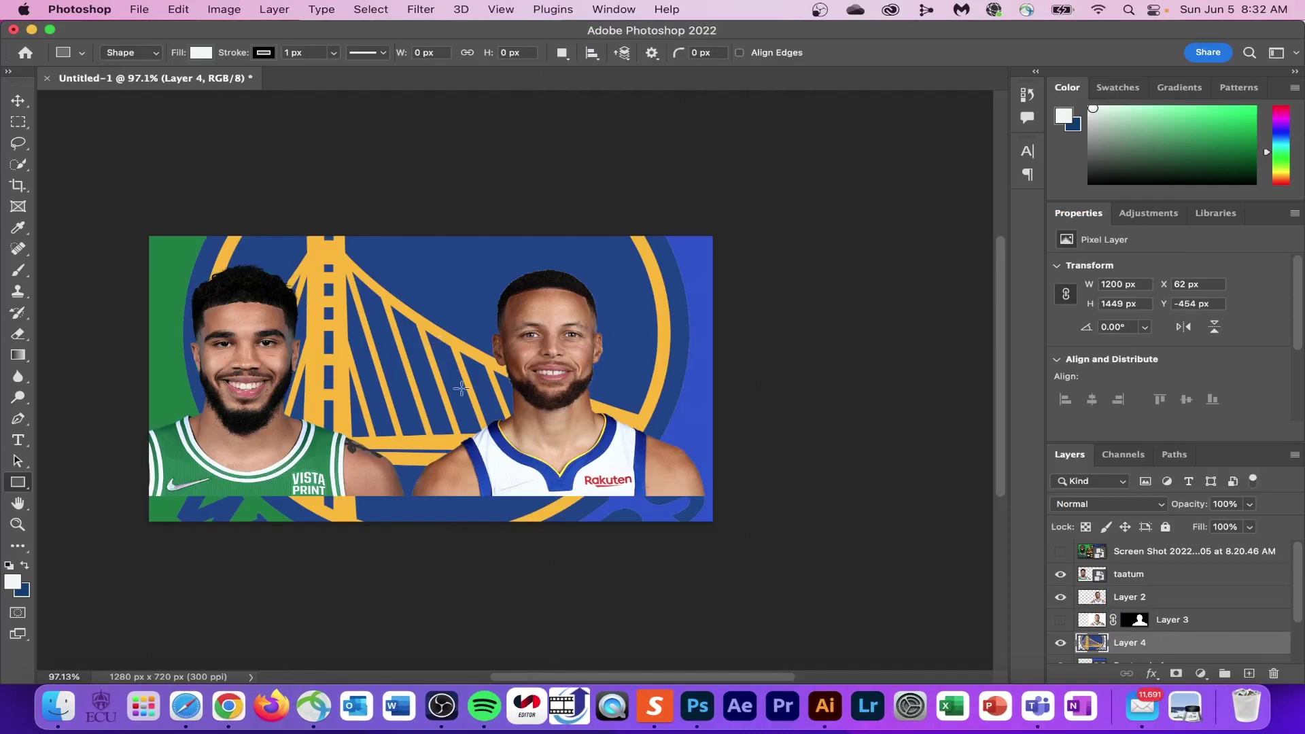
{"action": "left_click", "coordinate": [186, 707]}
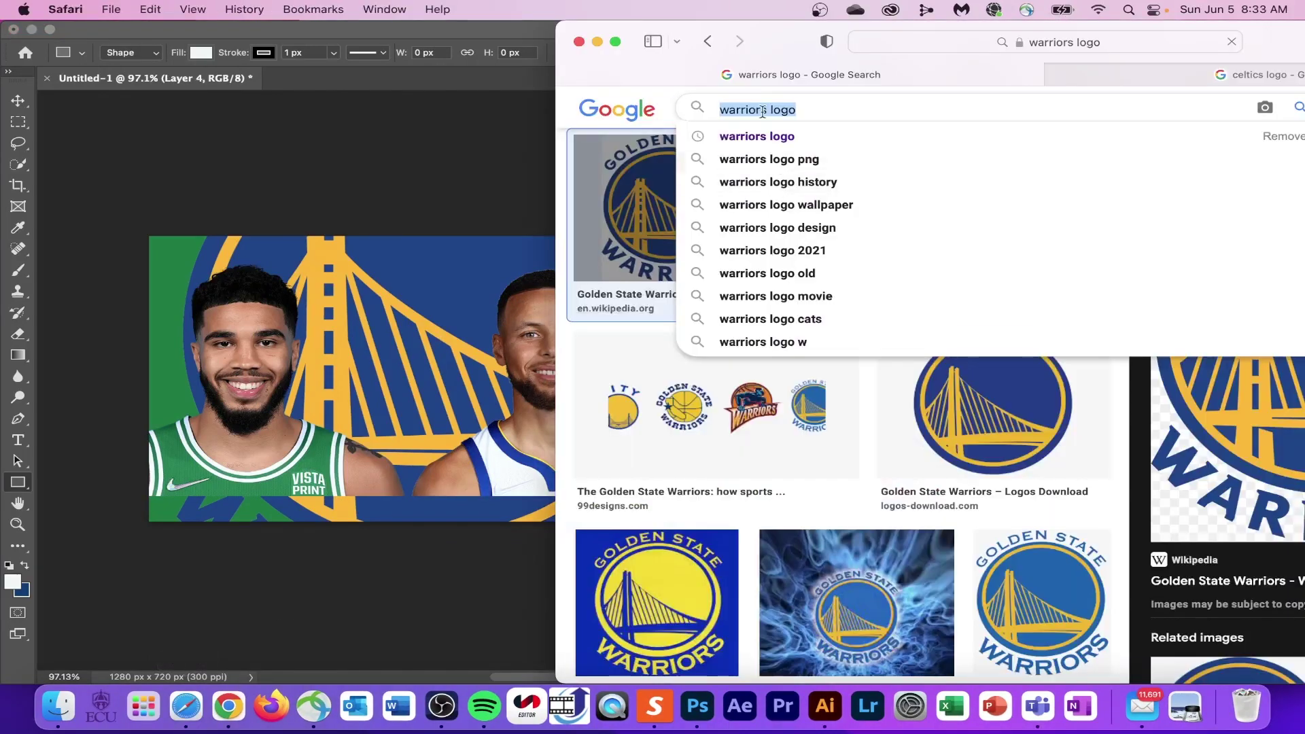
{"action": "left_click", "coordinate": [1127, 70]}
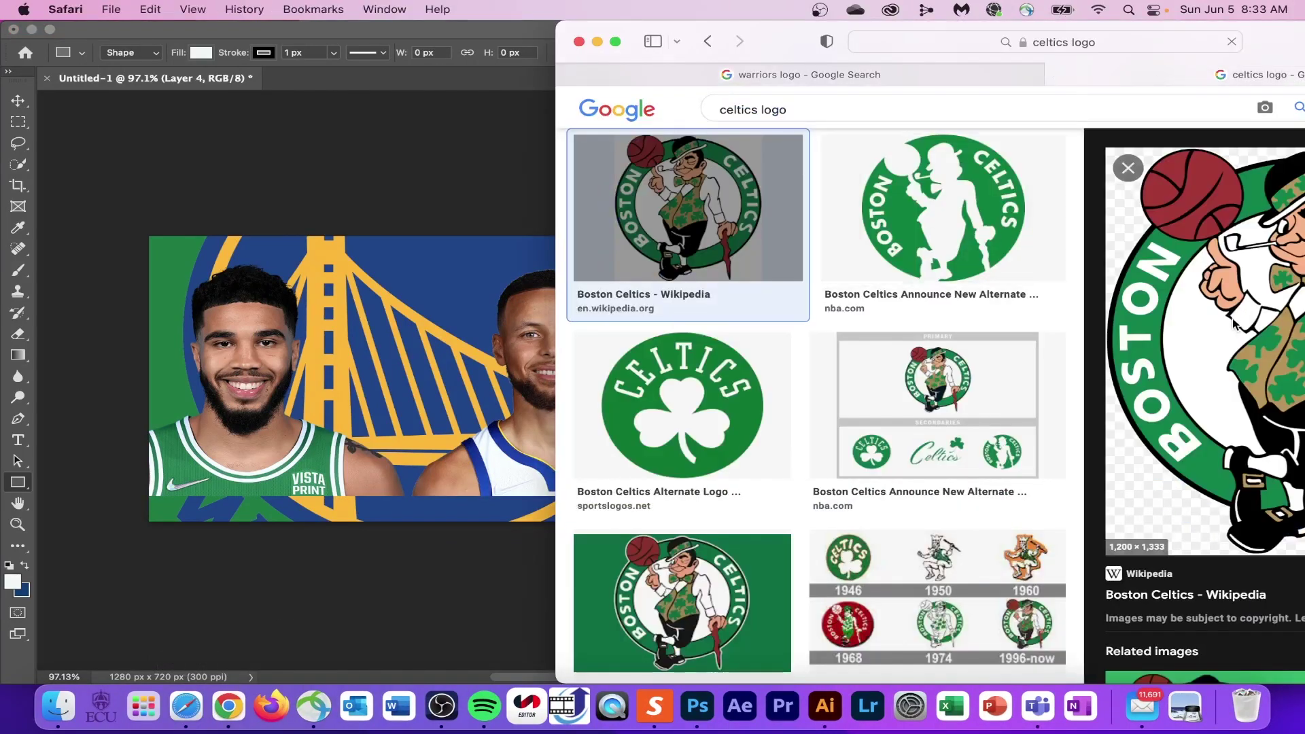
{"action": "left_click_drag", "start_coordinate": [1233, 324], "coordinate": [548, 291]}
Fill Rectangle 1 behind Curry with the dark blue #1d428a sampled from the Warriors logo
{"action": "scroll", "coordinate": [435, 324], "scroll_direction": "down", "scroll_amount": 3}
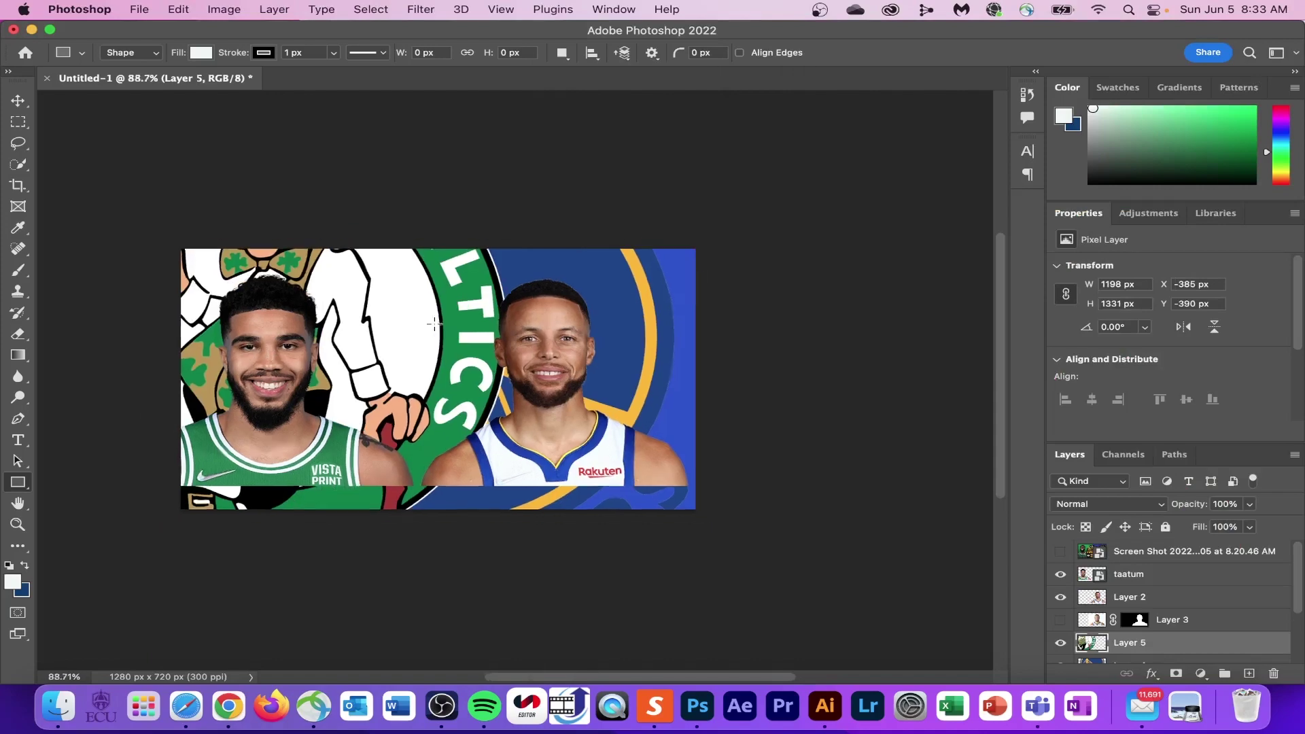
{"action": "scroll", "coordinate": [435, 325], "scroll_direction": "up", "scroll_amount": 5}
{"action": "scroll", "coordinate": [257, 260], "scroll_direction": "left", "scroll_amount": 3}
{"action": "scroll", "coordinate": [257, 261], "scroll_direction": "down", "scroll_amount": 2}
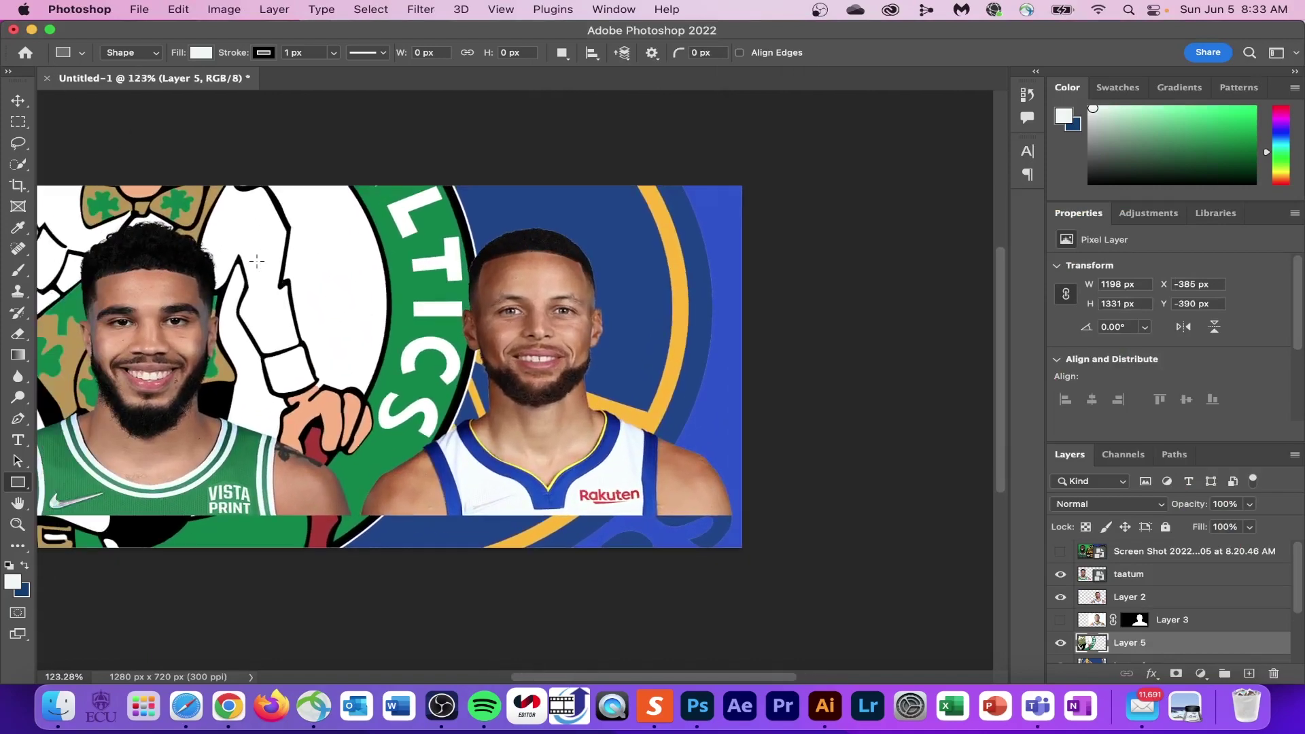
{"action": "scroll", "coordinate": [1141, 585], "scroll_direction": "down", "scroll_amount": 3}
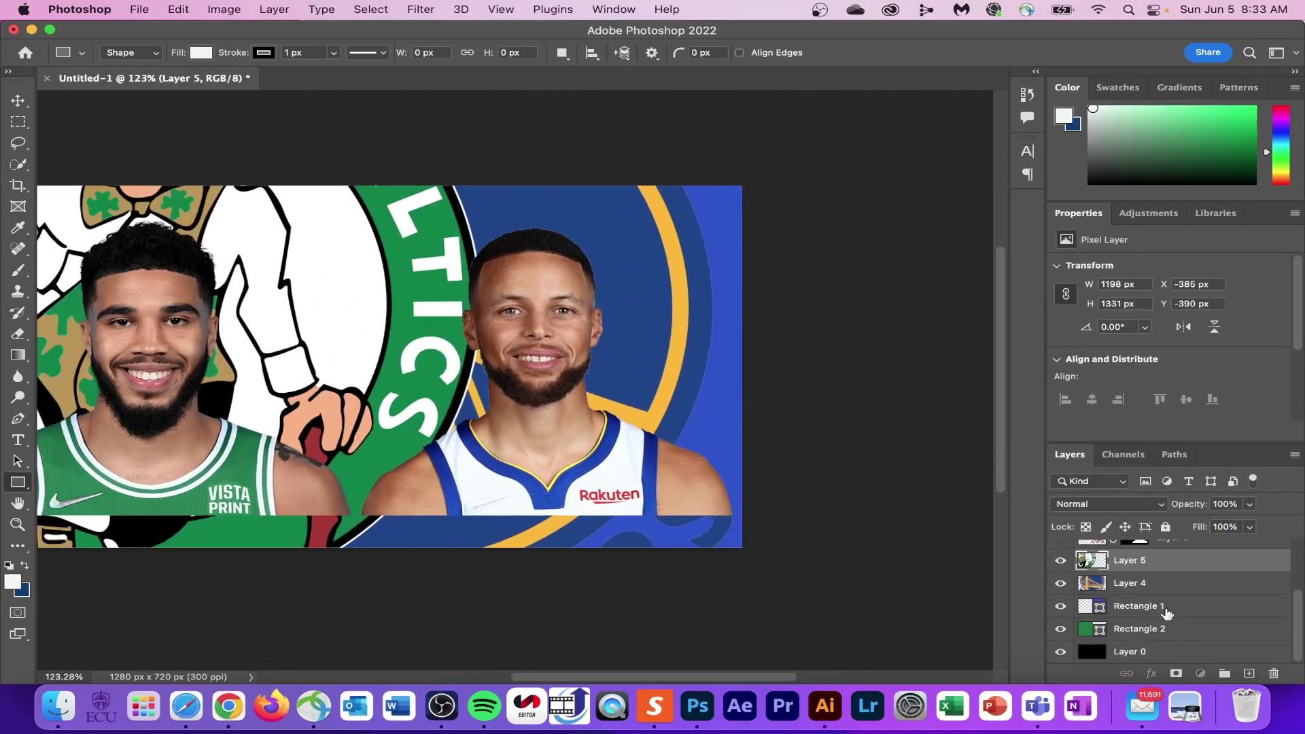
{"action": "left_click", "coordinate": [1158, 606]}
{"action": "left_click", "coordinate": [201, 54]}
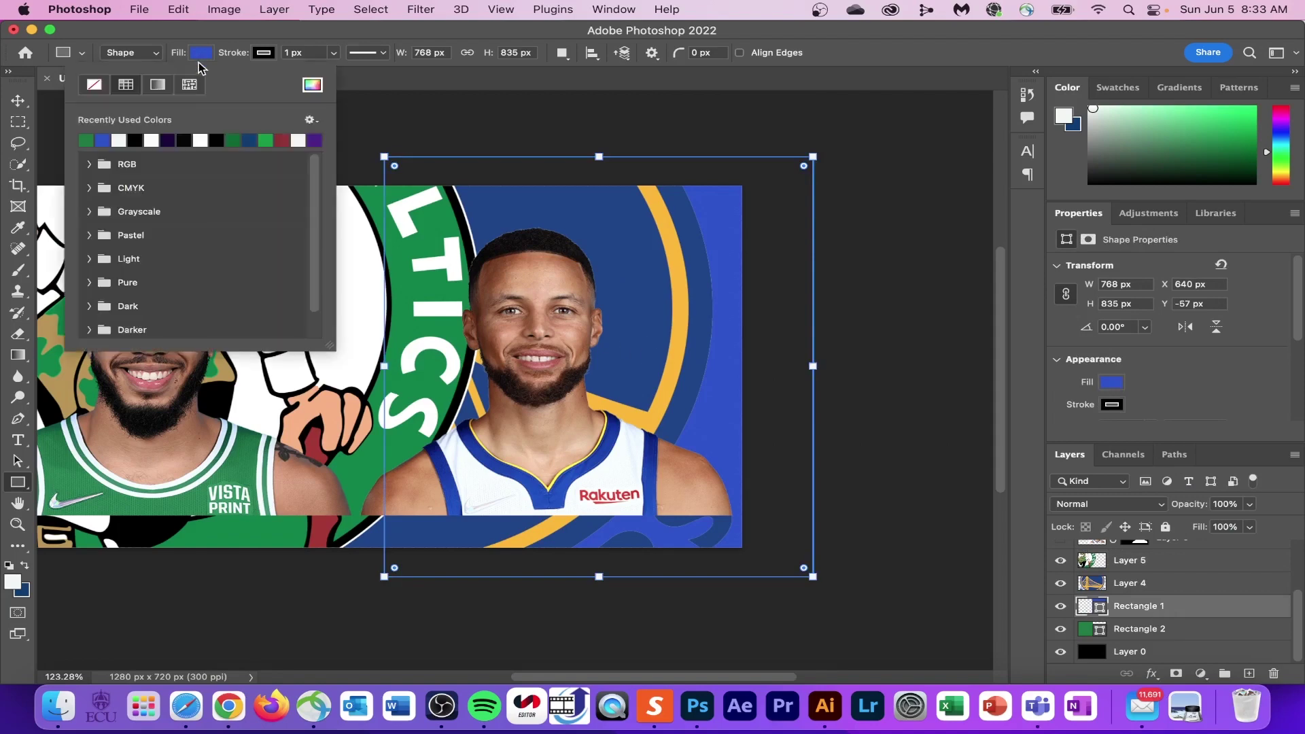
{"action": "left_click", "coordinate": [310, 86]}
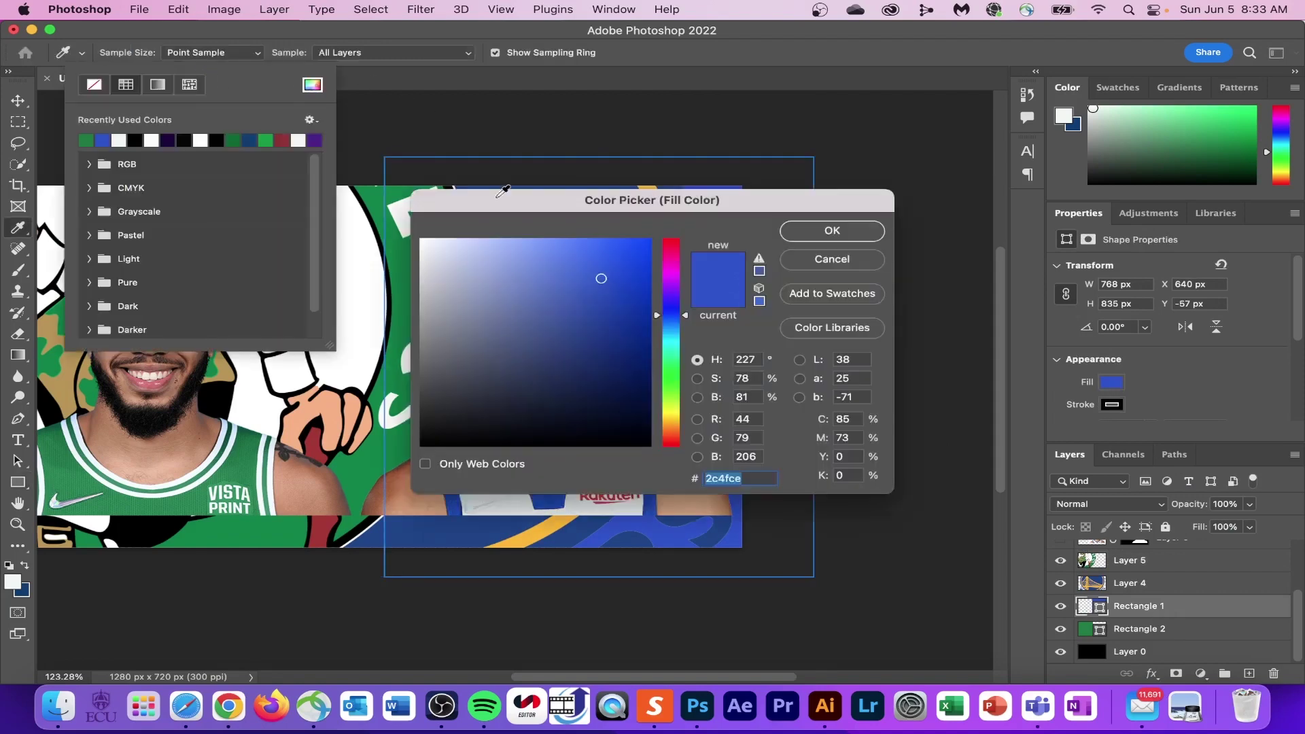
{"action": "left_click_drag", "start_coordinate": [499, 197], "coordinate": [743, 362]}
{"action": "left_click", "coordinate": [627, 241]}
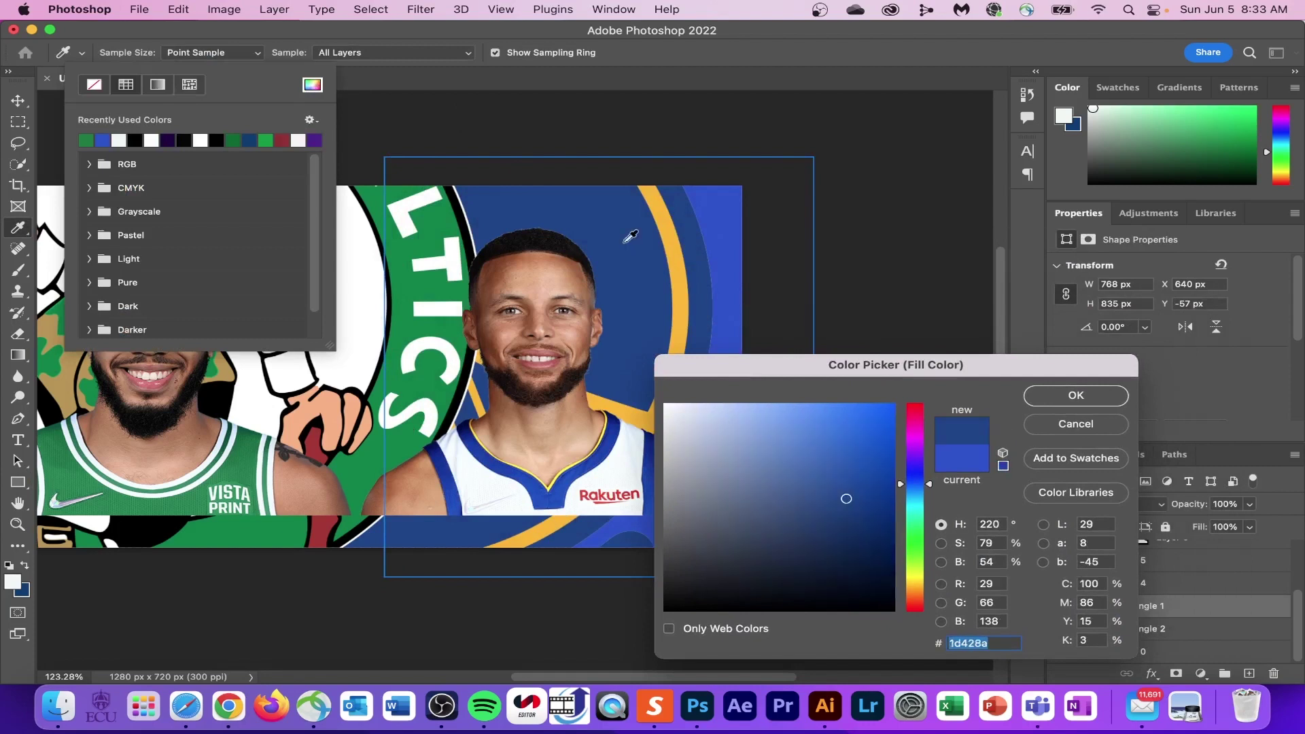
{"action": "left_click", "coordinate": [1071, 396]}
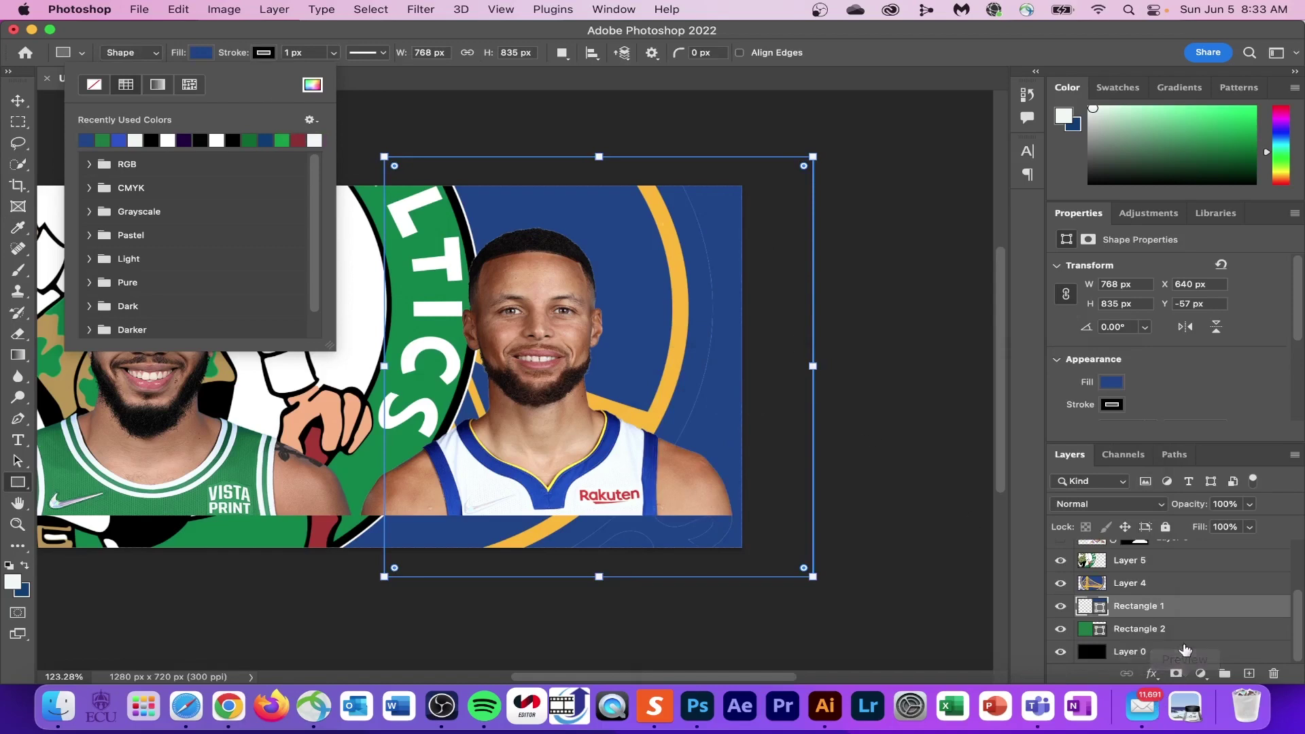
Fill Rectangle 2 behind Tatum with the green sampled from the Celtics logo
{"action": "left_click", "coordinate": [1139, 629]}
{"action": "left_click", "coordinate": [201, 52]}
{"action": "left_click", "coordinate": [312, 84]}
{"action": "left_click", "coordinate": [402, 282]}
{"action": "left_click", "coordinate": [1074, 395]}
{"action": "left_click", "coordinate": [1084, 626]}
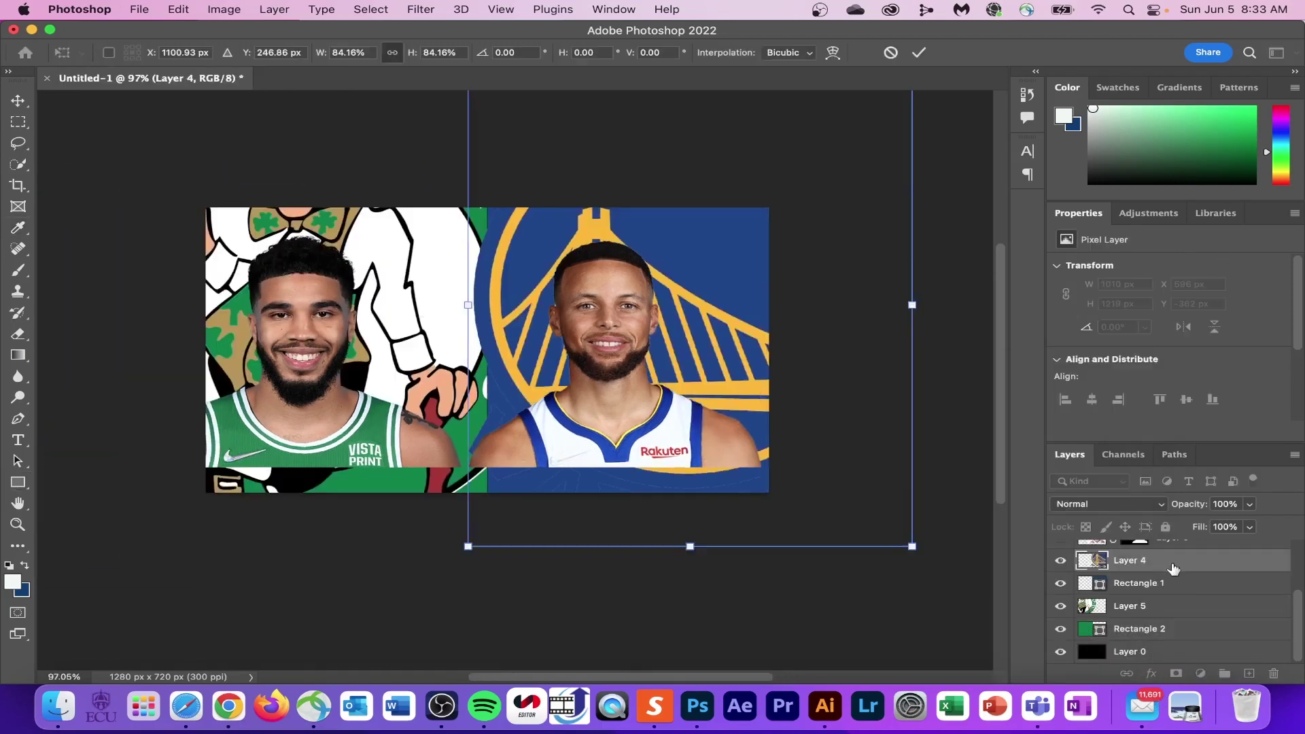
{"action": "key", "text": "Return"}
Clip the Warriors logo on Layer 4 to Rectangle 1 and the Celtics logo on Layer 5 to Rectangle 2
{"action": "left_click", "coordinate": [1172, 563], "text": "ctrl"}
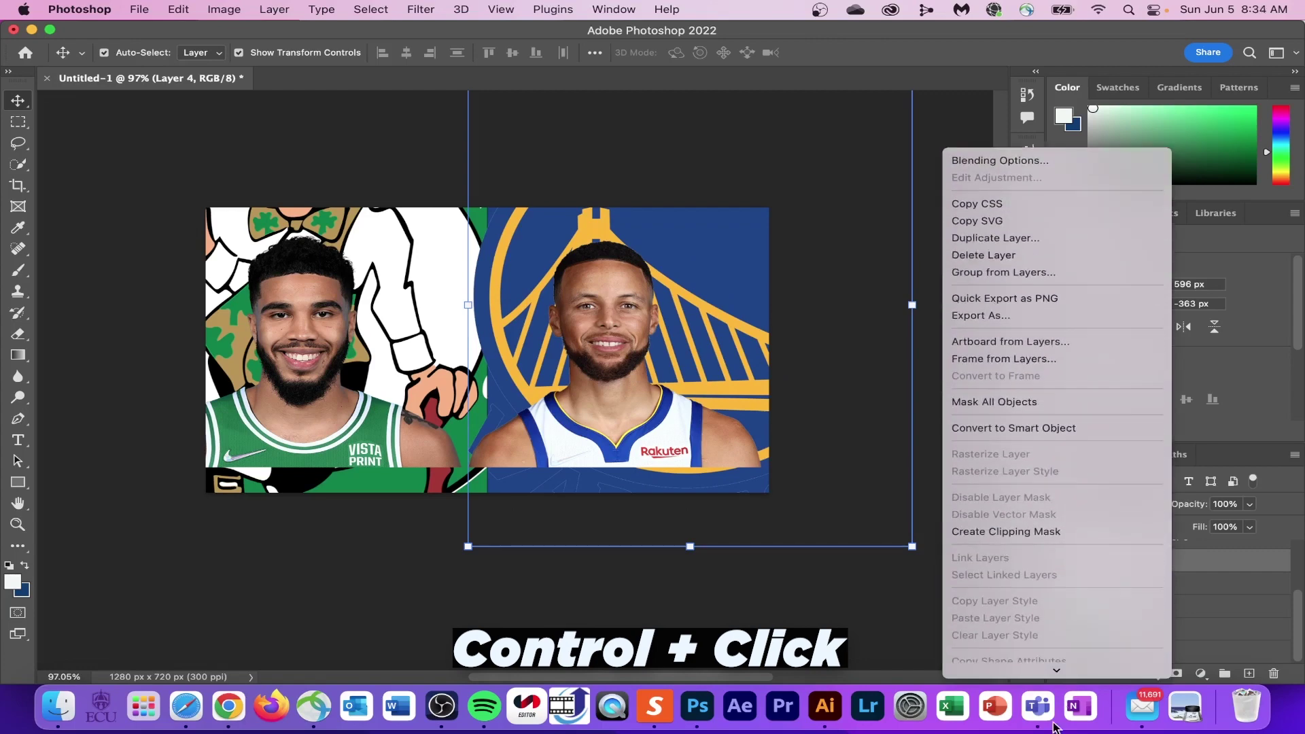
{"action": "left_click", "coordinate": [1032, 446]}
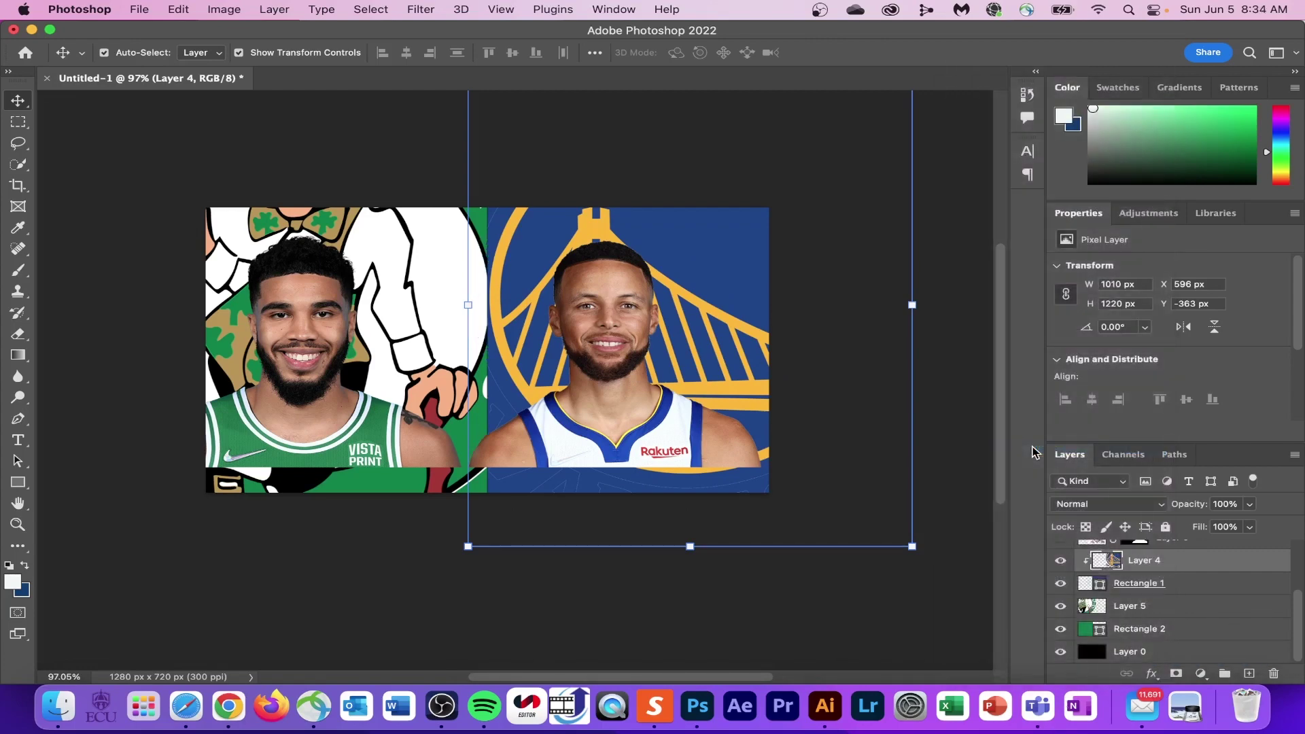
{"action": "left_click", "coordinate": [1155, 605], "text": "ctrl"}
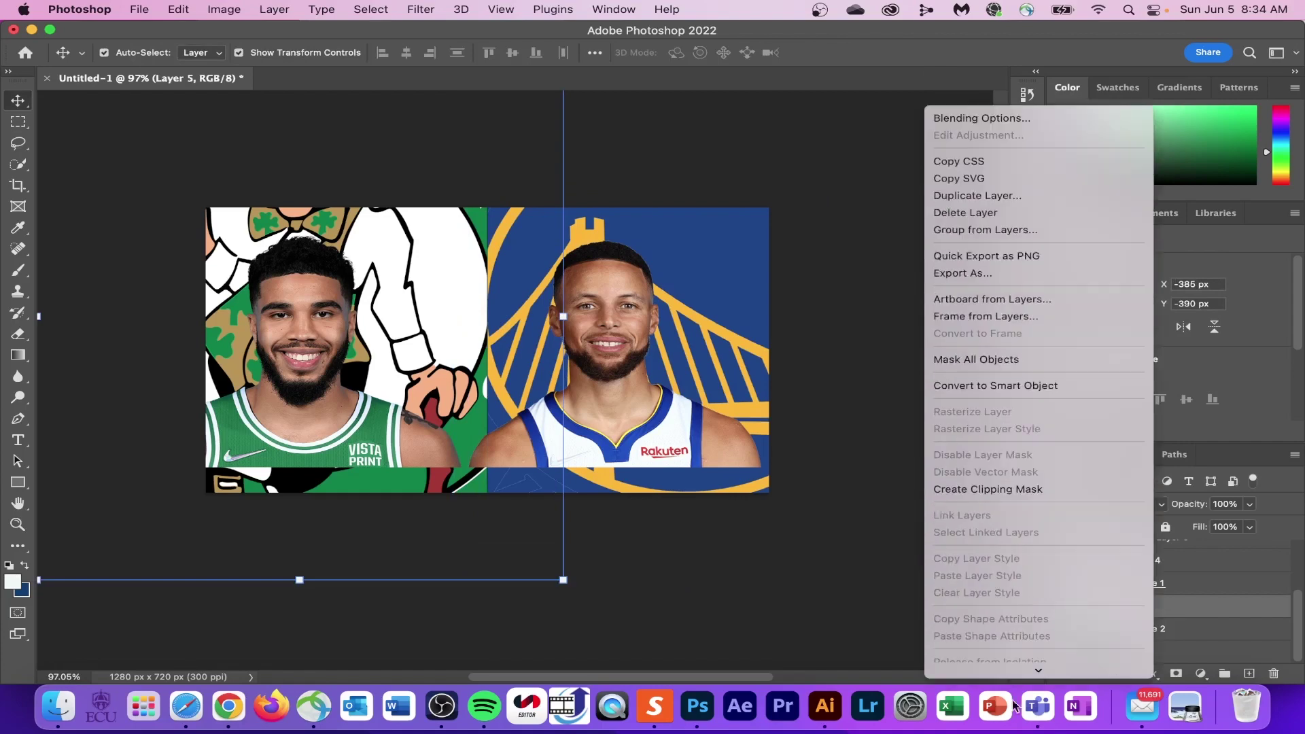
{"action": "left_click", "coordinate": [993, 486]}
Scale the Celtics logo to about 1234 by 1371 px and move it so the leprechaun's face shows beside Tatum
{"action": "left_click_drag", "start_coordinate": [563, 580], "coordinate": [577, 595]}
{"action": "left_click_drag", "start_coordinate": [402, 263], "coordinate": [479, 387]}
{"action": "key", "text": "Return"}
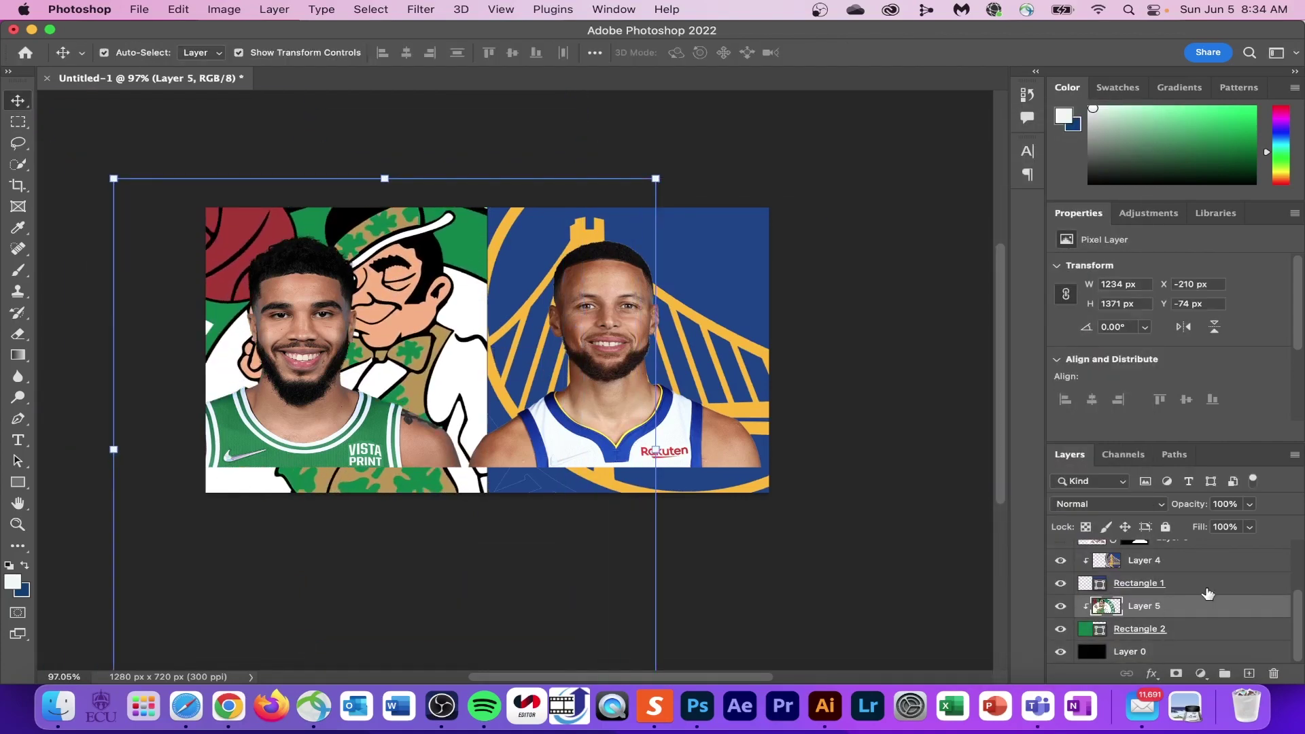
Lower the opacity of the Warriors logo on Layer 4 so it is only faint over the blue background
{"action": "scroll", "coordinate": [1206, 591], "scroll_direction": "up", "scroll_amount": 2}
{"action": "left_click", "coordinate": [1171, 610]}
{"action": "left_click", "coordinate": [1250, 504]}
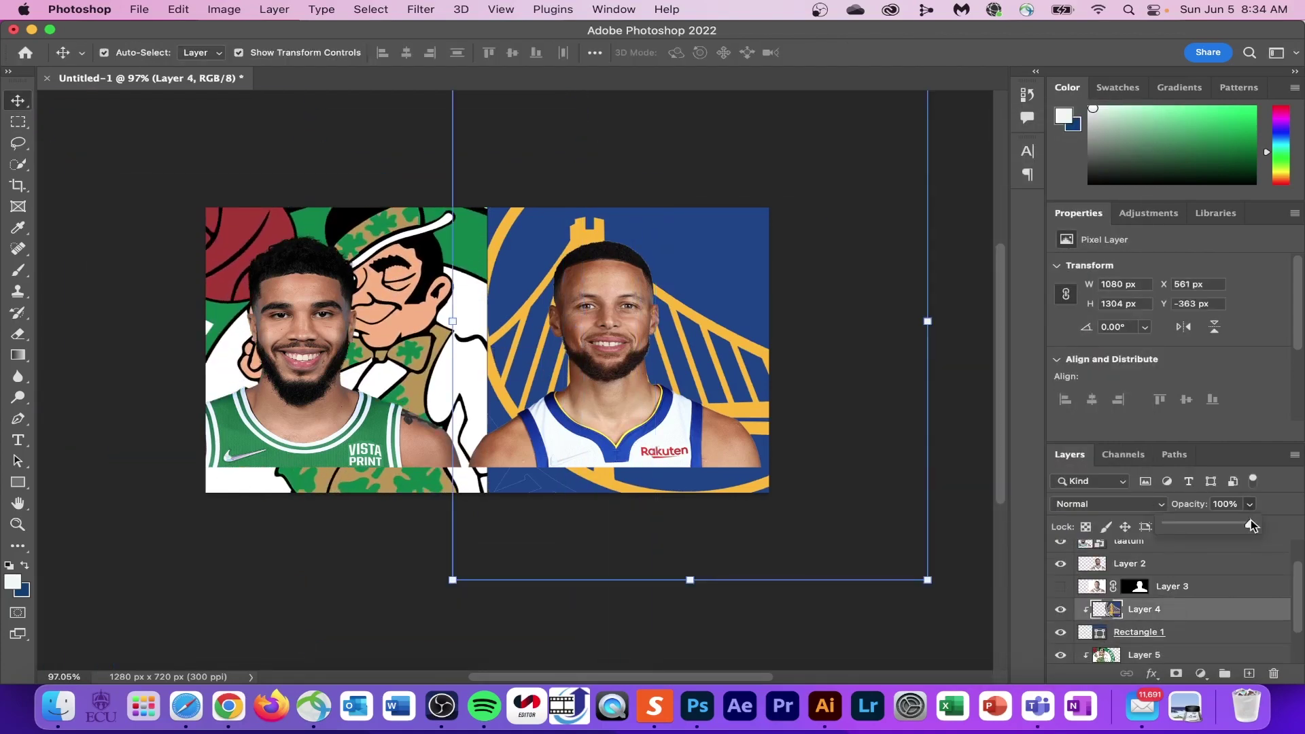
{"action": "left_click_drag", "start_coordinate": [1184, 525], "coordinate": [1178, 525]}
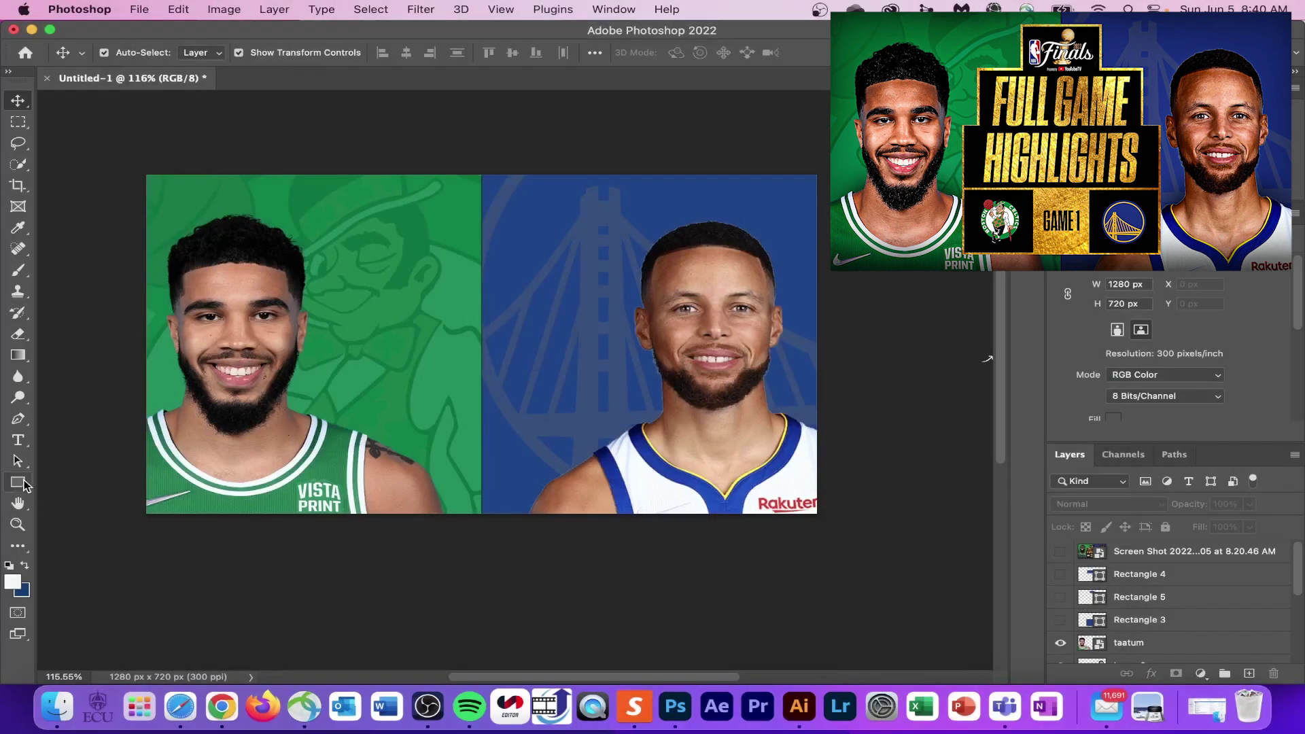
Draw three stacked white rectangles between the players, about 548 by 246 px at the base and 232 by 109 px at the top
{"action": "left_click", "coordinate": [18, 482]}
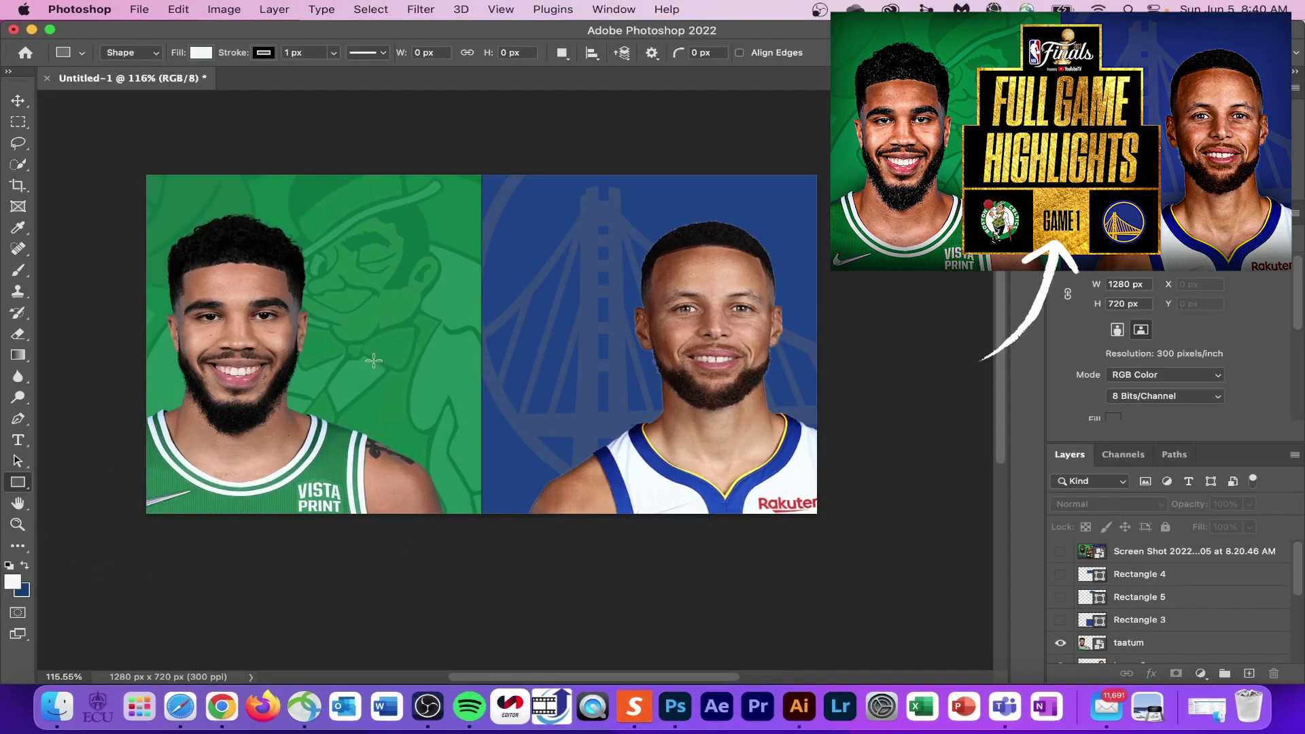
{"action": "left_click_drag", "start_coordinate": [367, 360], "coordinate": [620, 461]}
{"action": "left_click_drag", "start_coordinate": [366, 360], "coordinate": [333, 344]}
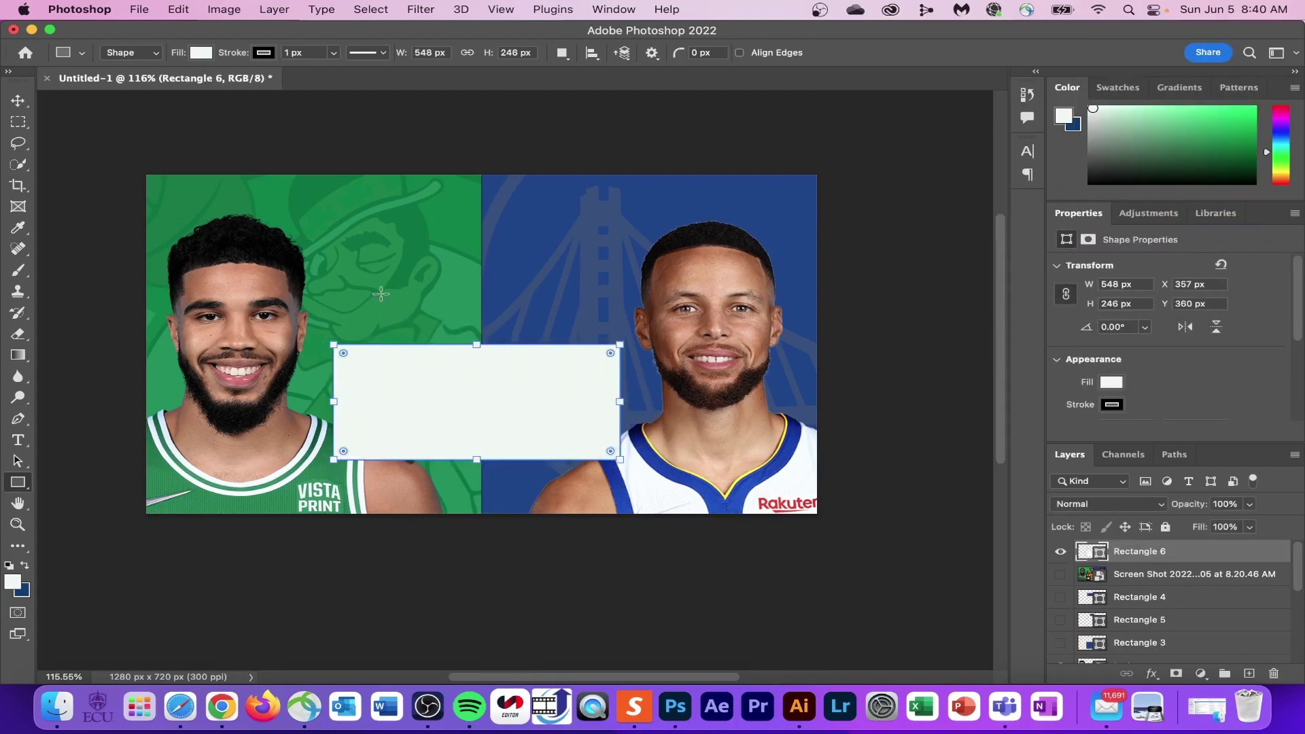
{"action": "left_click_drag", "start_coordinate": [381, 294], "coordinate": [573, 344]}
{"action": "left_click_drag", "start_coordinate": [418, 242], "coordinate": [539, 292]}
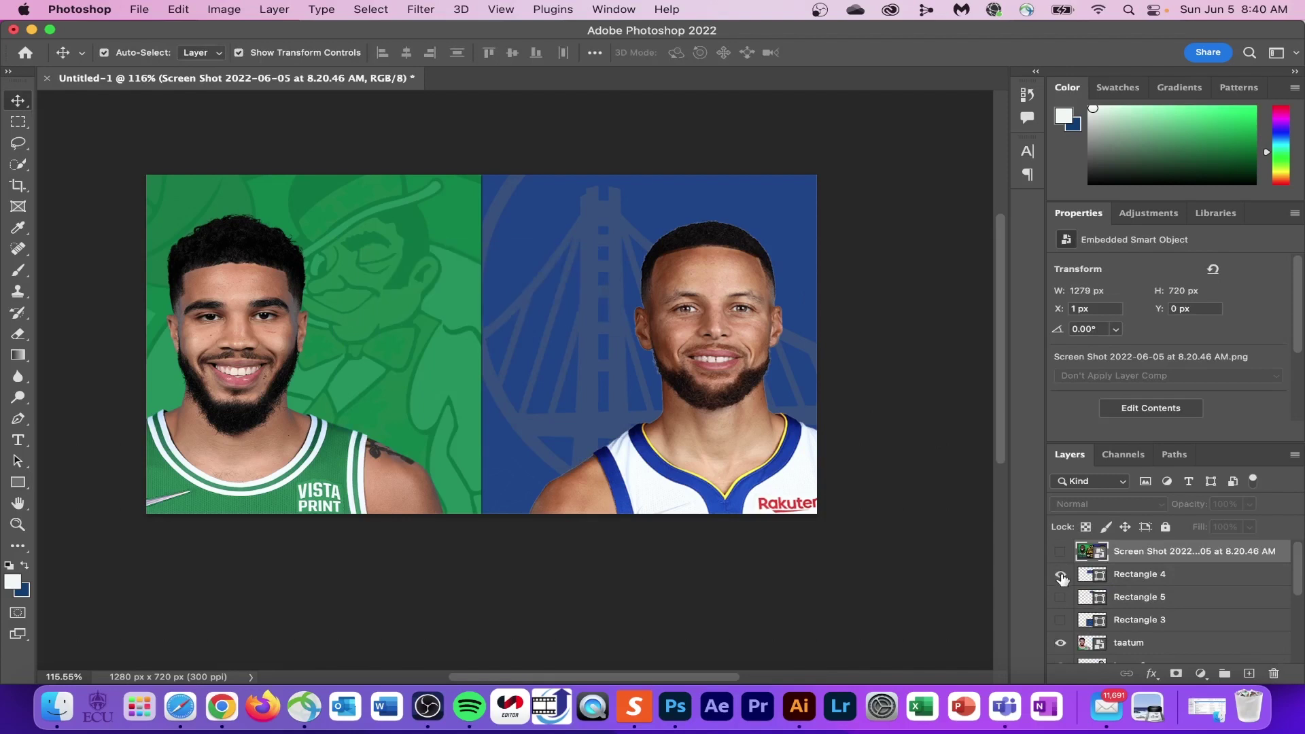
Show the three stacked blue rectangles between the players: Rectangle 4, Rectangle 3 and Rectangle 5
{"action": "left_click", "coordinate": [1061, 575]}
{"action": "left_click", "coordinate": [1062, 618]}
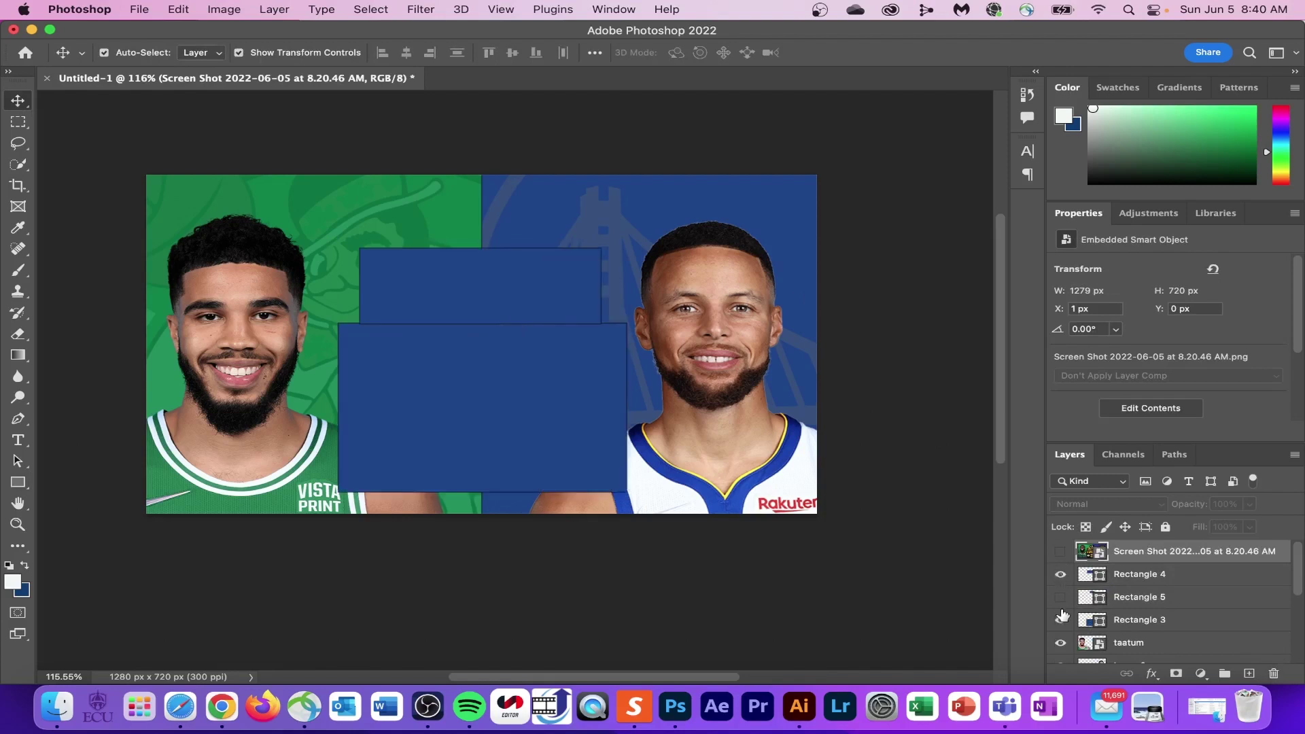
{"action": "left_click", "coordinate": [1061, 597]}
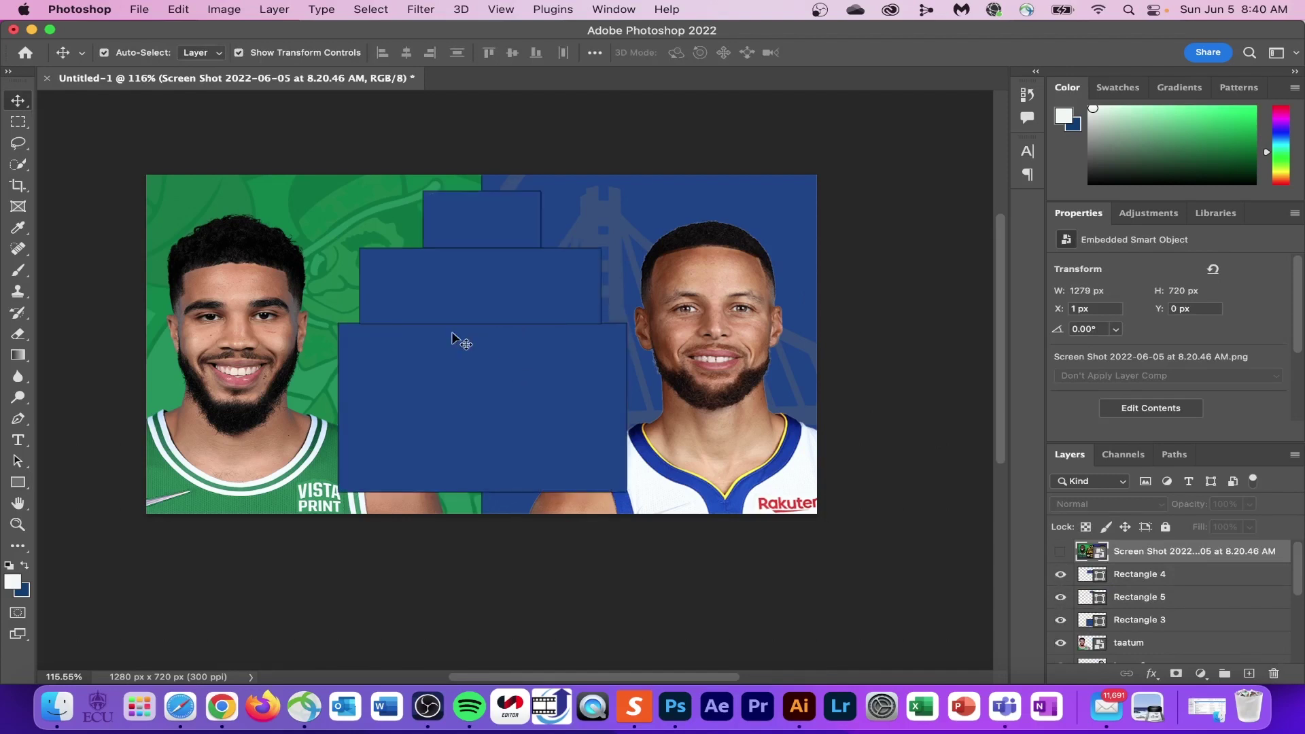
Remove the stroke from Rectangle 3, the large blue rectangle at the base of the stack
{"action": "left_click", "coordinate": [392, 382]}
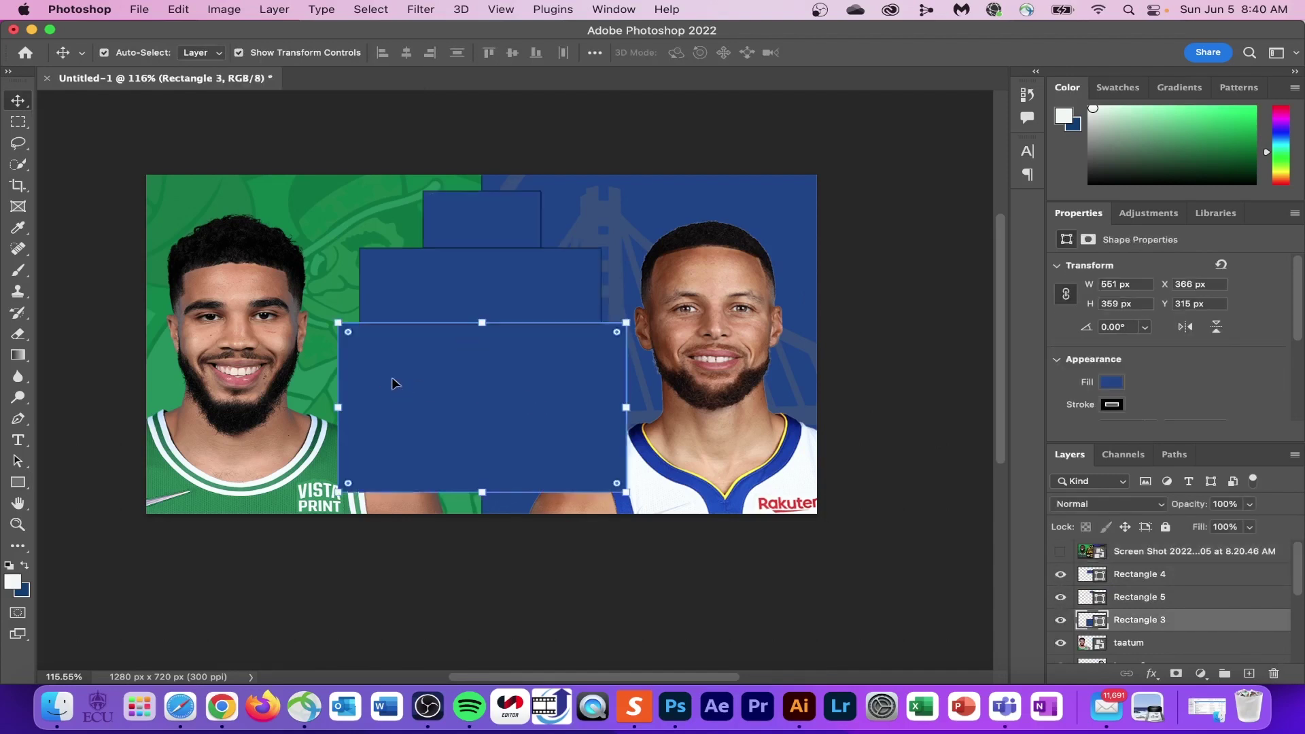
{"action": "left_click", "coordinate": [19, 483]}
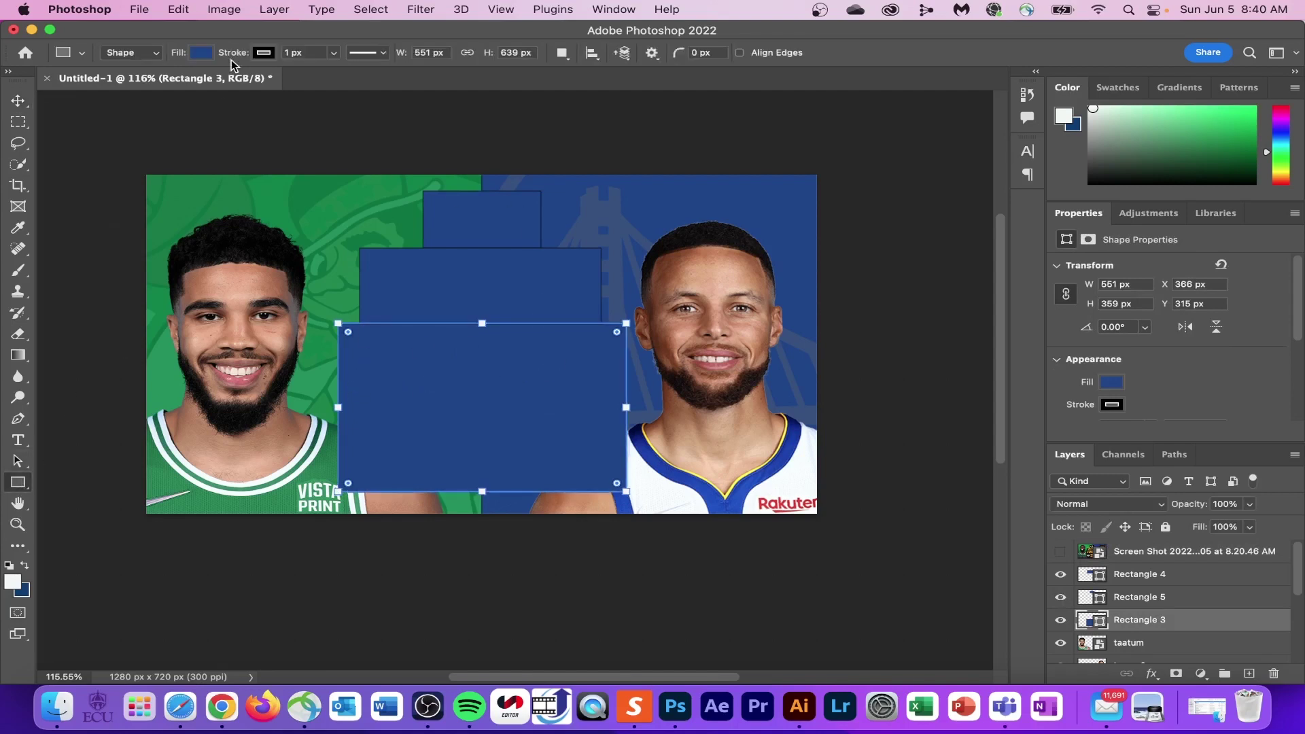
{"action": "left_click", "coordinate": [263, 53]}
{"action": "left_click", "coordinate": [157, 84]}
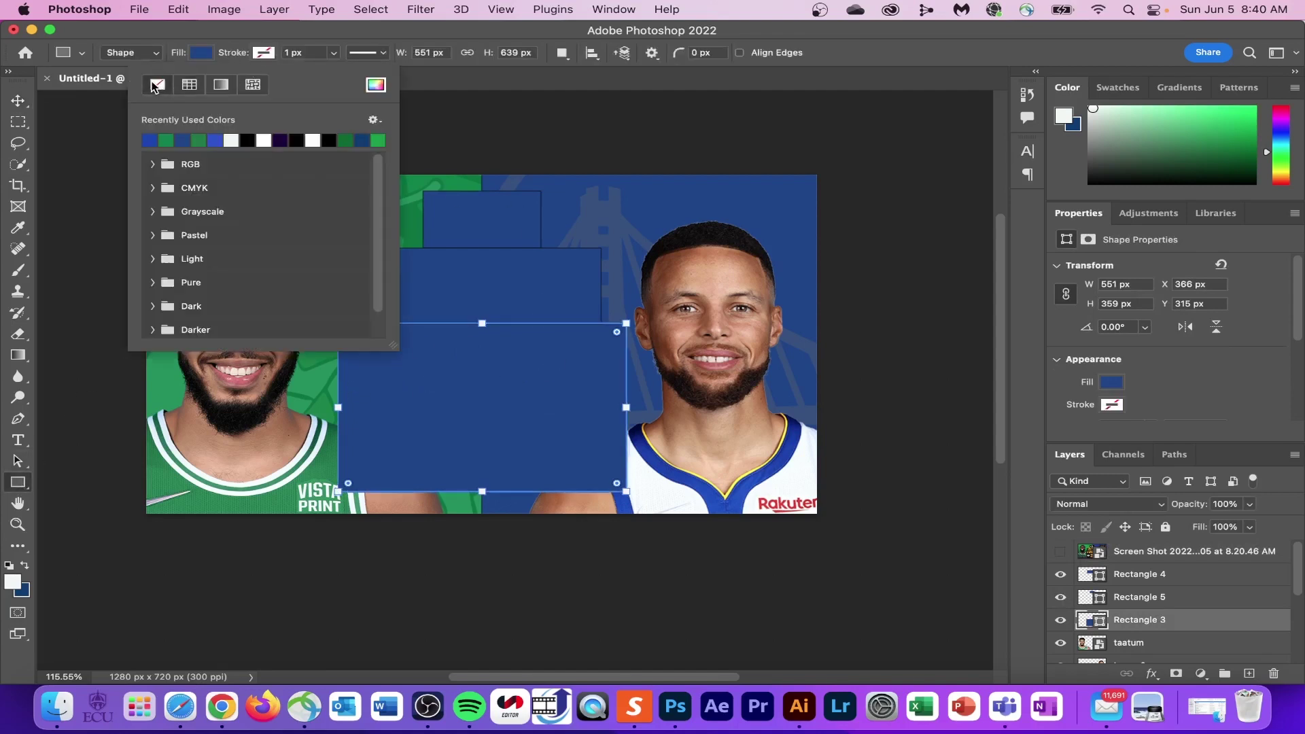
{"action": "left_click", "coordinate": [17, 97]}
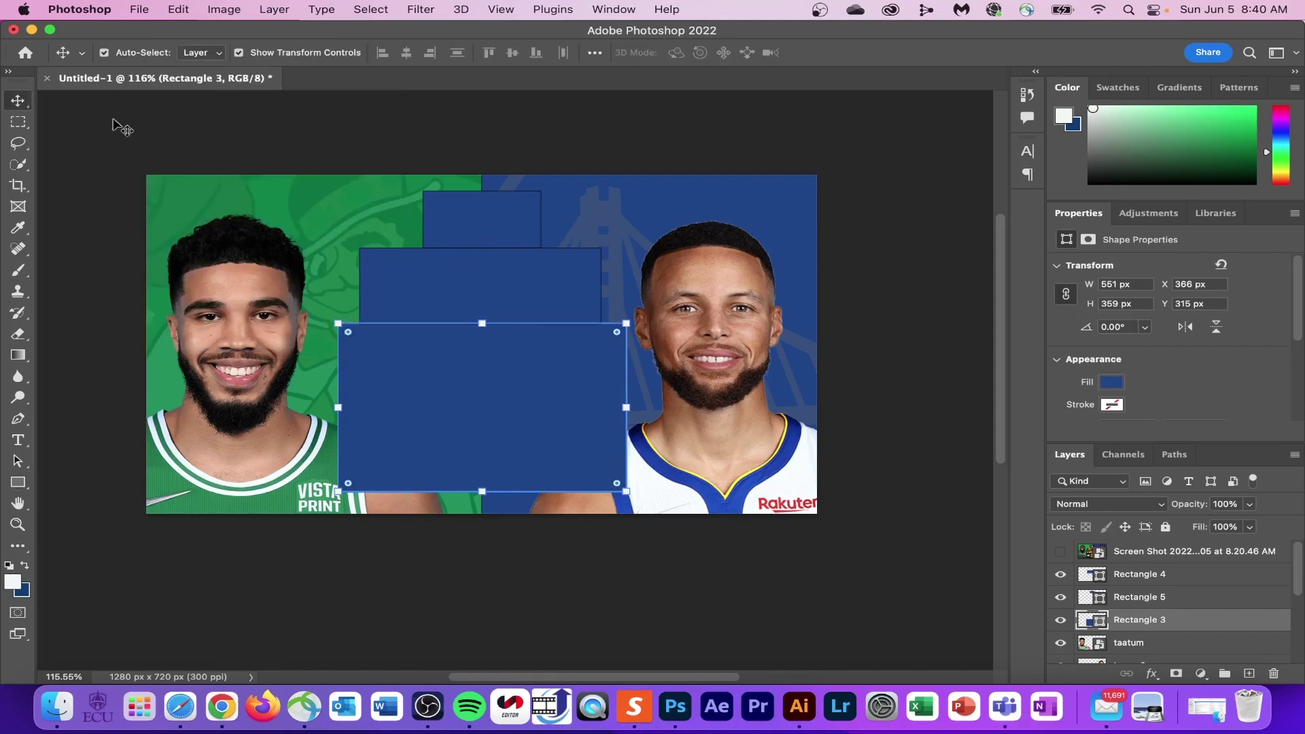
Remove the stroke from Rectangle 4, the middle blue rectangle of the stack
{"action": "left_click", "coordinate": [497, 213]}
{"action": "left_click", "coordinate": [489, 272]}
{"action": "left_click", "coordinate": [17, 483]}
{"action": "left_click", "coordinate": [263, 53]}
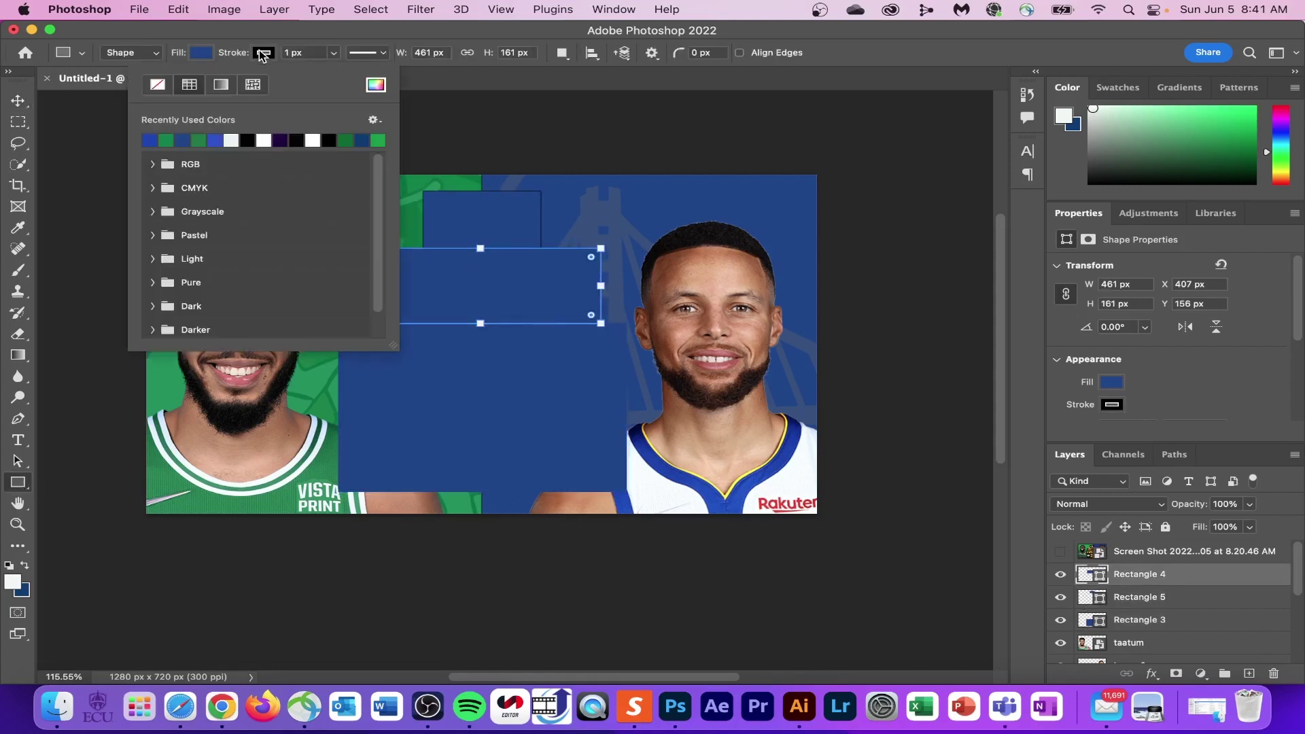
{"action": "left_click", "coordinate": [157, 84]}
{"action": "left_click", "coordinate": [15, 101]}
Remove the stroke from Rectangle 5, the small blue rectangle on top of the stack
{"action": "left_click", "coordinate": [456, 210]}
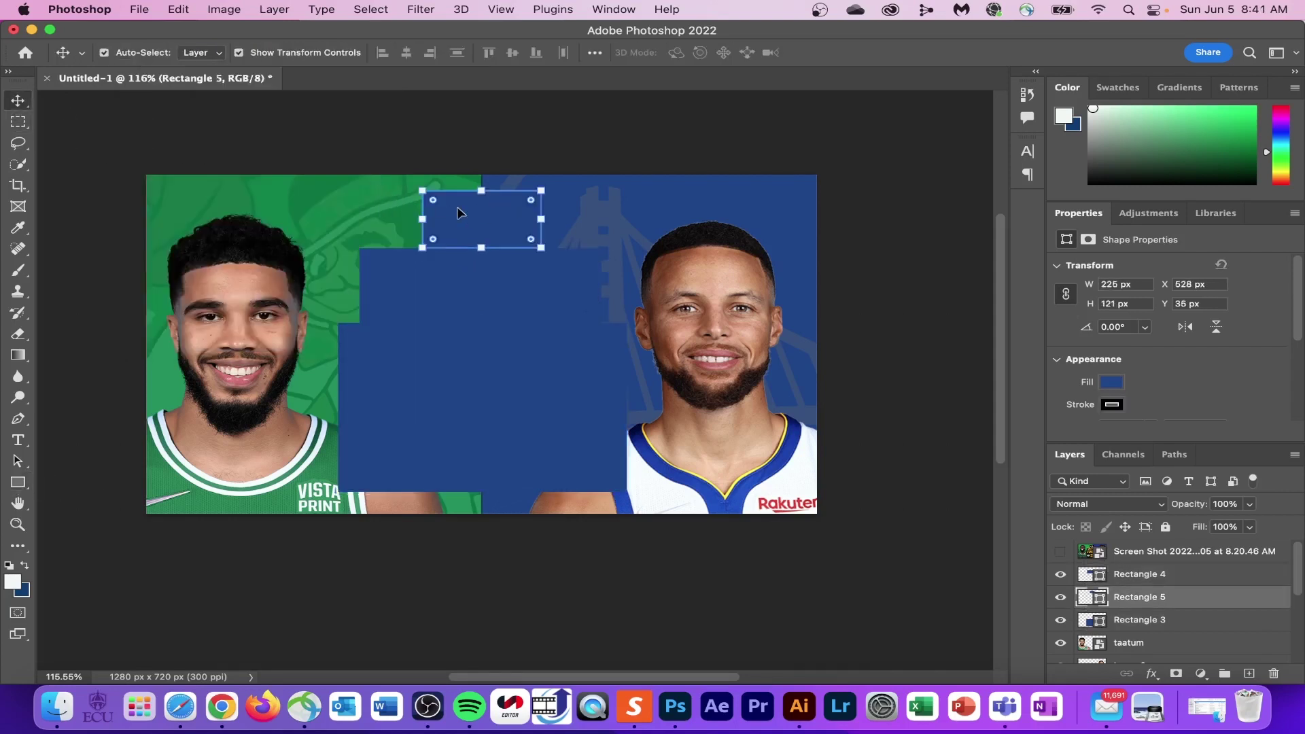
{"action": "left_click", "coordinate": [20, 484]}
{"action": "left_click", "coordinate": [263, 53]}
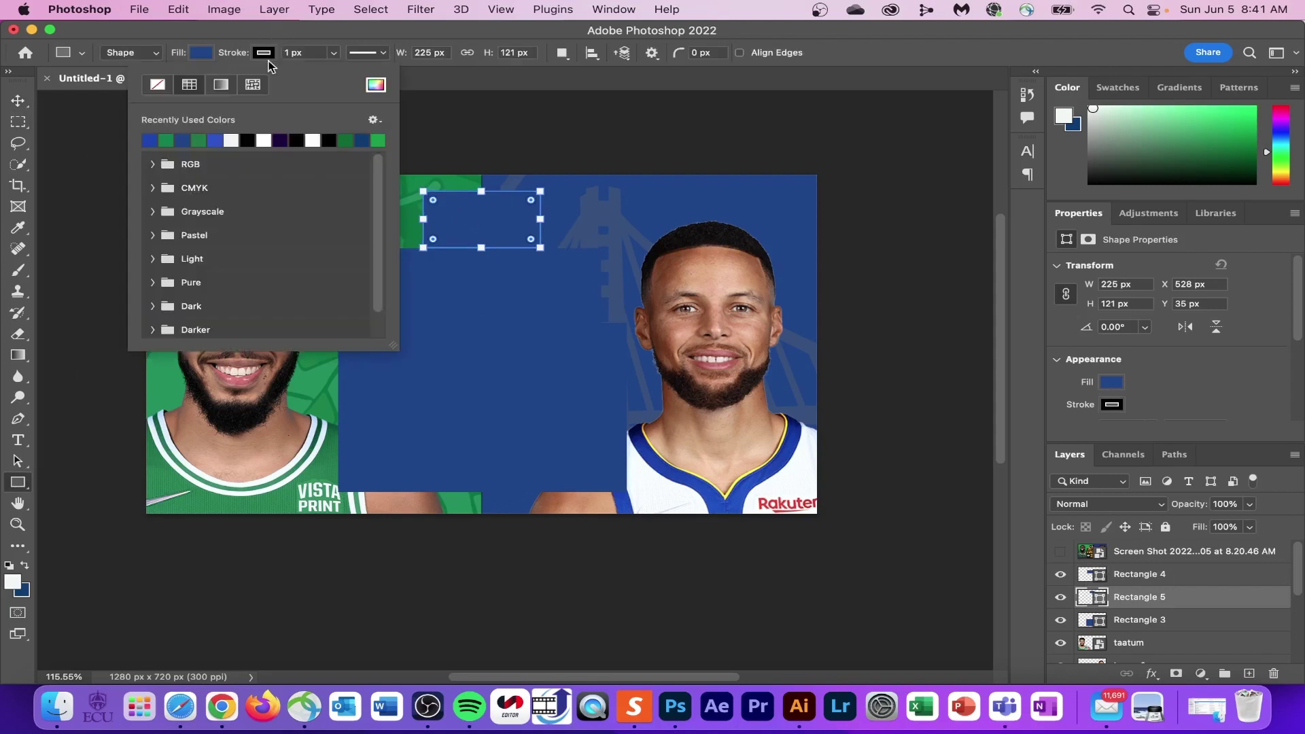
{"action": "left_click", "coordinate": [157, 85]}
{"action": "left_click", "coordinate": [18, 101]}
{"action": "left_click", "coordinate": [542, 475]}
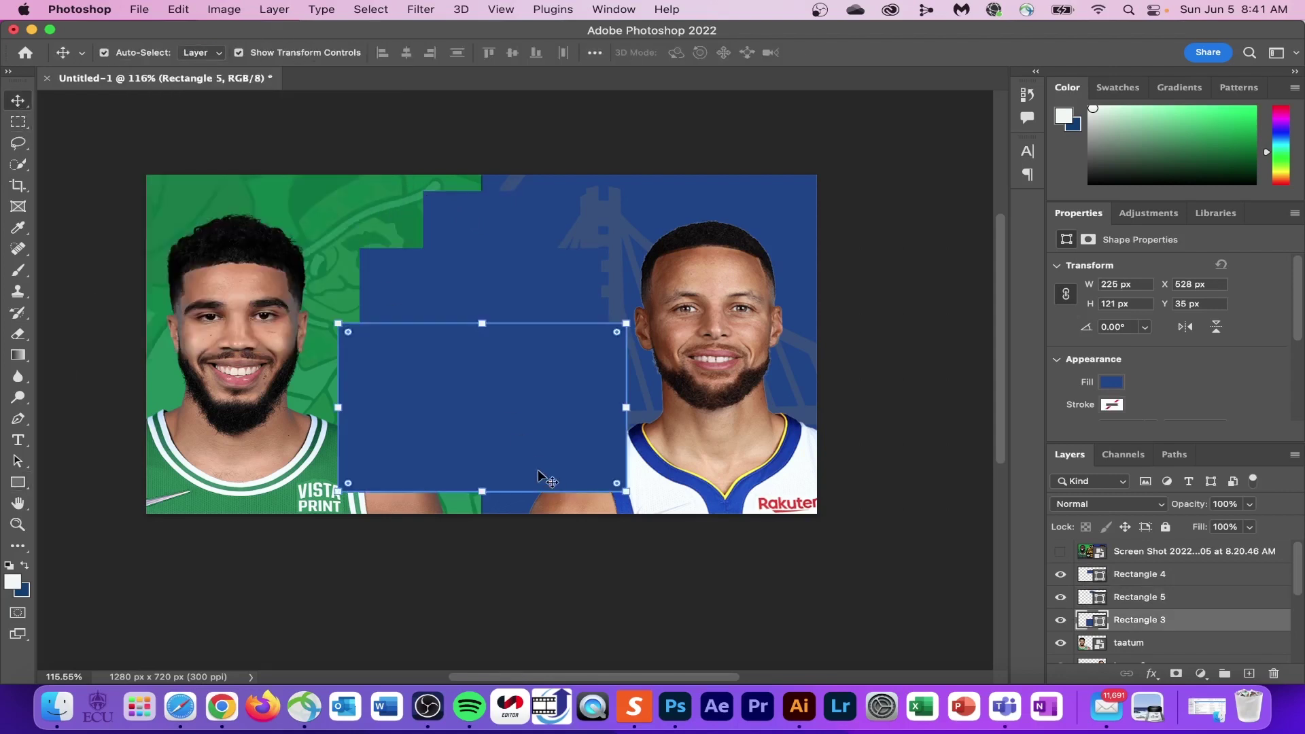
{"action": "left_click", "coordinate": [525, 248]}
{"action": "left_click", "coordinate": [523, 305]}
{"action": "left_click", "coordinate": [492, 279]}
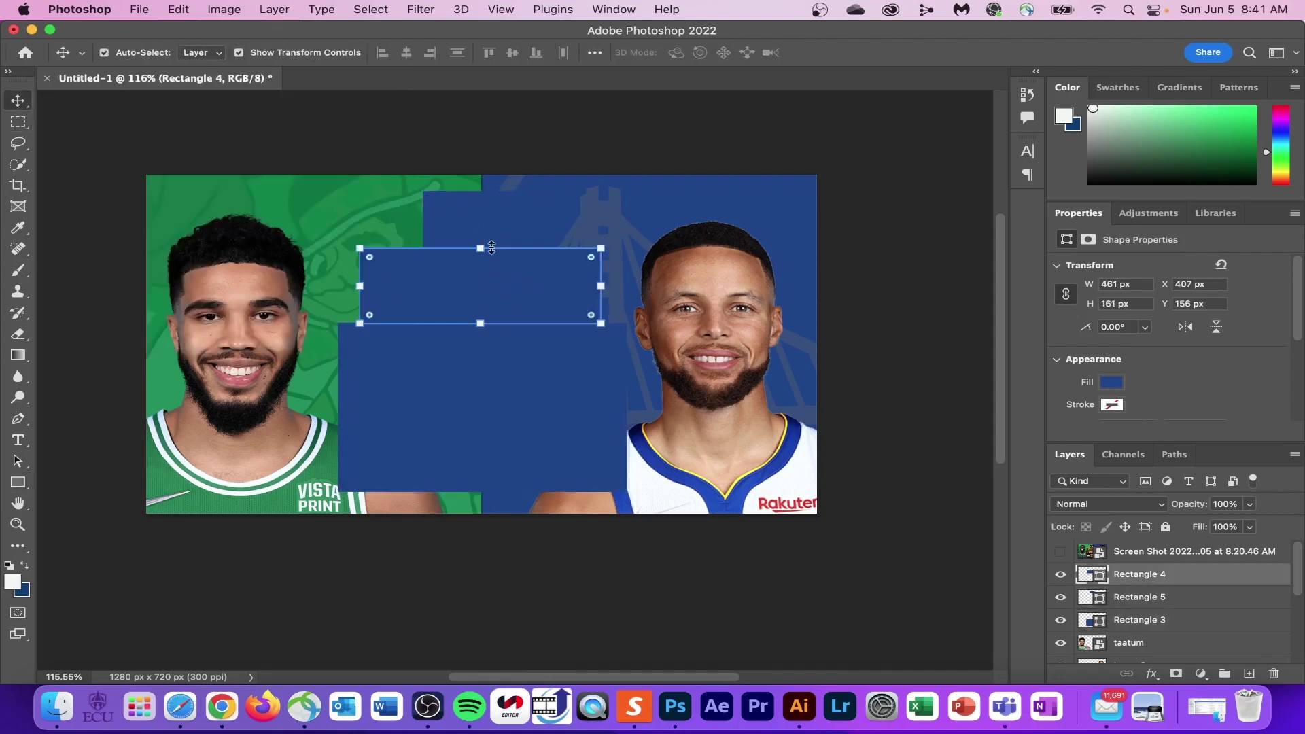
{"action": "left_click", "coordinate": [492, 217]}
Merge the three stacked blue rectangles, Rectangle 3, Rectangle 5 and Rectangle 4, into a single shape
{"action": "left_click", "coordinate": [1182, 622], "text": "shift"}
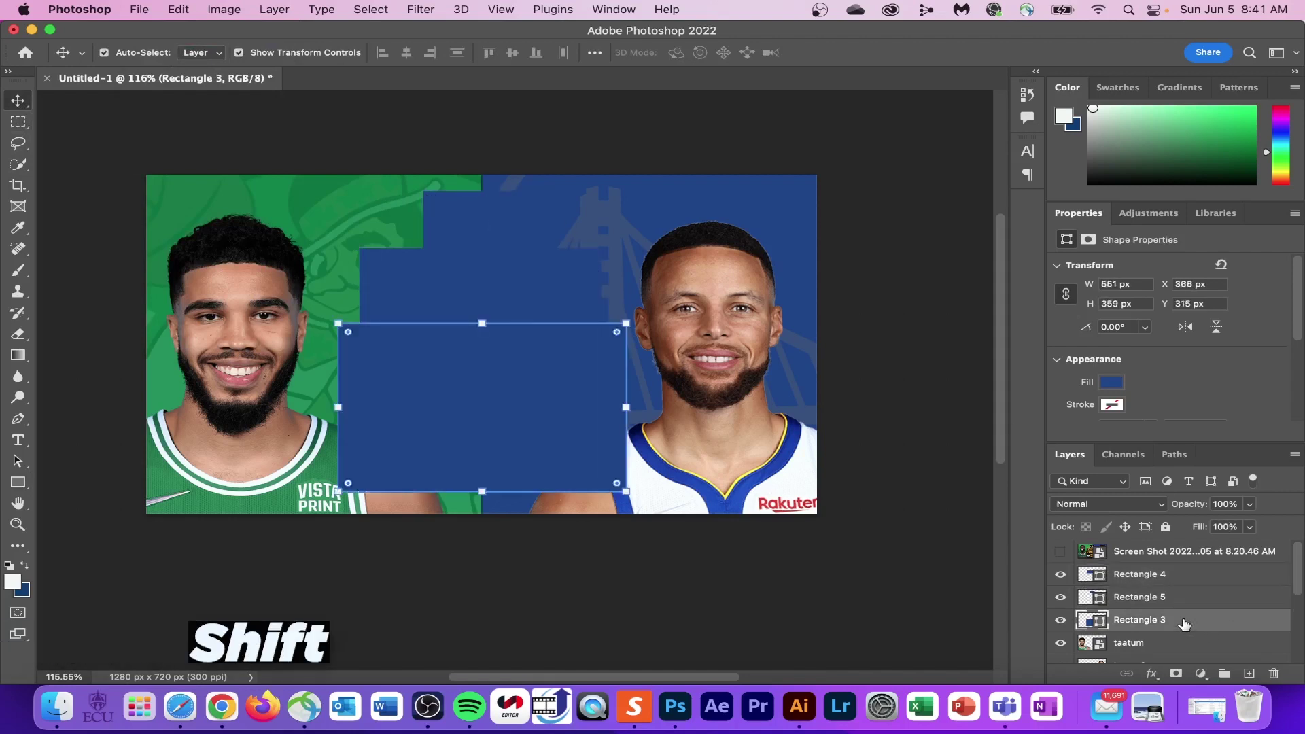
{"action": "left_click", "coordinate": [1183, 576], "text": "shift"}
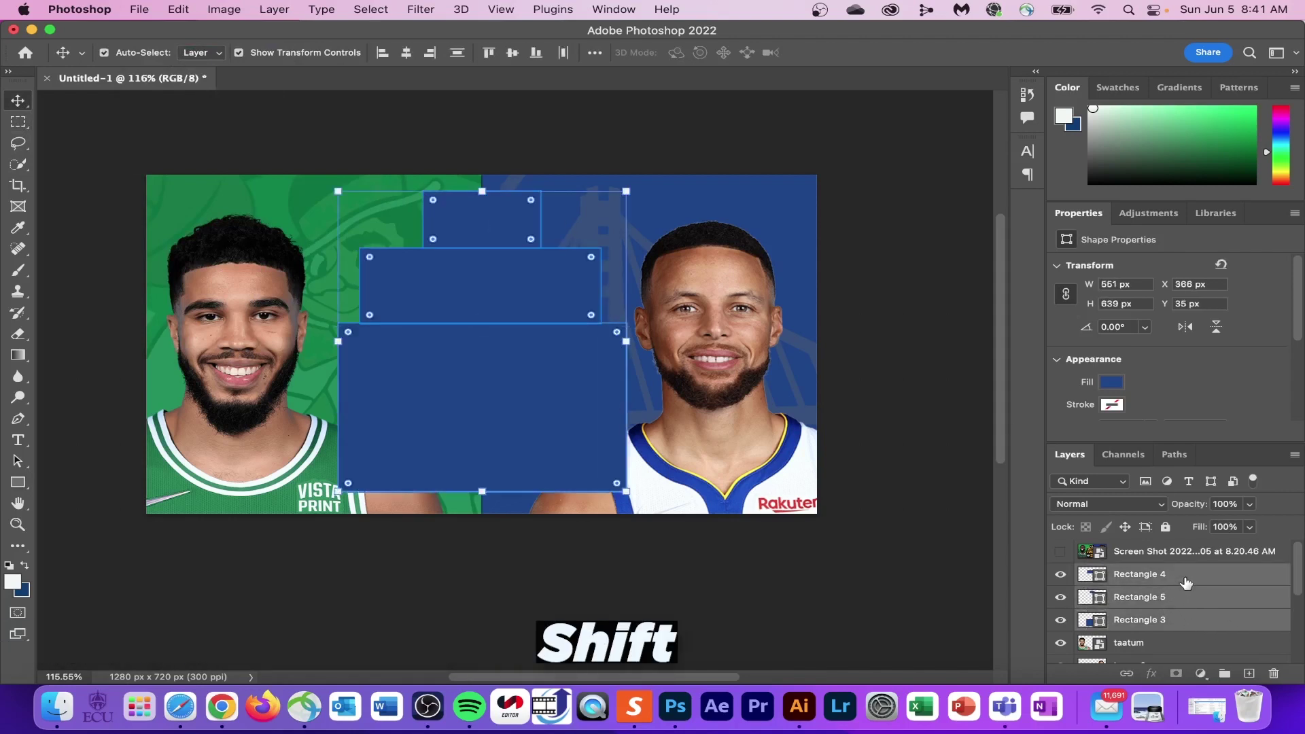
{"action": "right_click", "coordinate": [1186, 583]}
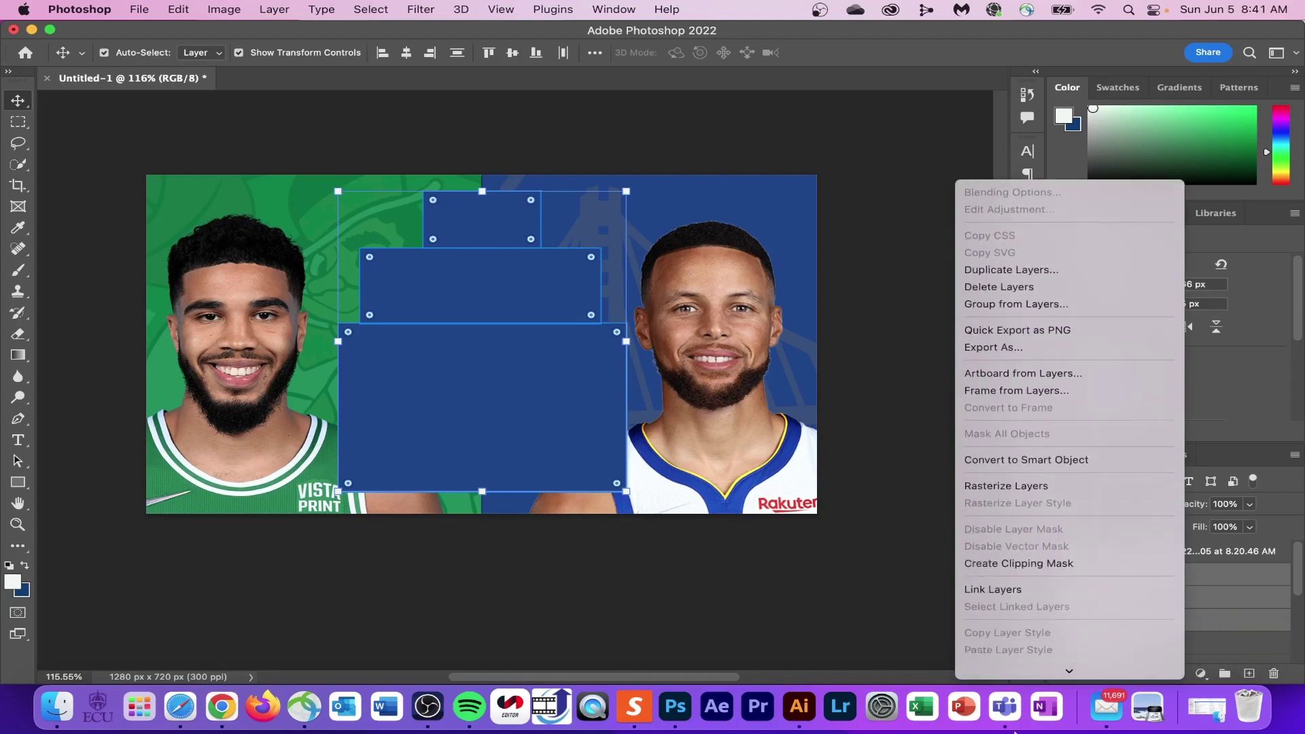
{"action": "scroll", "coordinate": [1060, 639], "scroll_direction": "down", "scroll_amount": 5}
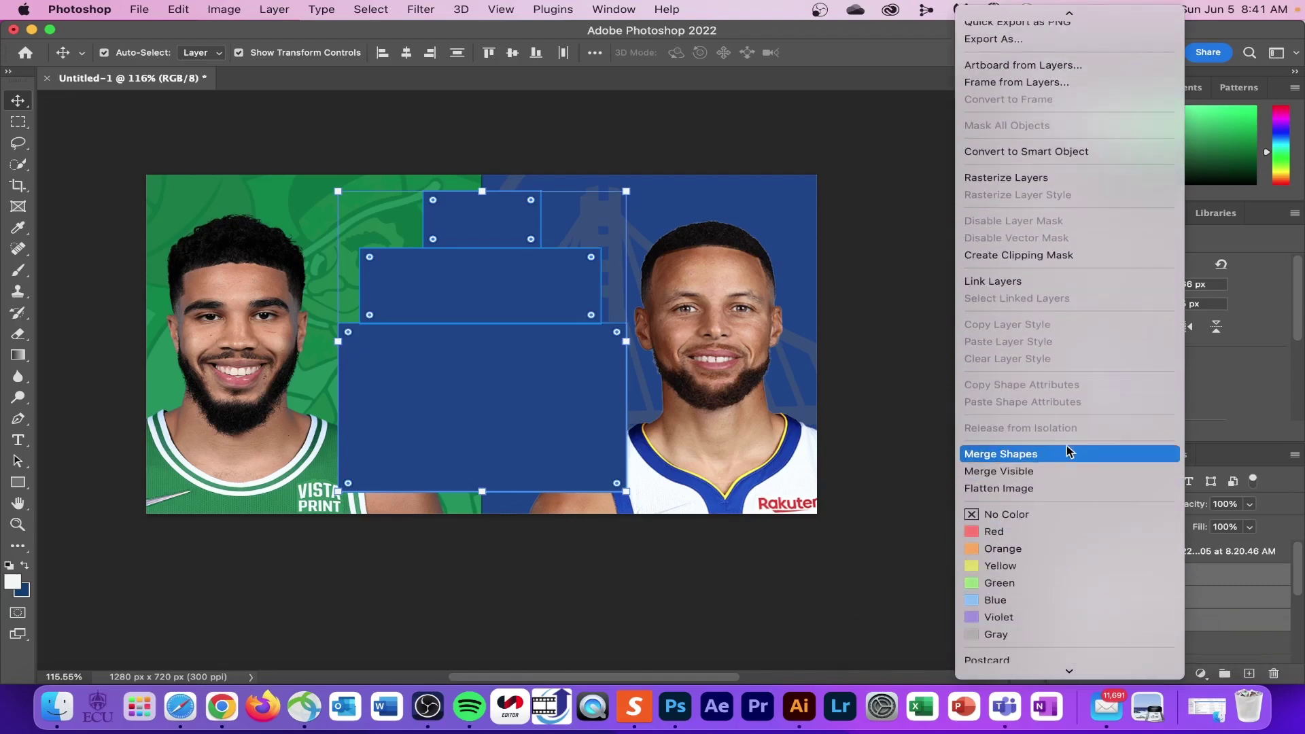
{"action": "left_click", "coordinate": [1069, 452]}
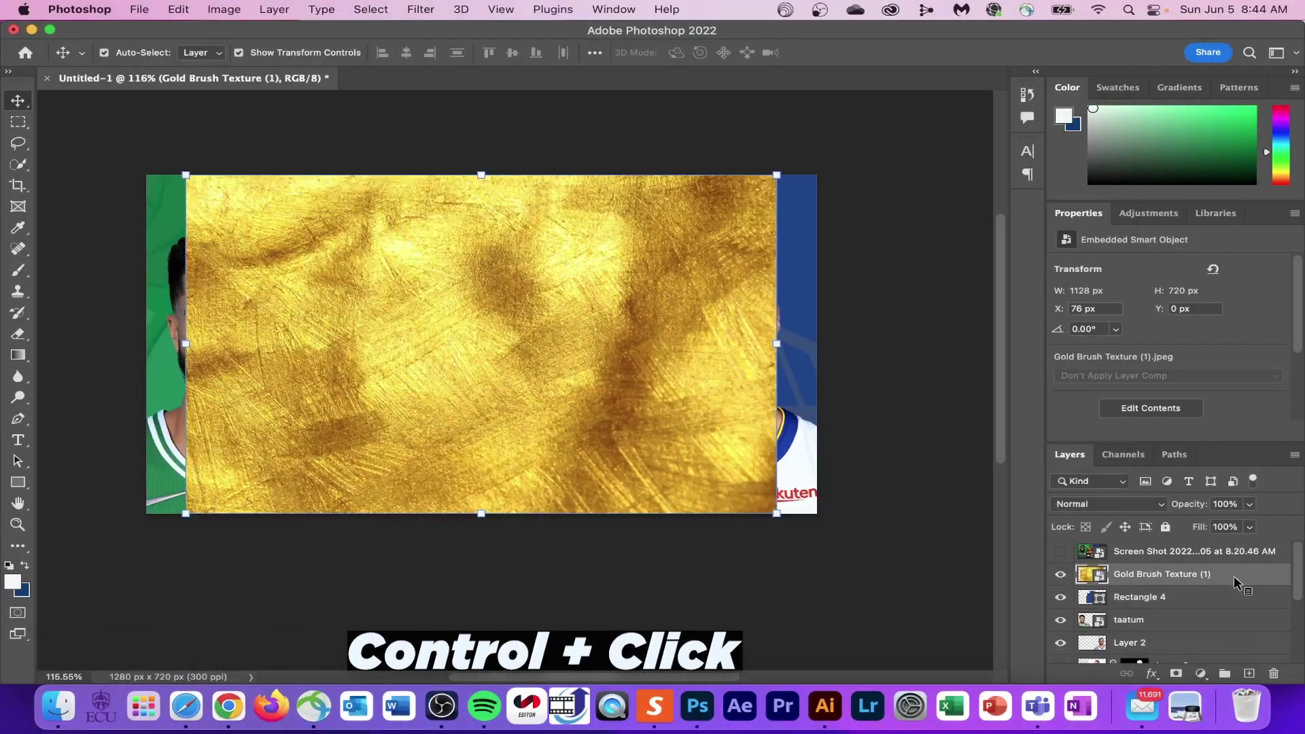
Clip the Gold Brush Texture (1) layer to the merged stepped shape with a clipping mask
{"action": "left_click", "coordinate": [1236, 583], "text": "ctrl"}
{"action": "mouse_move", "coordinate": [1050, 732]}
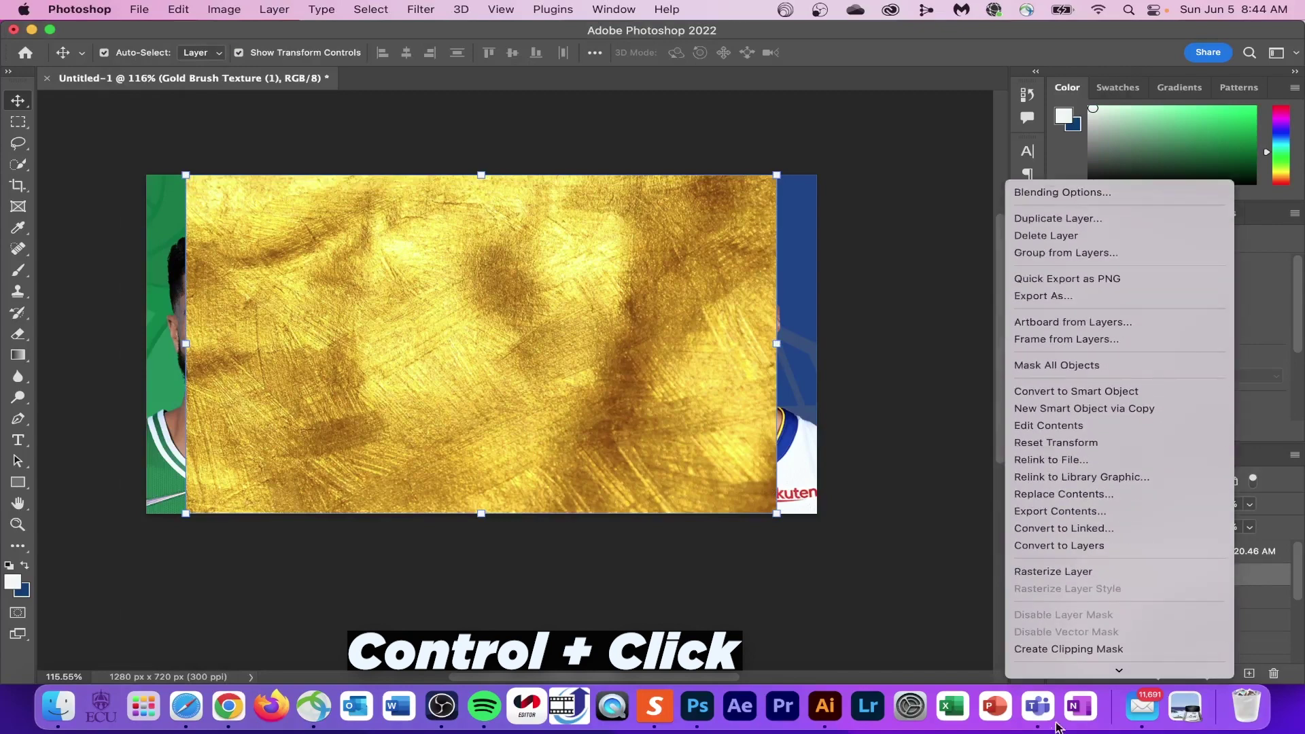
{"action": "scroll", "coordinate": [1119, 517], "scroll_direction": "down", "scroll_amount": 3}
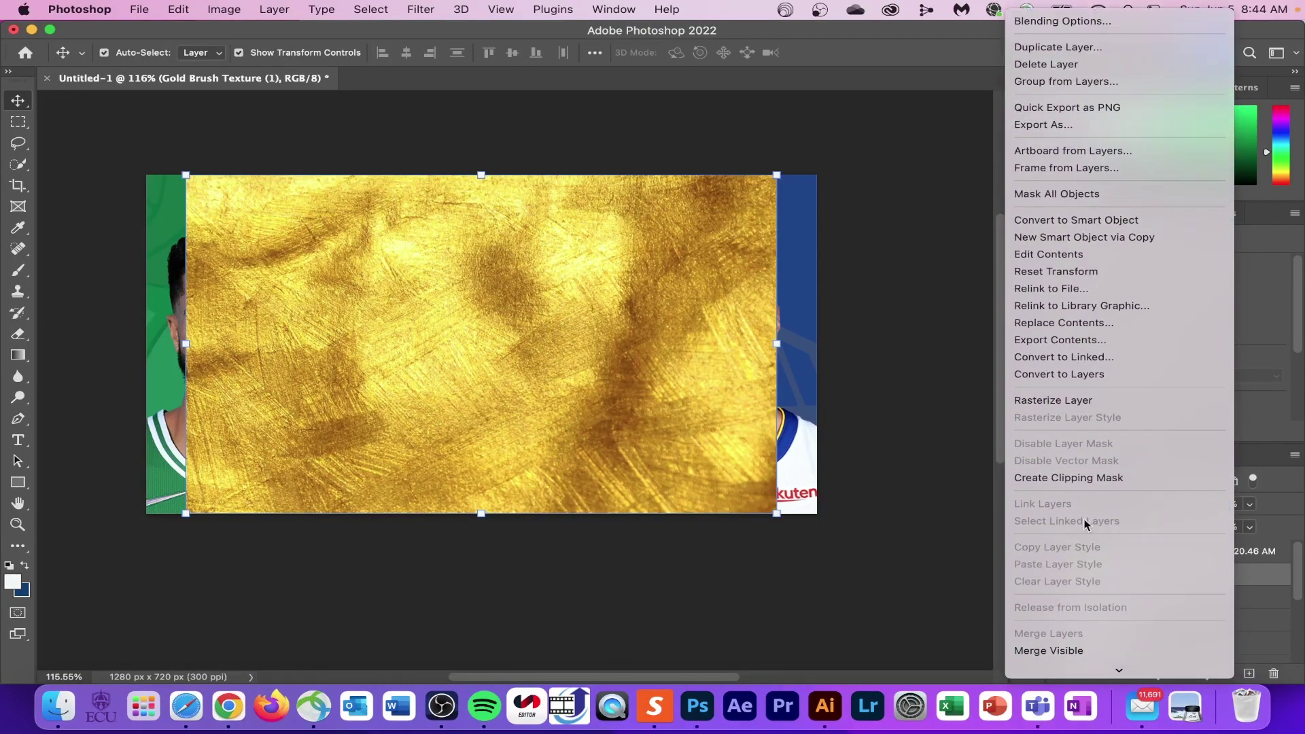
{"action": "left_click", "coordinate": [1083, 475]}
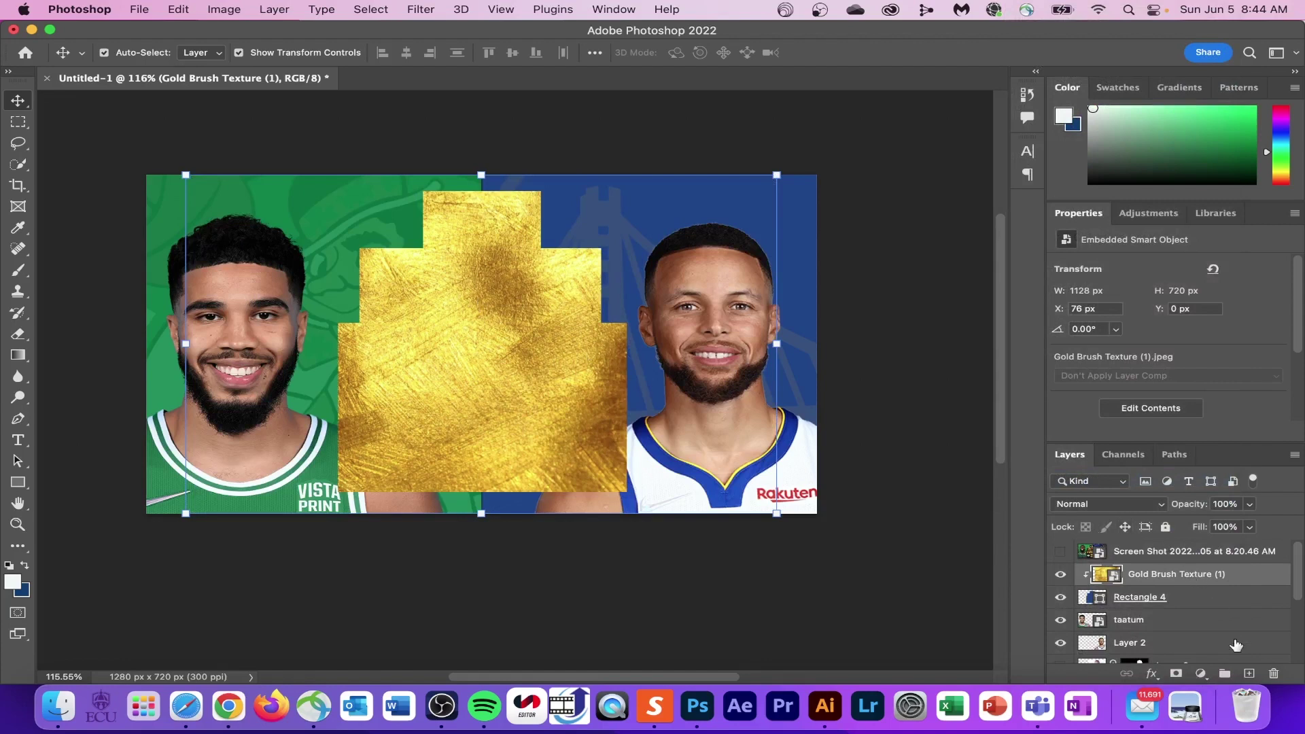
On a new layer, draw a rectangle about 215 x 111 px inside the gold shape's top tier, leaving a thin gold border
{"action": "left_click", "coordinate": [1249, 673]}
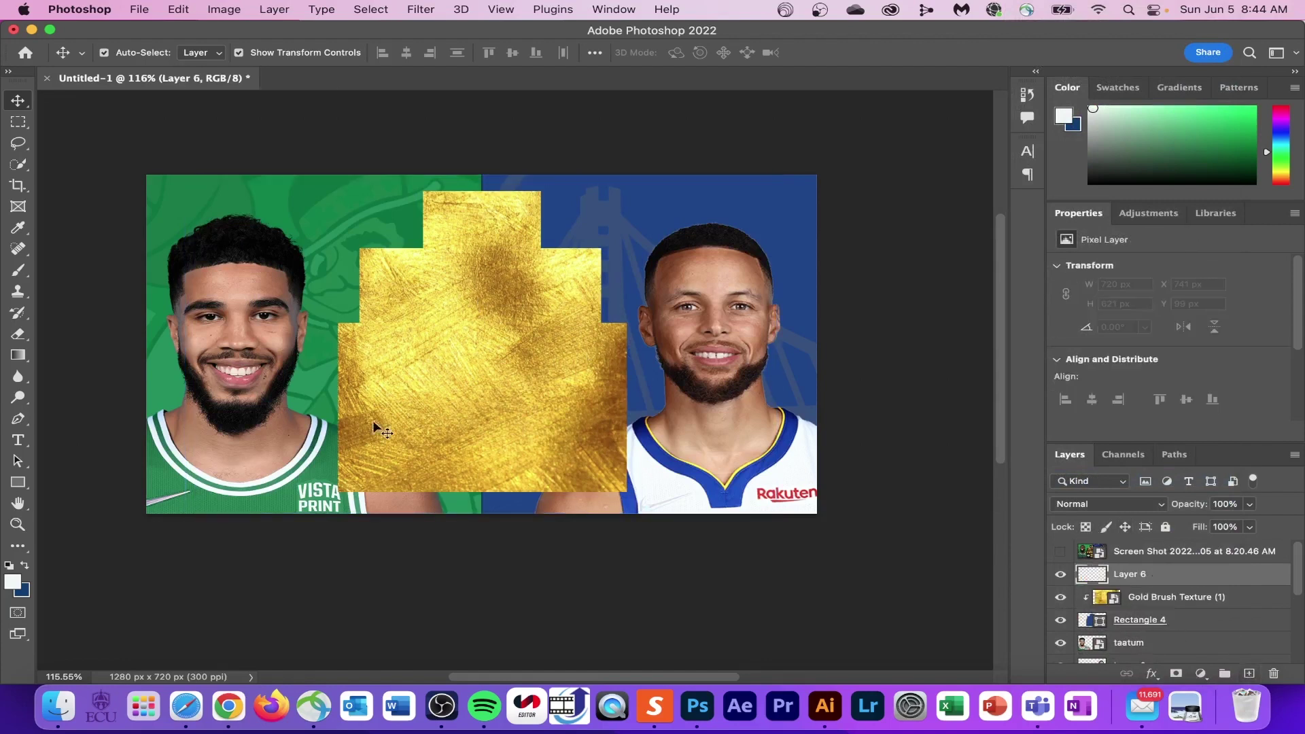
{"action": "left_click", "coordinate": [18, 481]}
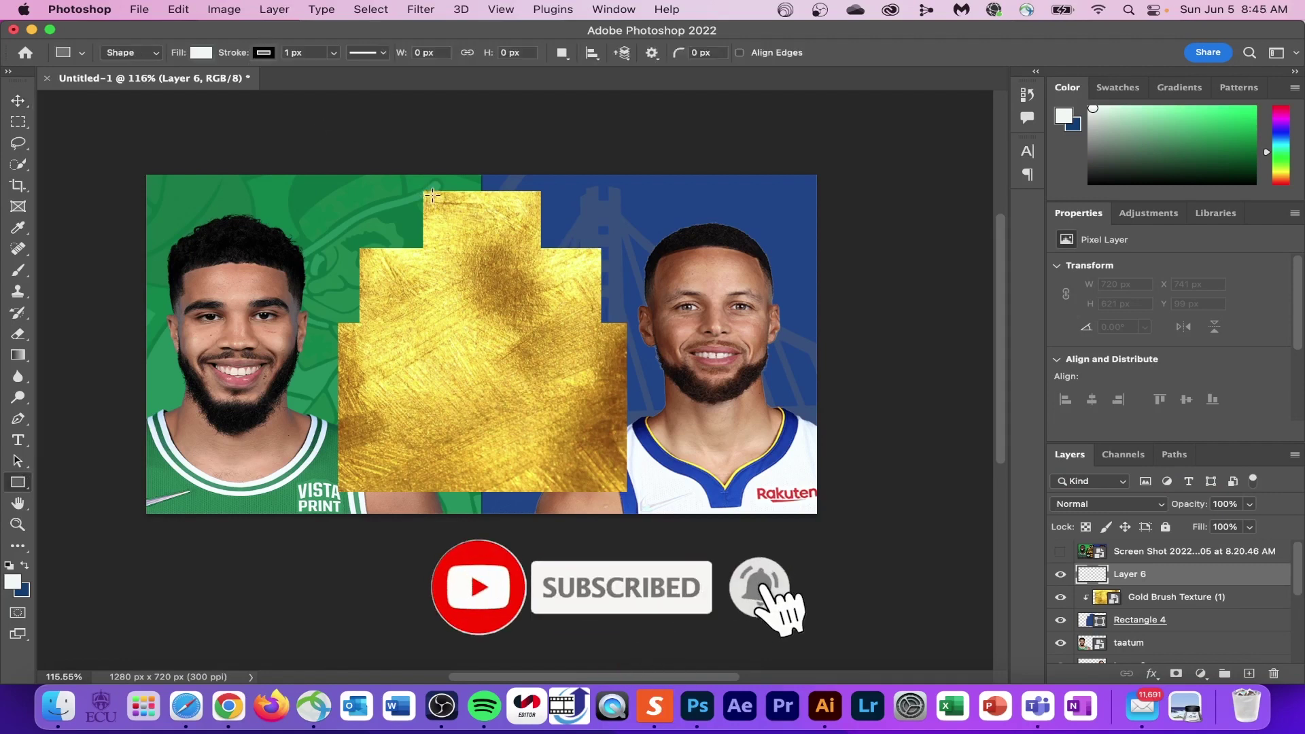
{"action": "left_click_drag", "start_coordinate": [431, 195], "coordinate": [513, 224]}
{"action": "left_click", "coordinate": [18, 101]}
{"action": "scroll", "coordinate": [533, 228], "scroll_direction": "up", "scroll_amount": 4}
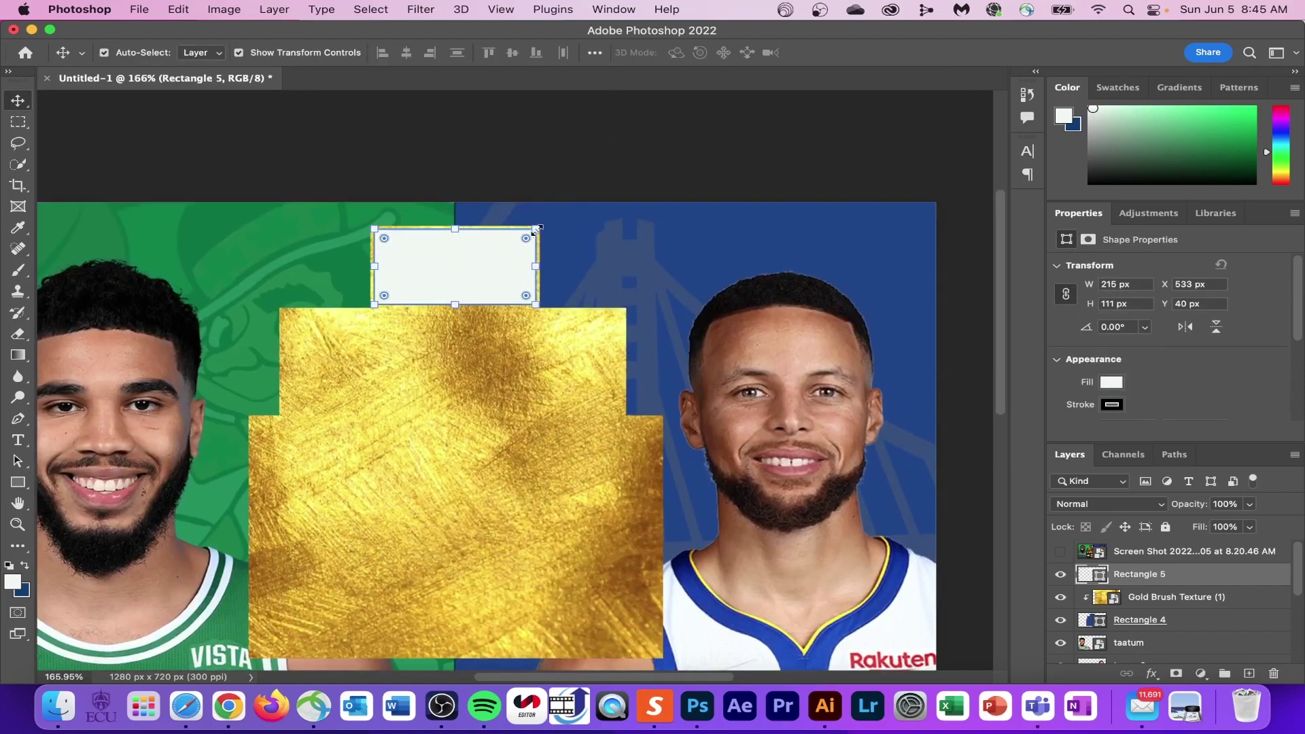
Set the fill of the rectangle in the gold shape's top tier to black
{"action": "key", "text": "u"}
{"action": "left_click", "coordinate": [200, 53]}
{"action": "left_click", "coordinate": [313, 84]}
{"action": "left_click", "coordinate": [662, 609]}
{"action": "key", "text": "Return"}
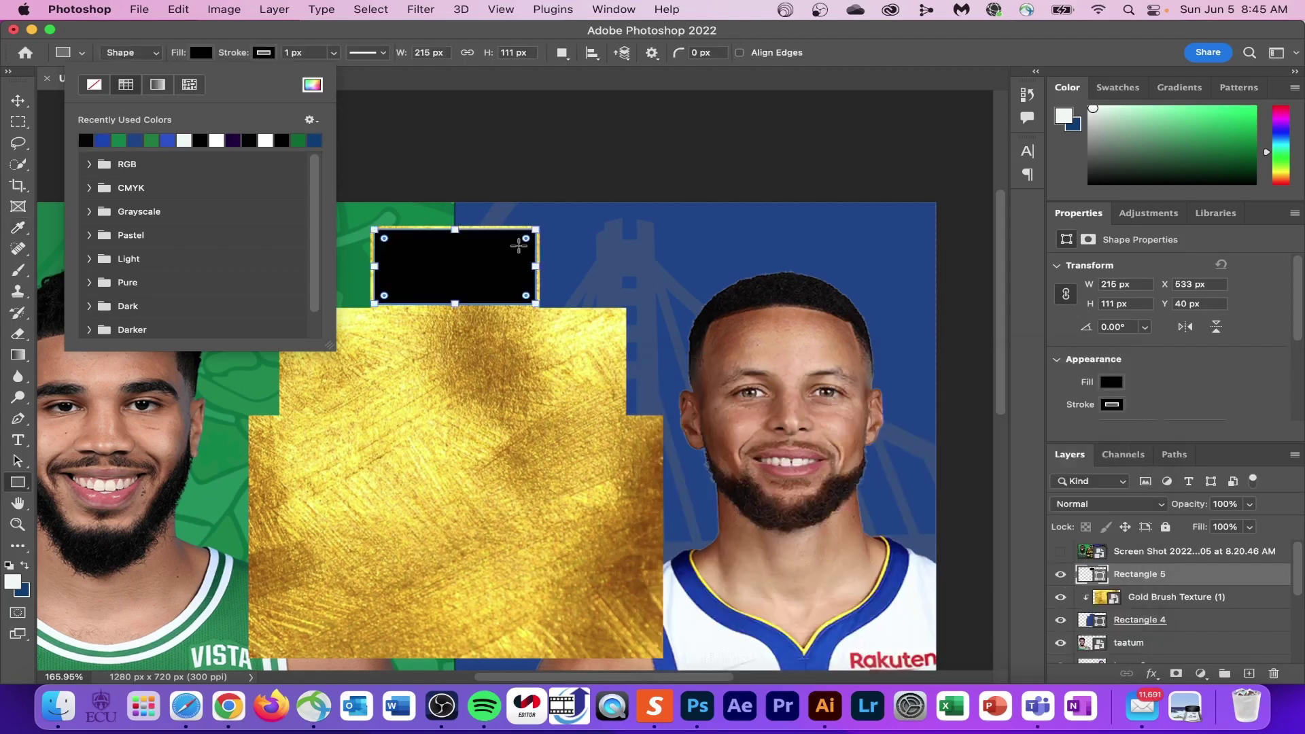
Draw a black rectangle about 540 px wide over the gold tier below the second one, and select Rectangle 7
{"action": "left_click_drag", "start_coordinate": [171, 177], "coordinate": [957, 502]}
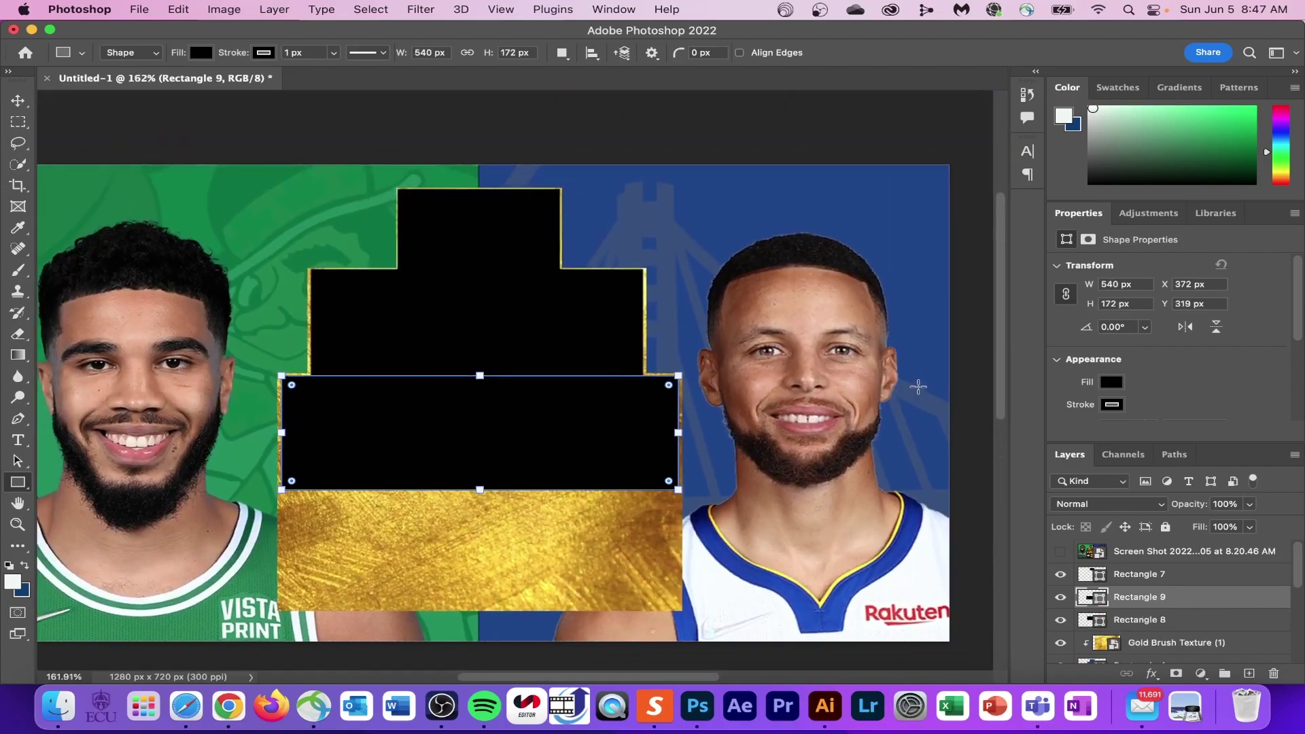
{"action": "left_click", "coordinate": [1155, 575]}
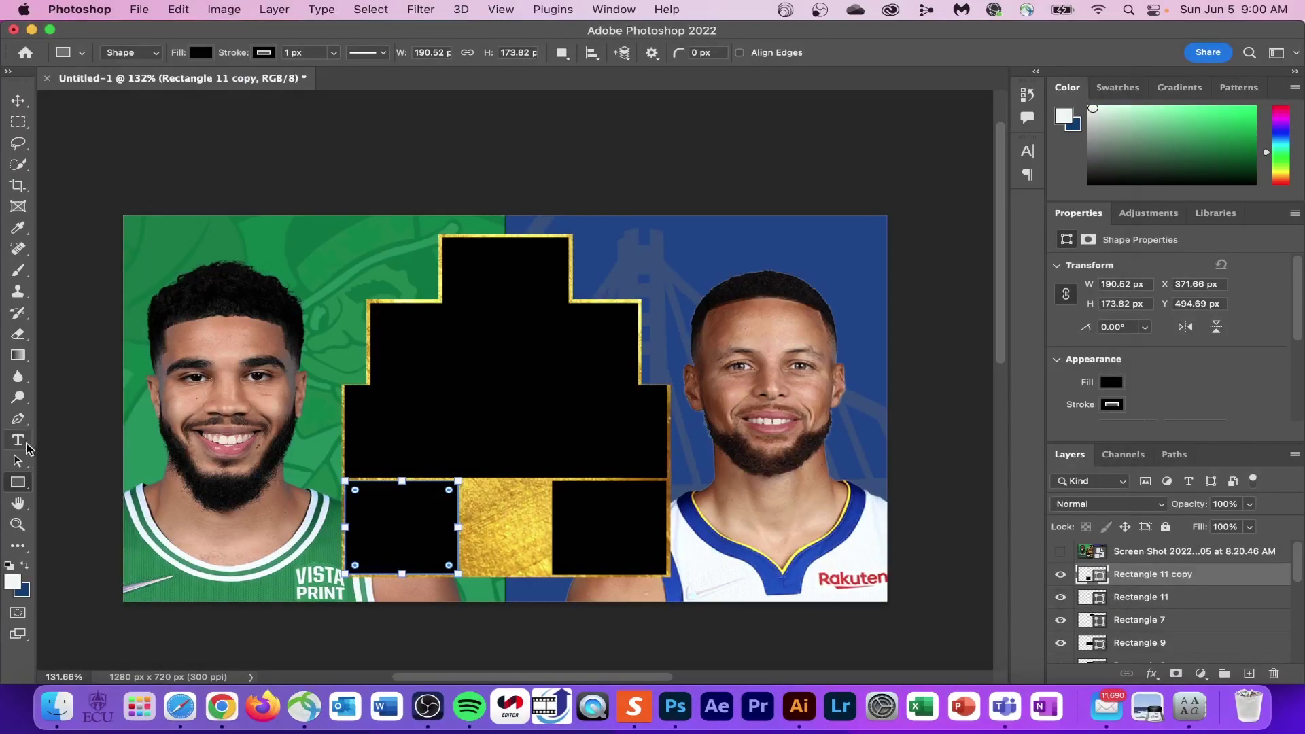
Add a white Tungsten Compressed Bold placeholder text in the second tier and scale it up to about 30 pt
{"action": "left_click", "coordinate": [26, 444]}
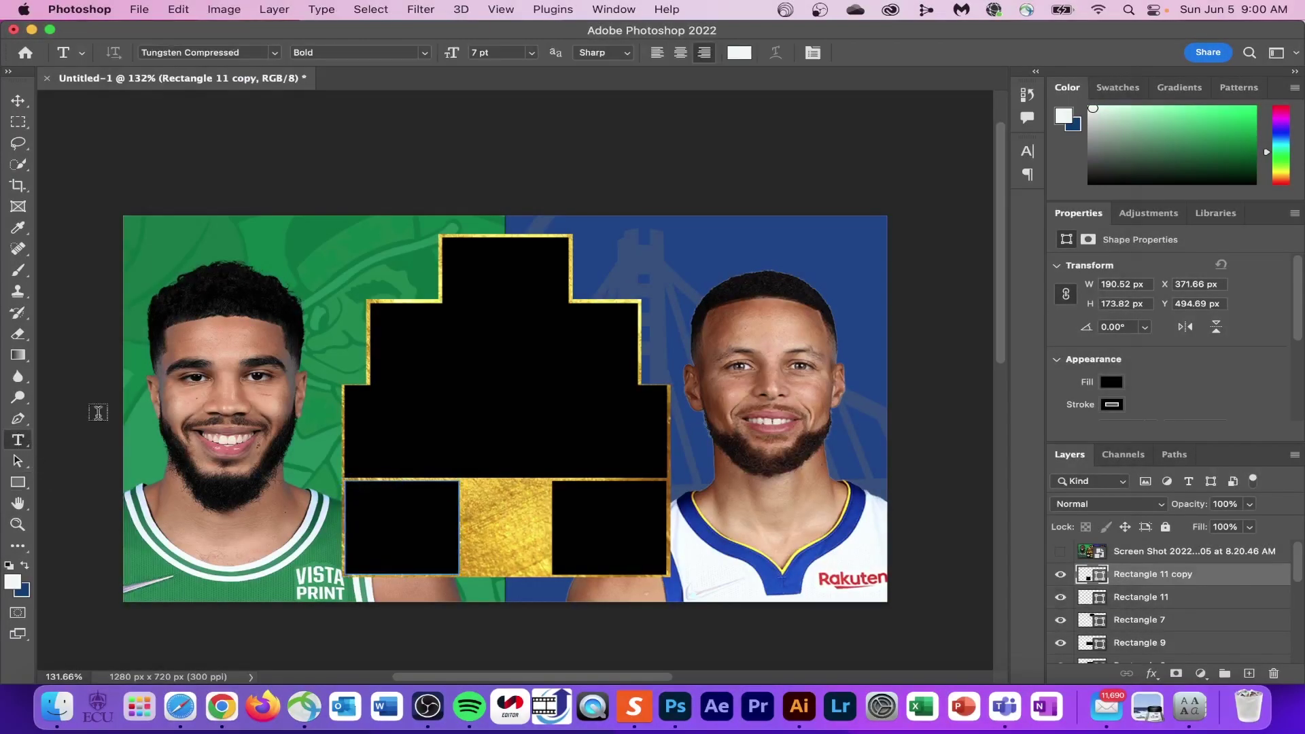
{"action": "left_click", "coordinate": [470, 349]}
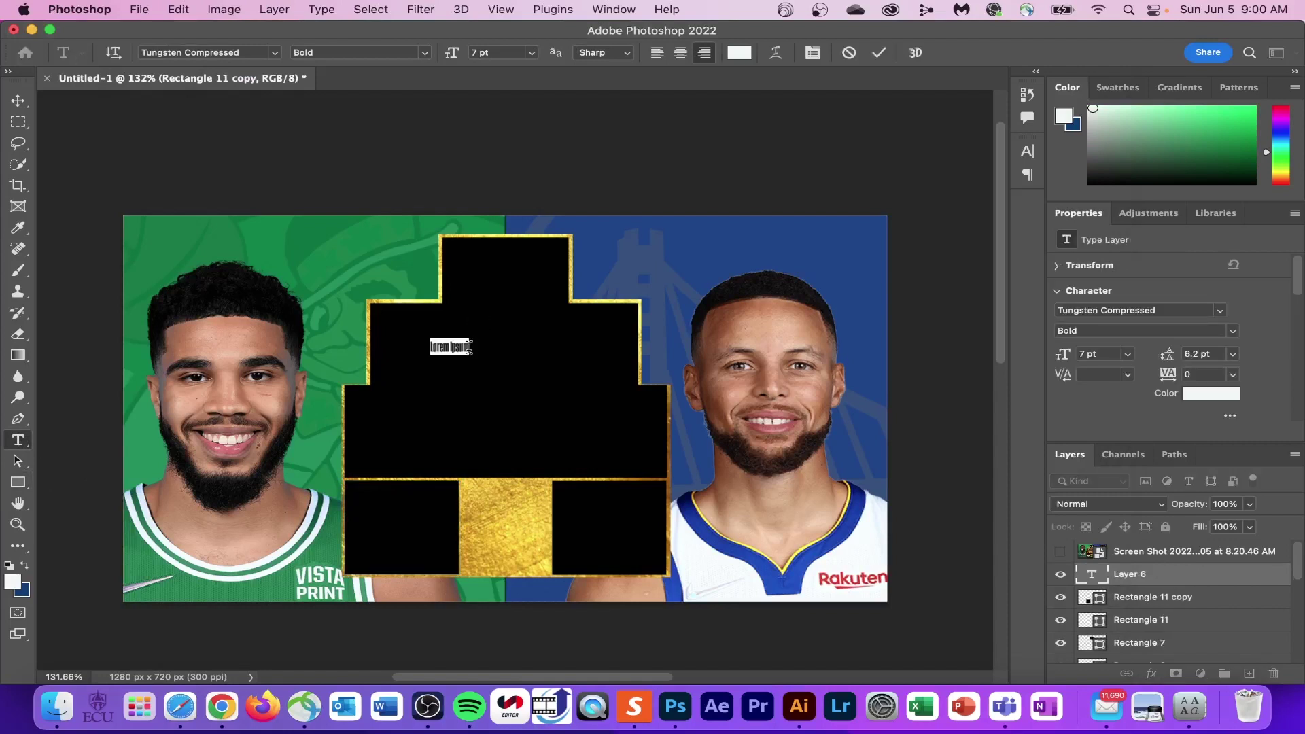
{"action": "left_click", "coordinate": [18, 101]}
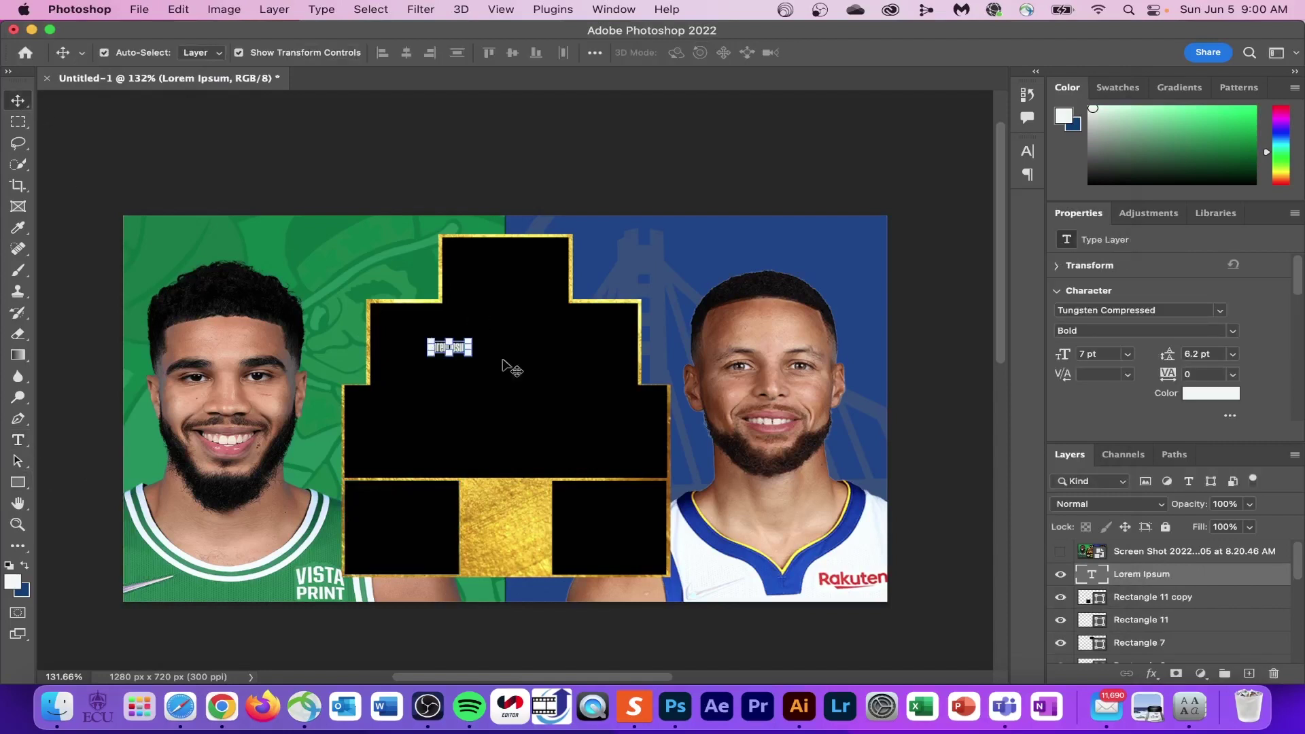
{"action": "left_click_drag", "start_coordinate": [468, 340], "coordinate": [545, 334]}
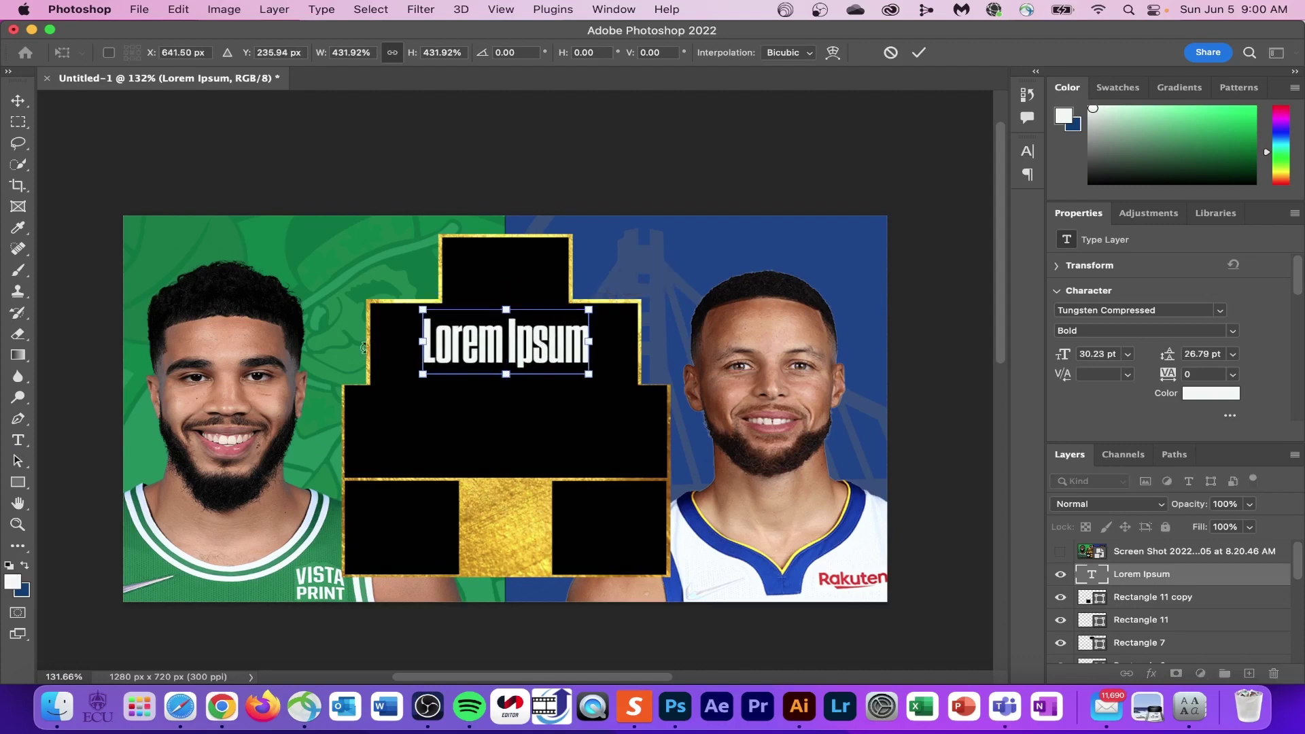
Replace the placeholder text in the second tier with FULL GAME
{"action": "left_click", "coordinate": [18, 440]}
{"action": "left_click_drag", "start_coordinate": [425, 337], "coordinate": [707, 348]}
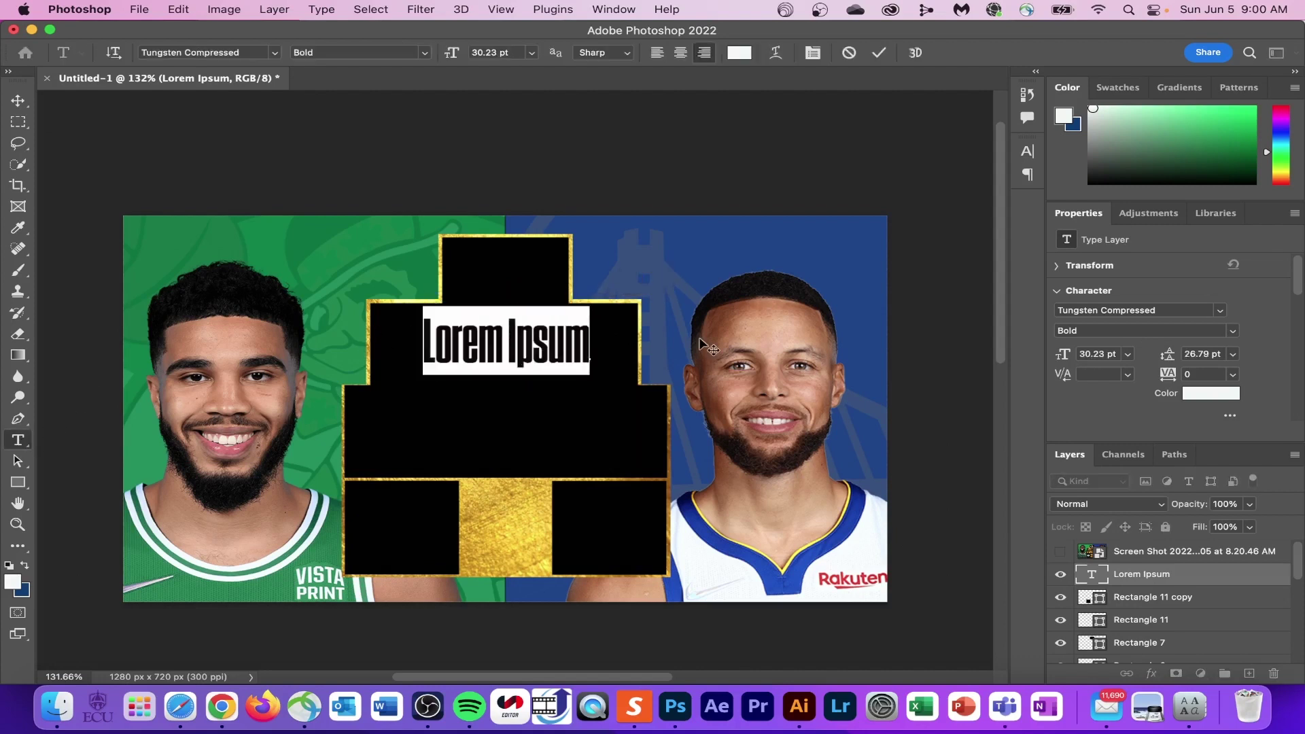
{"action": "type", "text": "RULL GAME"}
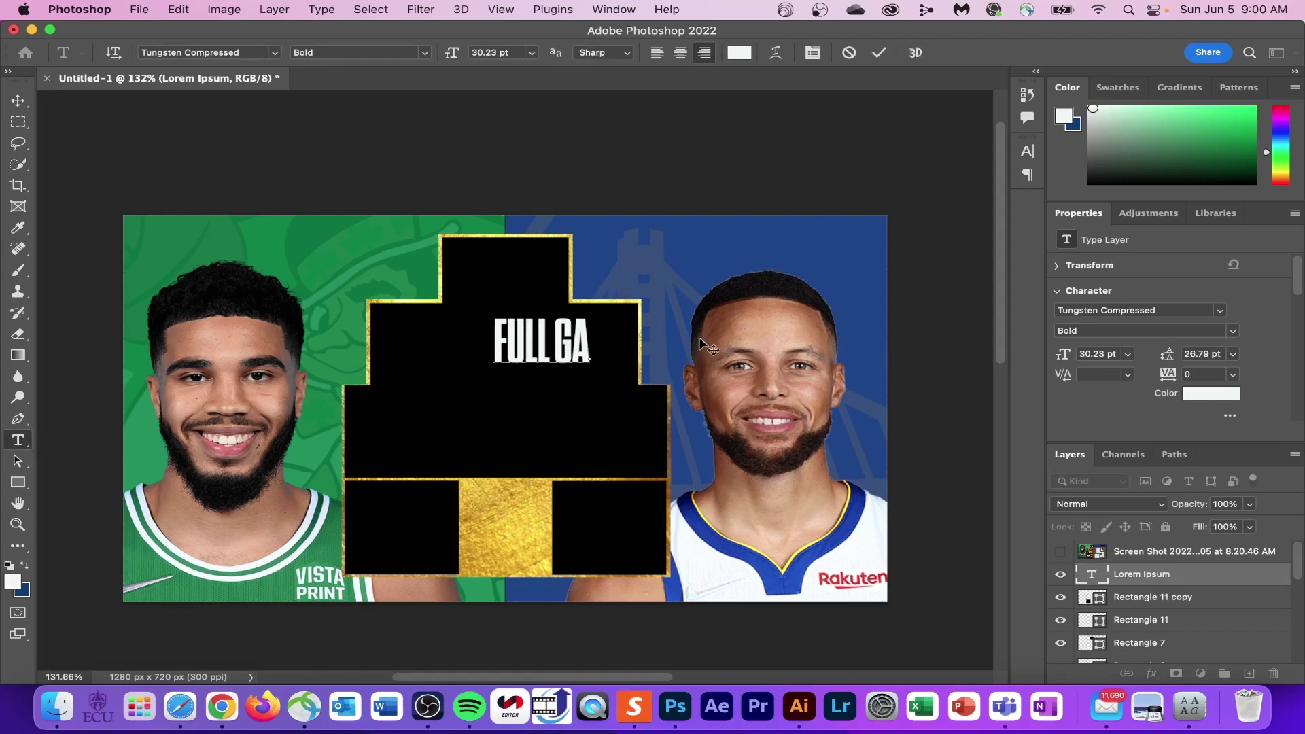
Enlarge the FULL GAME text to about 41.6 pt and centre it horizontally in the second tier
{"action": "left_click", "coordinate": [17, 109]}
{"action": "scroll", "coordinate": [443, 390], "scroll_direction": "up", "scroll_amount": 3}
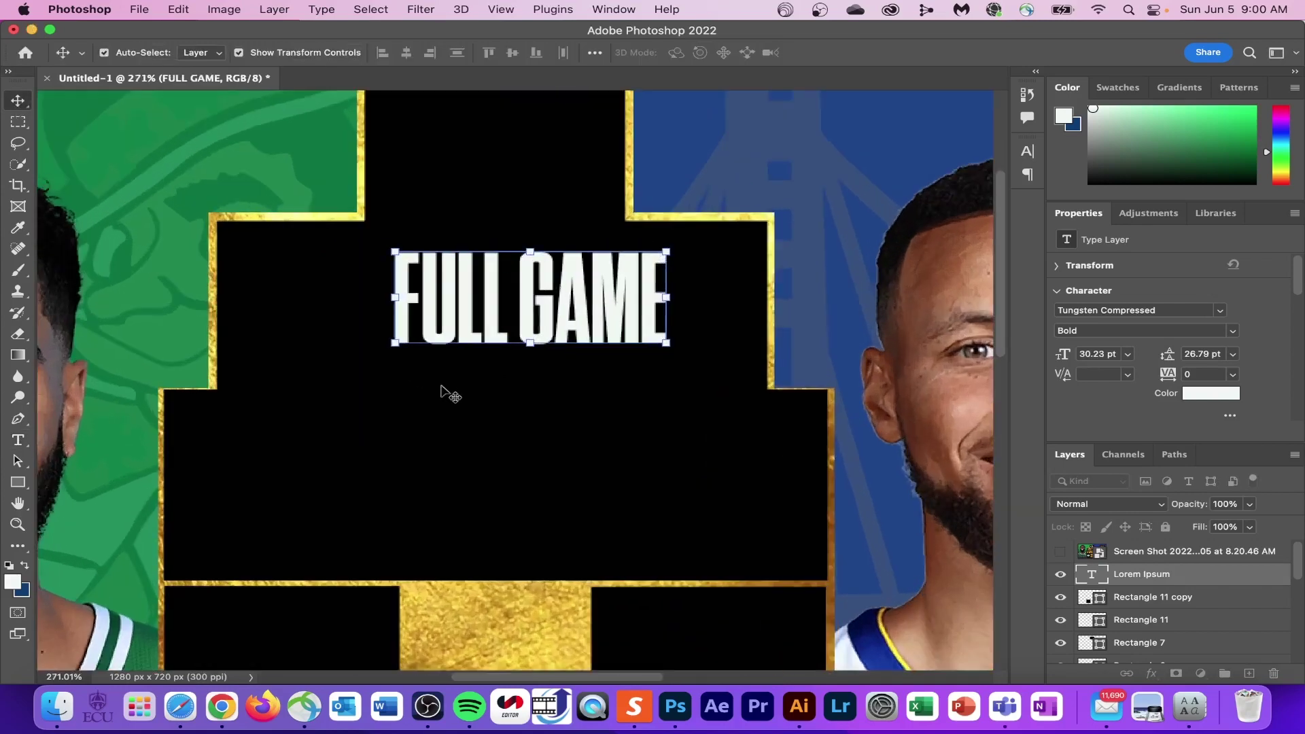
{"action": "key", "text": "super+t"}
{"action": "left_click_drag", "start_coordinate": [620, 251], "coordinate": [720, 204]}
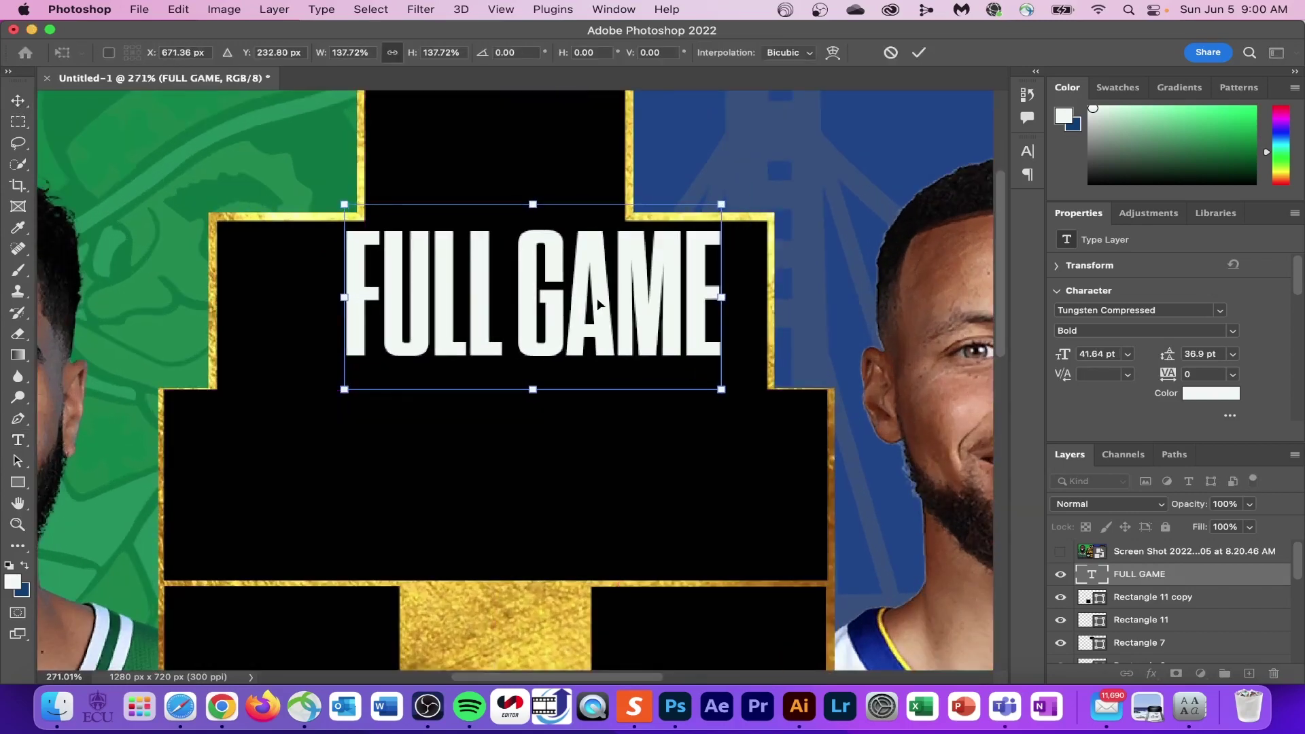
{"action": "left_click_drag", "start_coordinate": [597, 297], "coordinate": [557, 307]}
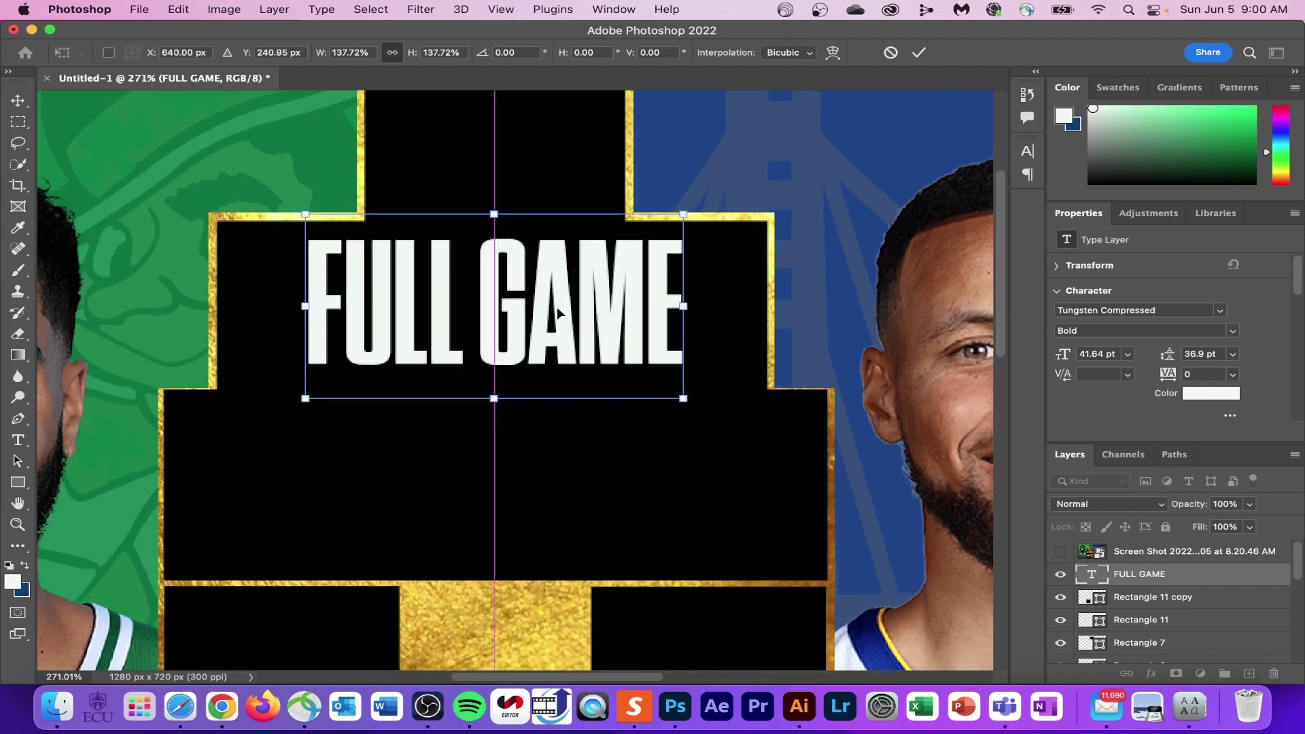
{"action": "key", "text": "Return"}
Skew the FULL GAME text slightly so its upper edge leans to the right
{"action": "key", "text": "t"}
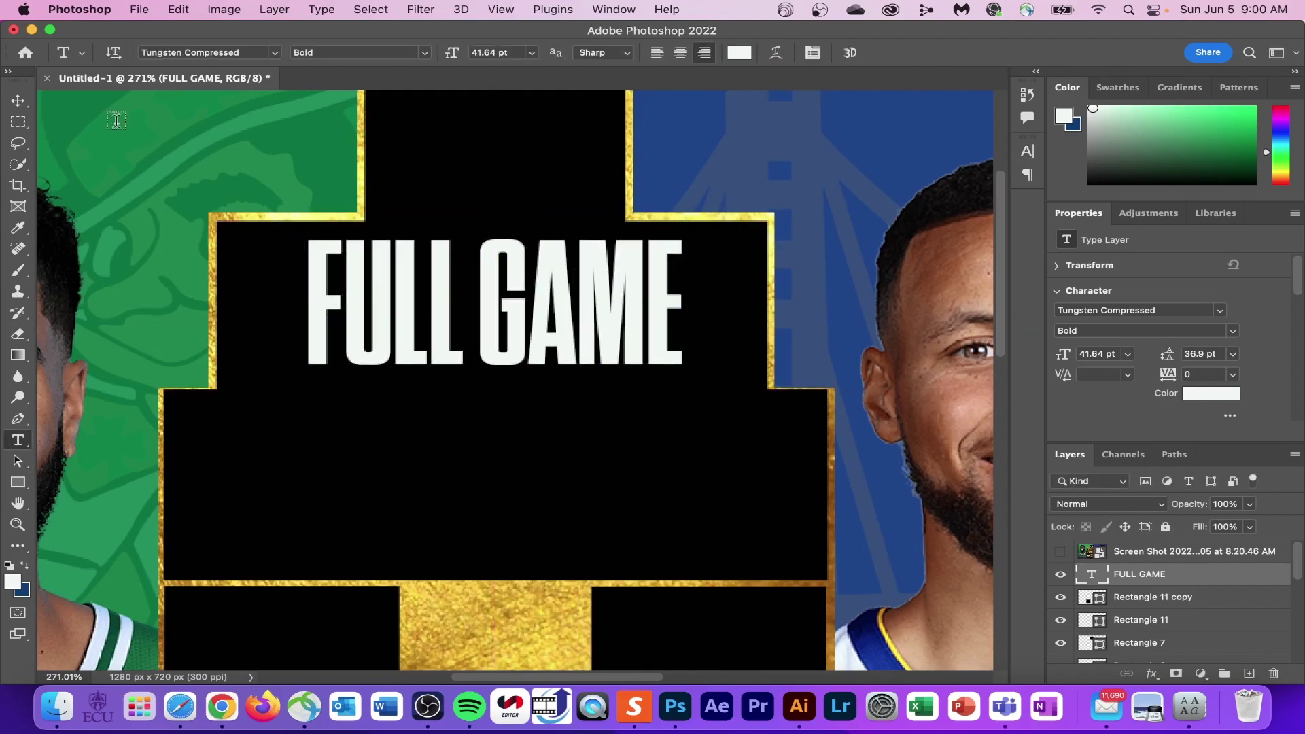
{"action": "left_click", "coordinate": [19, 104]}
{"action": "left_click", "coordinate": [675, 235]}
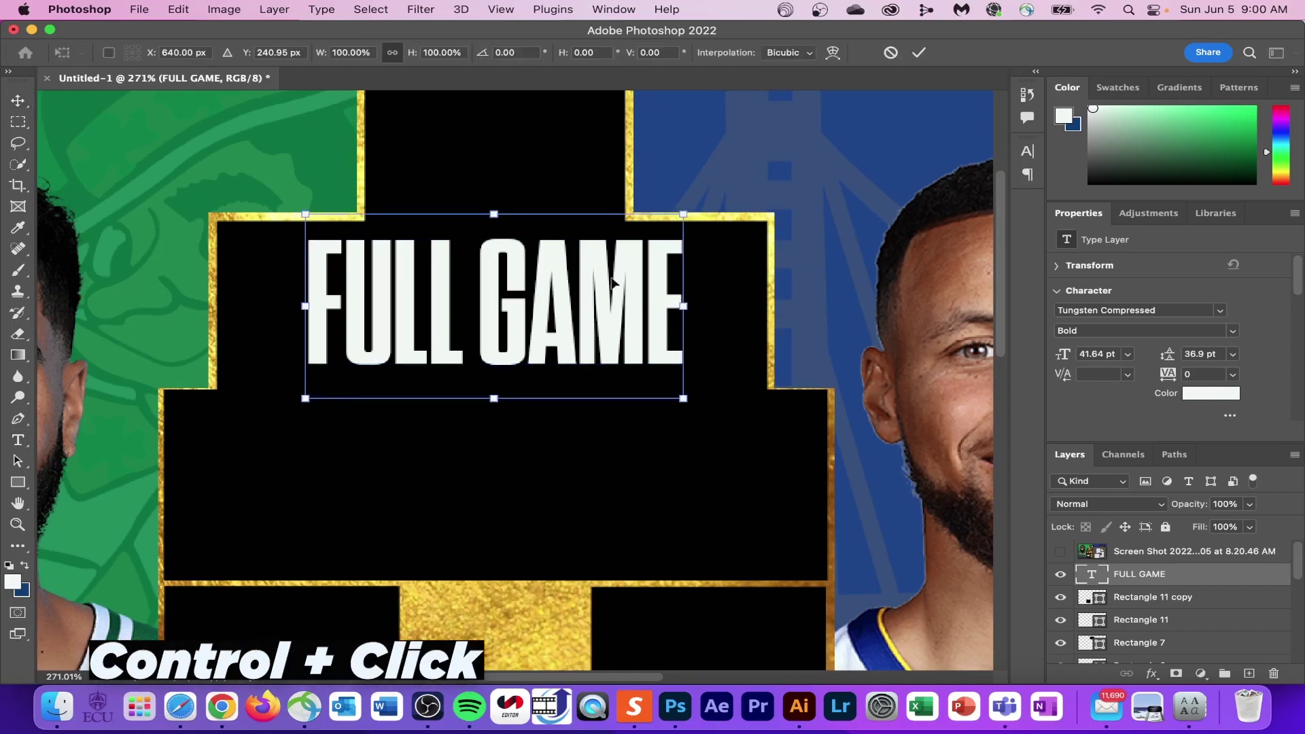
{"action": "right_click", "coordinate": [597, 280]}
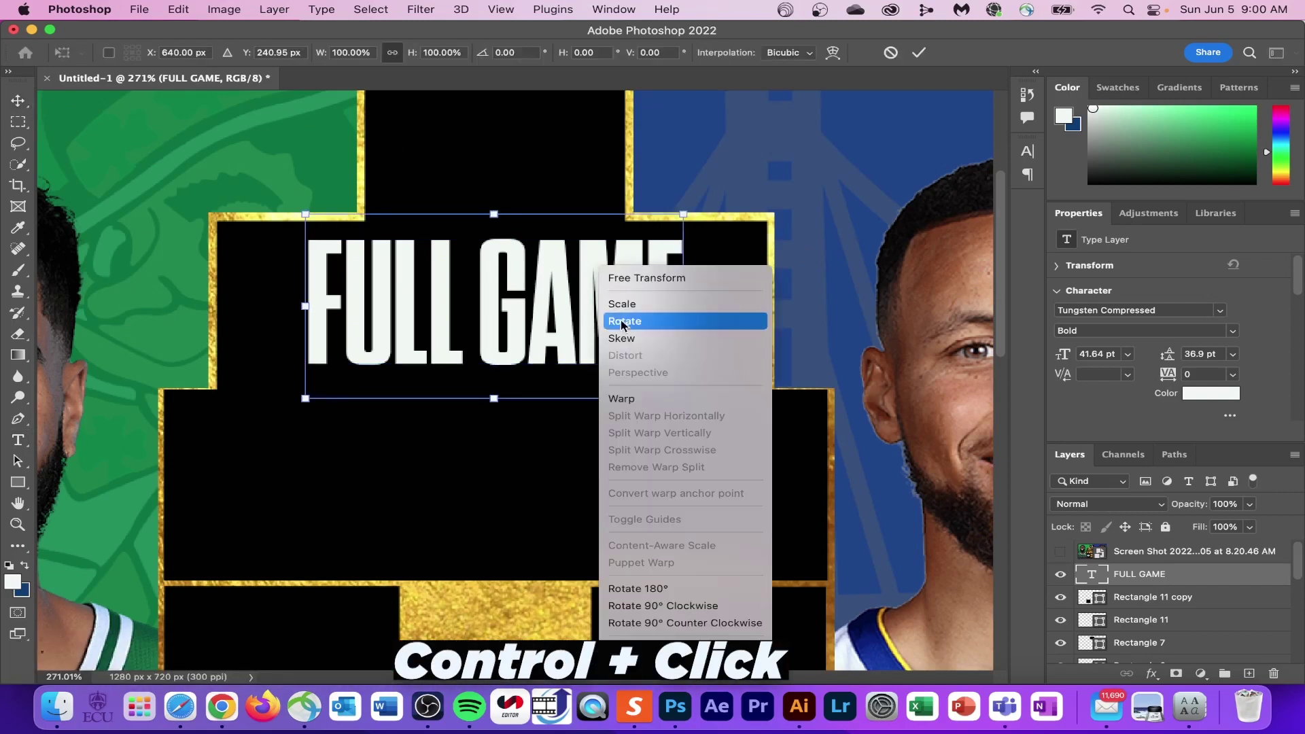
{"action": "left_click", "coordinate": [632, 337]}
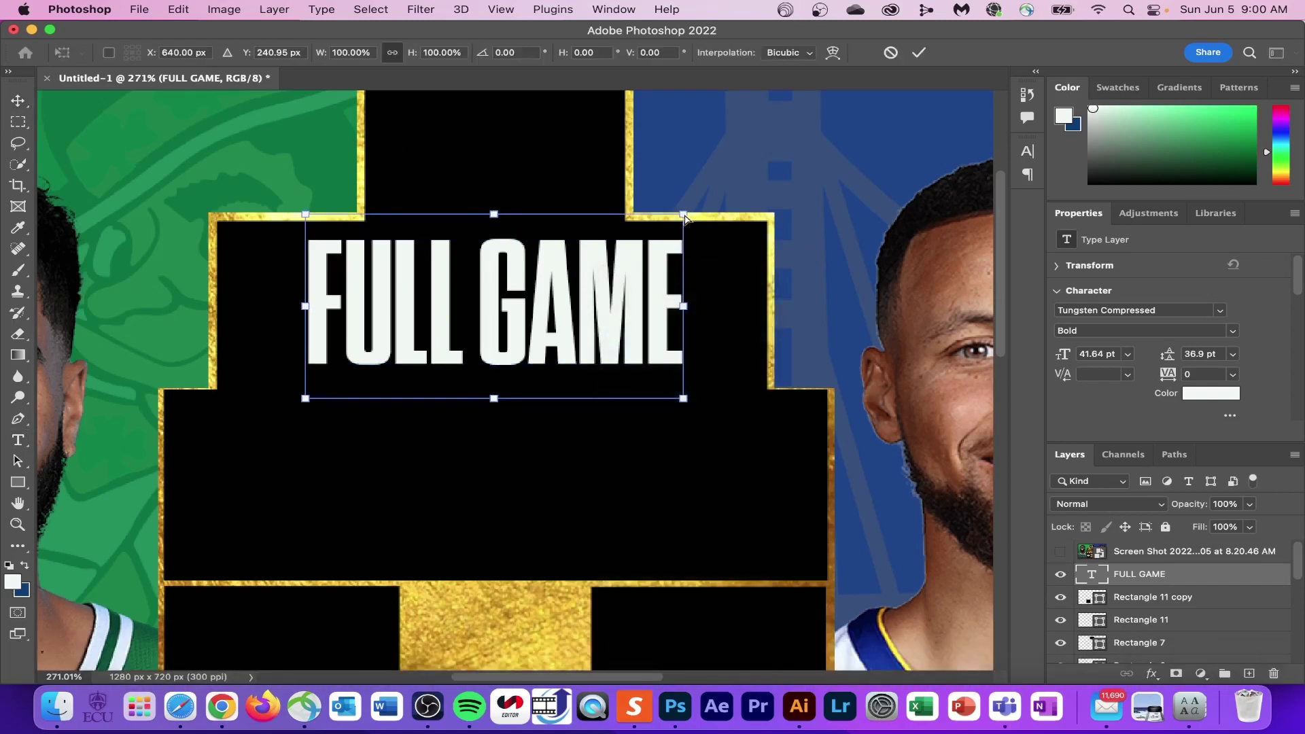
{"action": "left_click_drag", "start_coordinate": [685, 215], "coordinate": [702, 218]}
{"action": "key", "text": "Return"}
Duplicate the FULL GAME text layer and move the copy straight down into the third black tier
{"action": "key", "text": "super+j"}
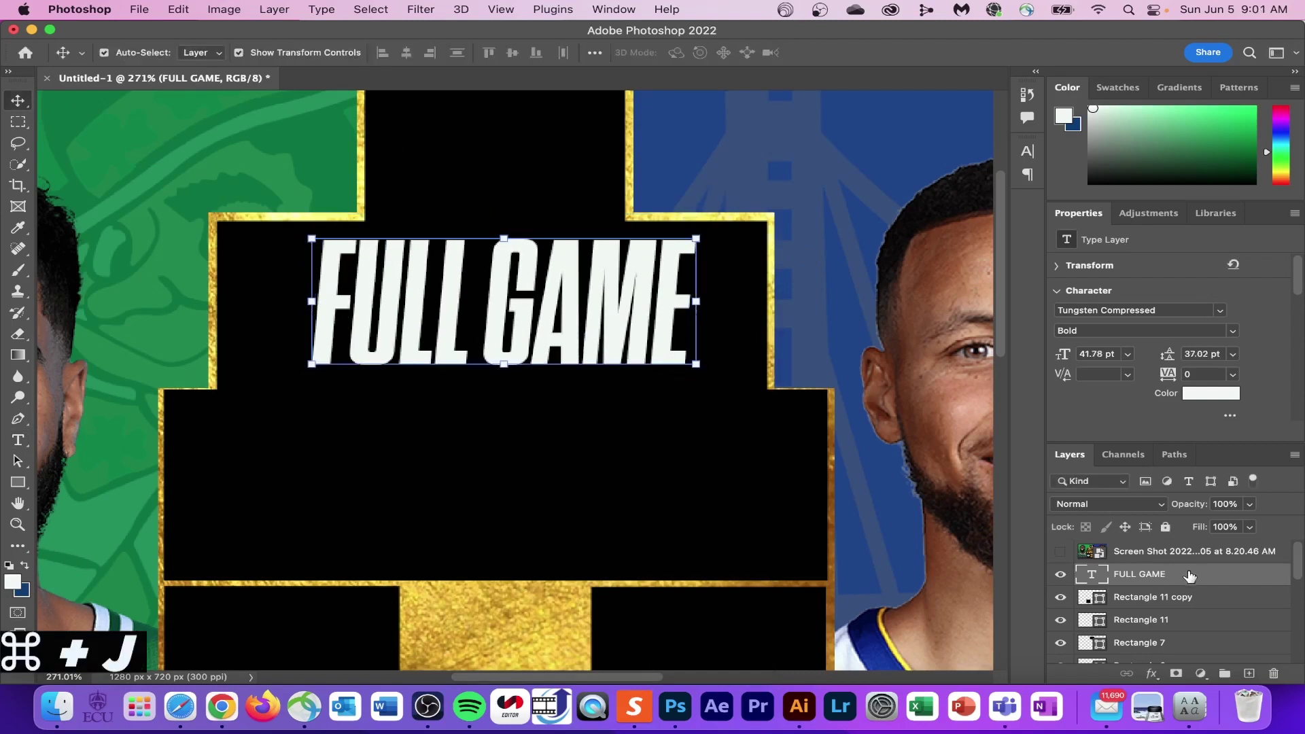
{"action": "left_click", "coordinate": [696, 239]}
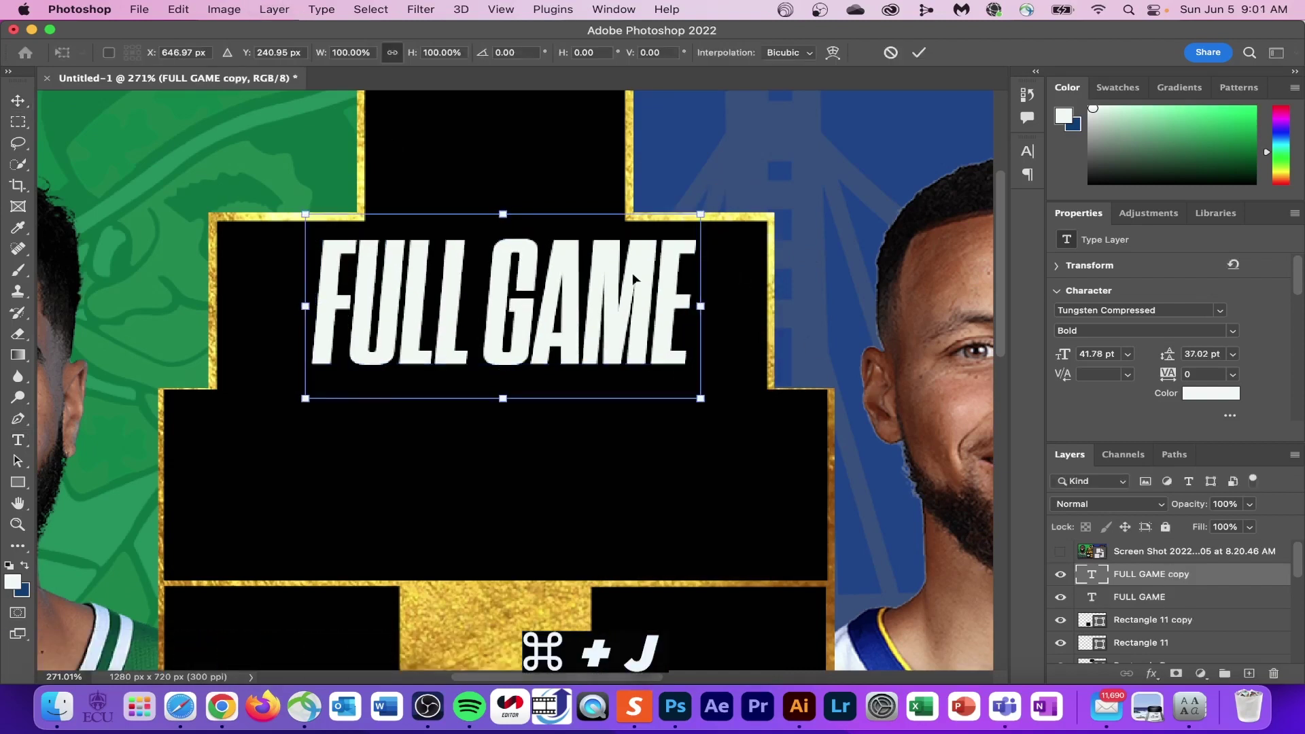
{"action": "left_click_drag", "start_coordinate": [607, 320], "coordinate": [607, 464]}
Change the wording of the duplicated text in the third tier to HIGHLIGHTS
{"action": "left_click", "coordinate": [21, 441]}
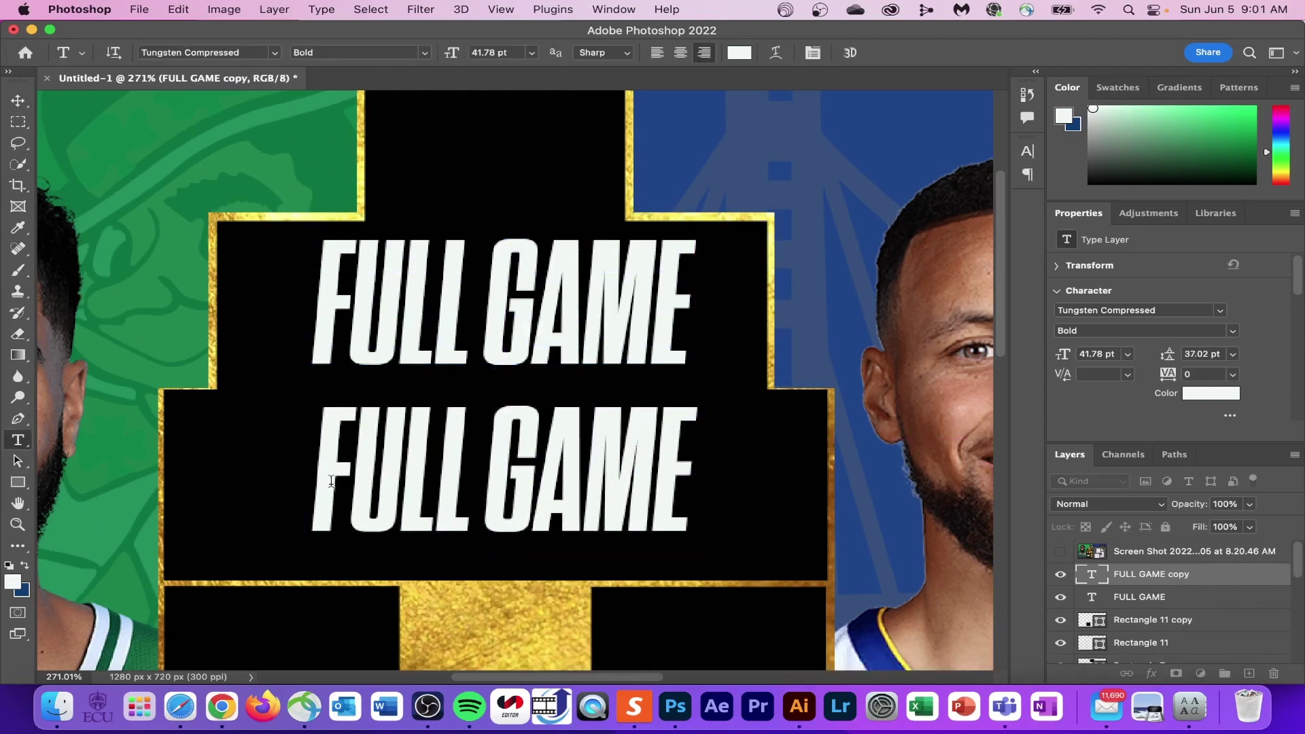
{"action": "left_click_drag", "start_coordinate": [322, 476], "coordinate": [904, 489]}
{"action": "type", "text": "HIGHLIGHTS"}
Scale the FULL GAME and HIGHLIGHTS texts up together by about 122% and move them back over the black tiers
{"action": "left_click", "coordinate": [18, 100]}
{"action": "left_click", "coordinate": [1183, 597], "text": "shift"}
{"action": "left_click_drag", "start_coordinate": [697, 239], "coordinate": [791, 175]}
{"action": "left_click_drag", "start_coordinate": [663, 235], "coordinate": [619, 274]}
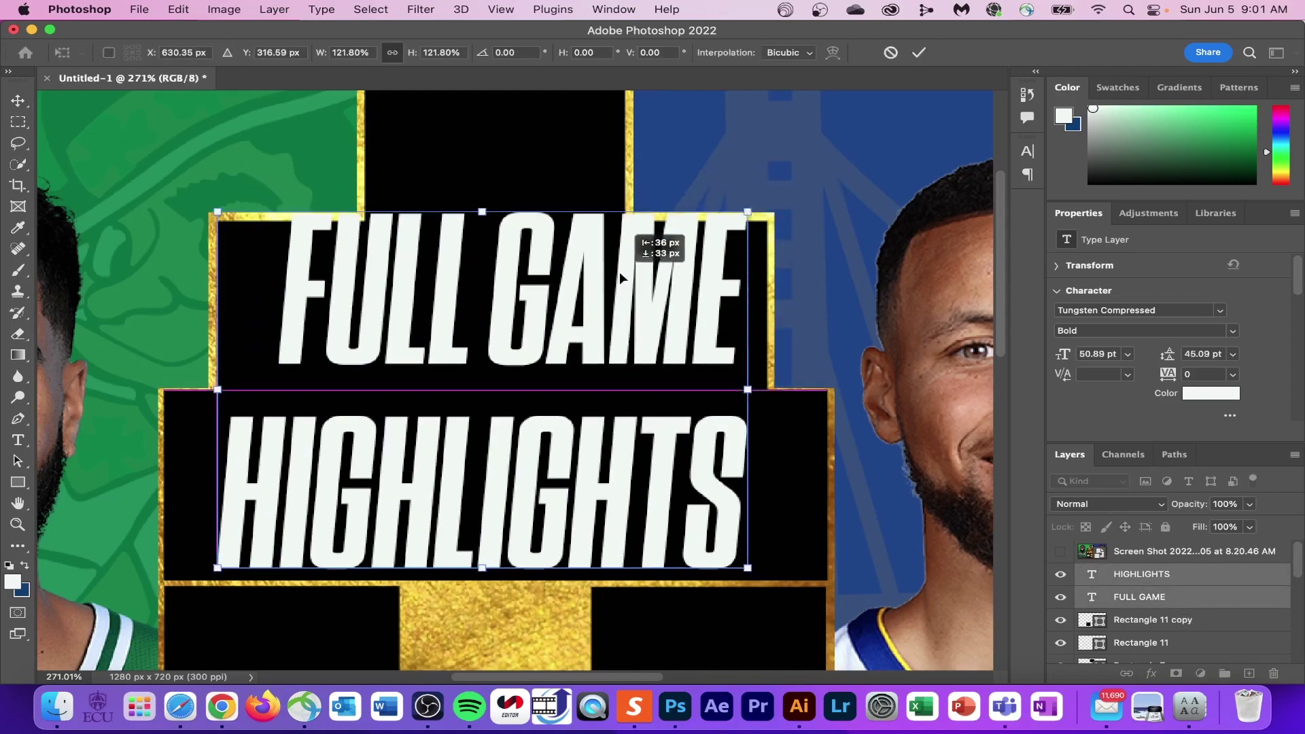
Centre HIGHLIGHTS in the third tier and FULL GAME in the second tier, bringing the two lines closer together
{"action": "left_click", "coordinate": [1141, 575]}
{"action": "left_click_drag", "start_coordinate": [707, 422], "coordinate": [721, 417]}
{"action": "left_click", "coordinate": [1133, 598]}
{"action": "left_click_drag", "start_coordinate": [572, 271], "coordinate": [554, 290]}
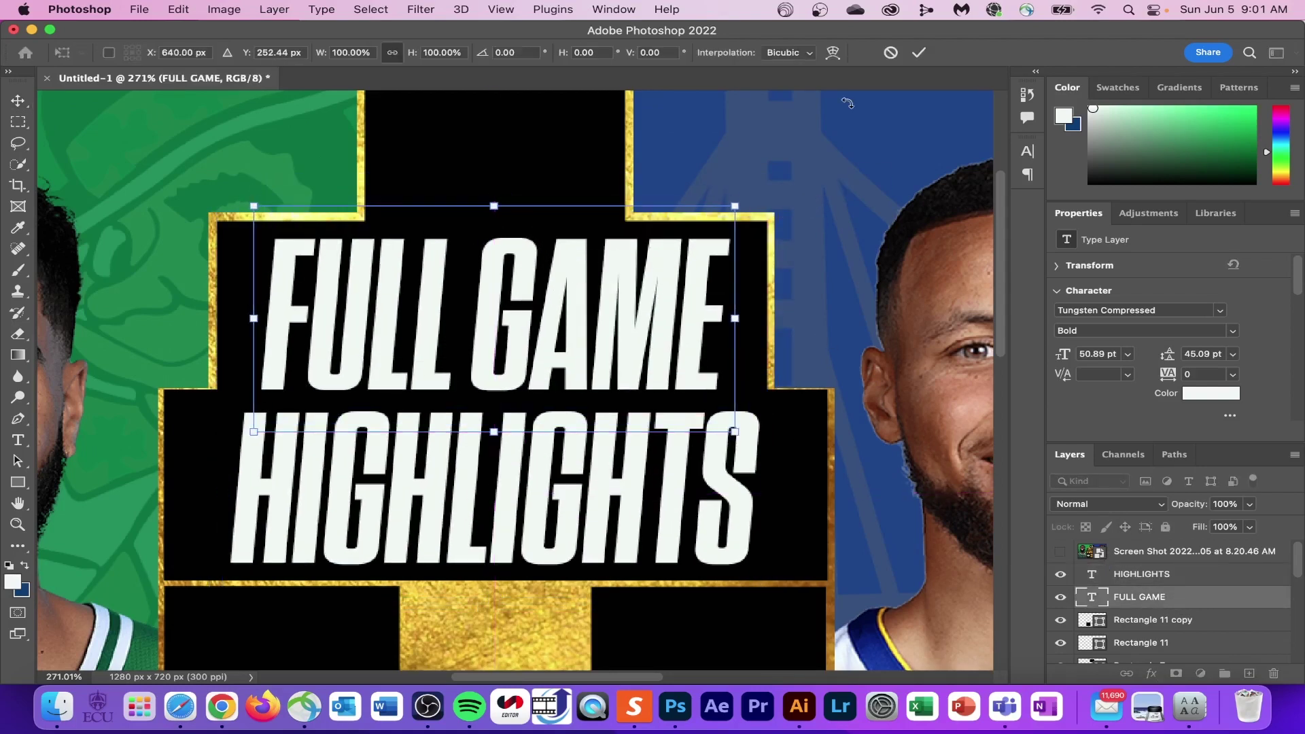
{"action": "left_click", "coordinate": [930, 52]}
{"action": "scroll", "coordinate": [626, 284], "scroll_direction": "down", "scroll_amount": 6}
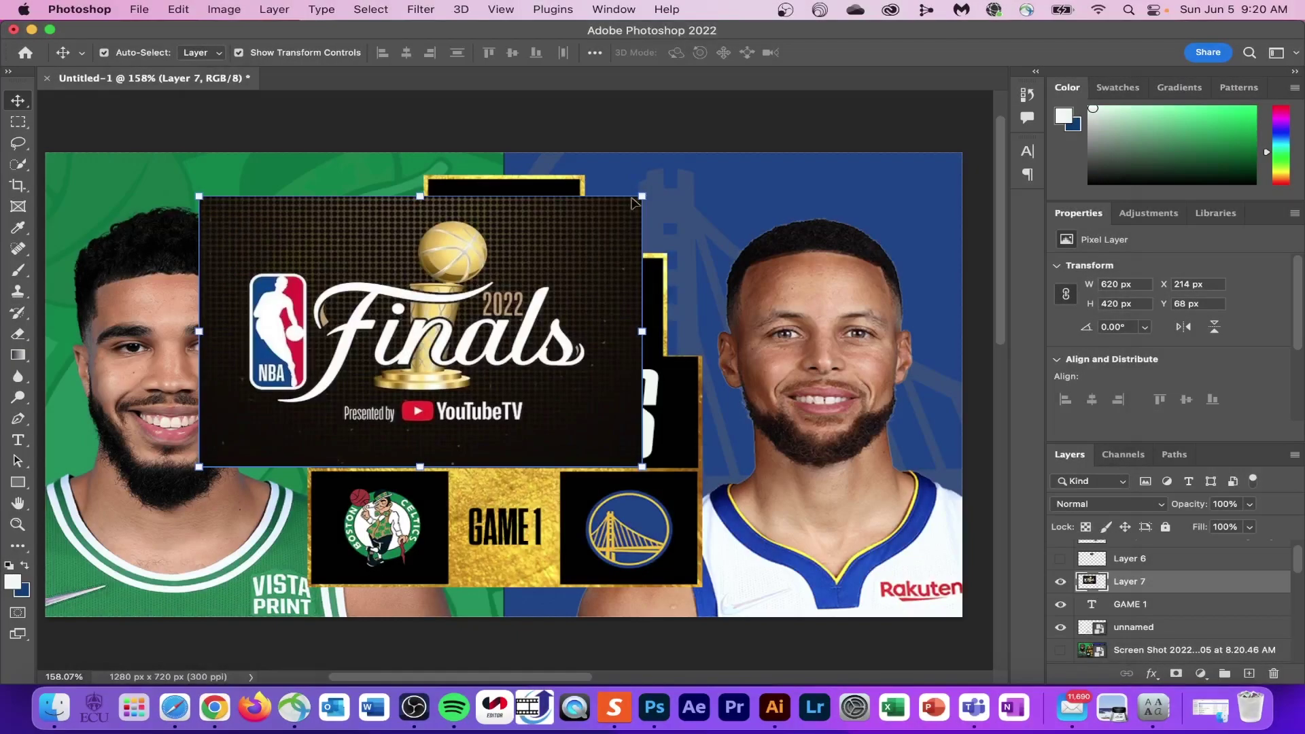
Scale the 2022 Finals logo image up to about 112.8% and position it over the centre title block
{"action": "key", "text": "ctrl+t"}
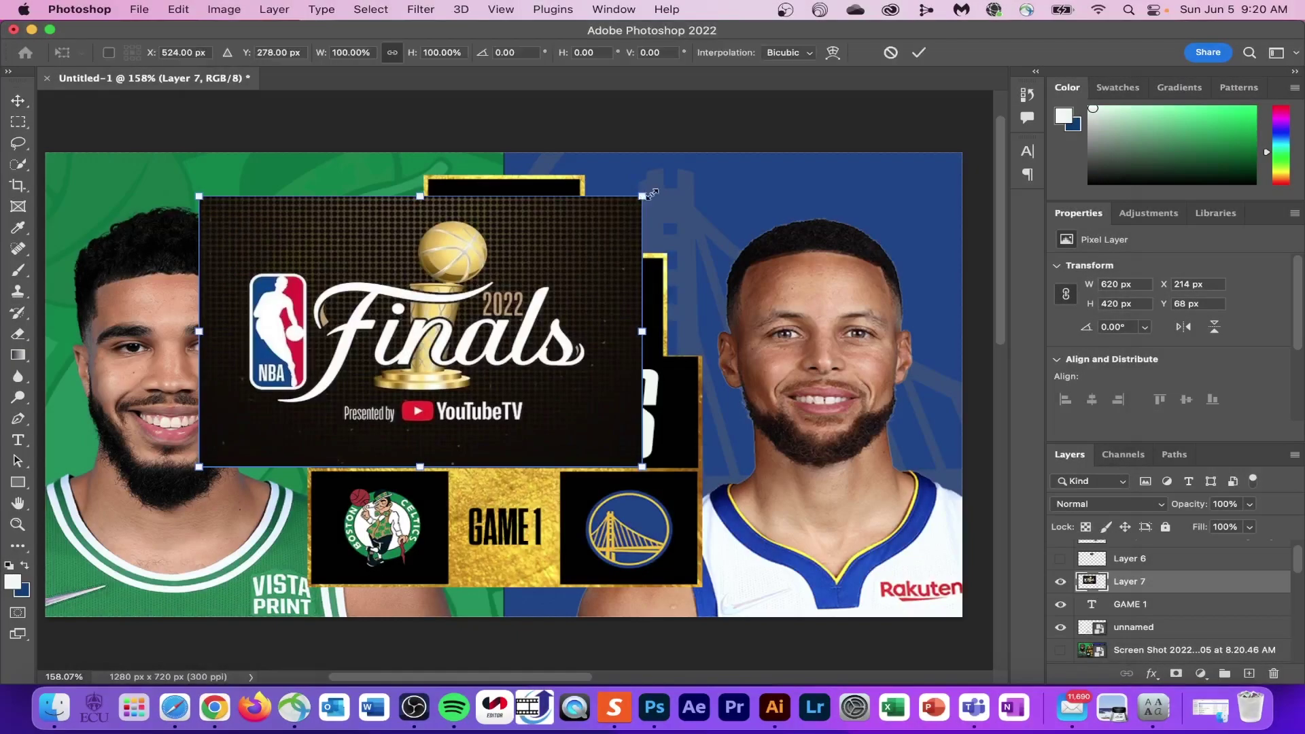
{"action": "left_click_drag", "start_coordinate": [644, 195], "coordinate": [699, 160]}
{"action": "left_click_drag", "start_coordinate": [563, 273], "coordinate": [591, 294]}
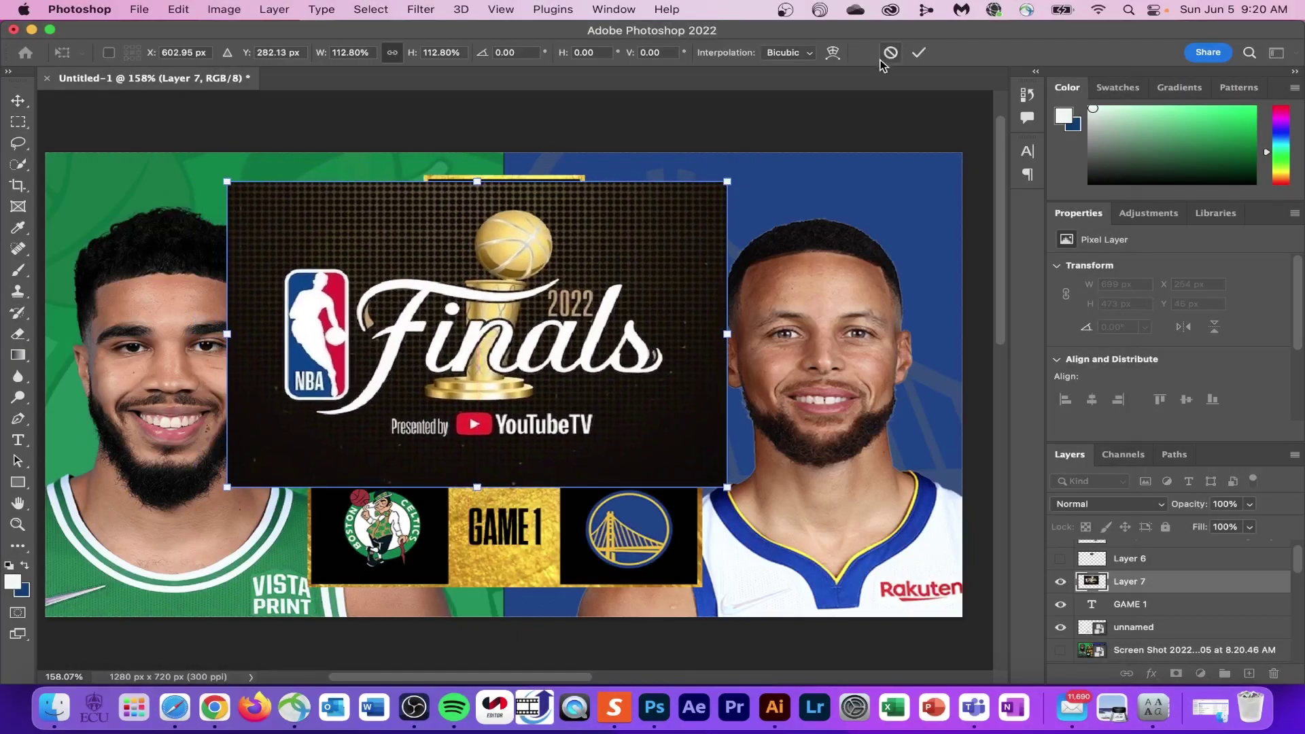
{"action": "left_click", "coordinate": [919, 53]}
Try masking the Finals logo from its background with a Quick Selection, undo the layer mask and clear the selection
{"action": "left_click", "coordinate": [14, 164]}
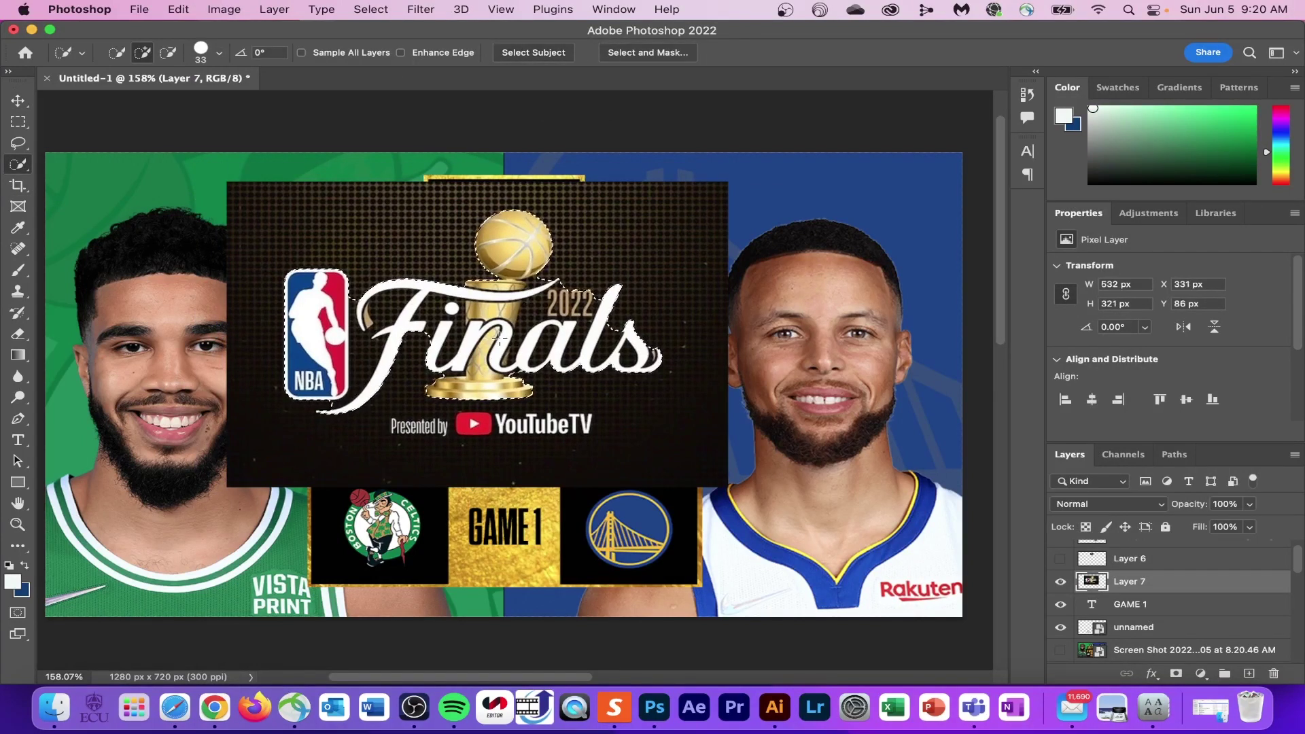
{"action": "left_click", "coordinate": [1177, 674]}
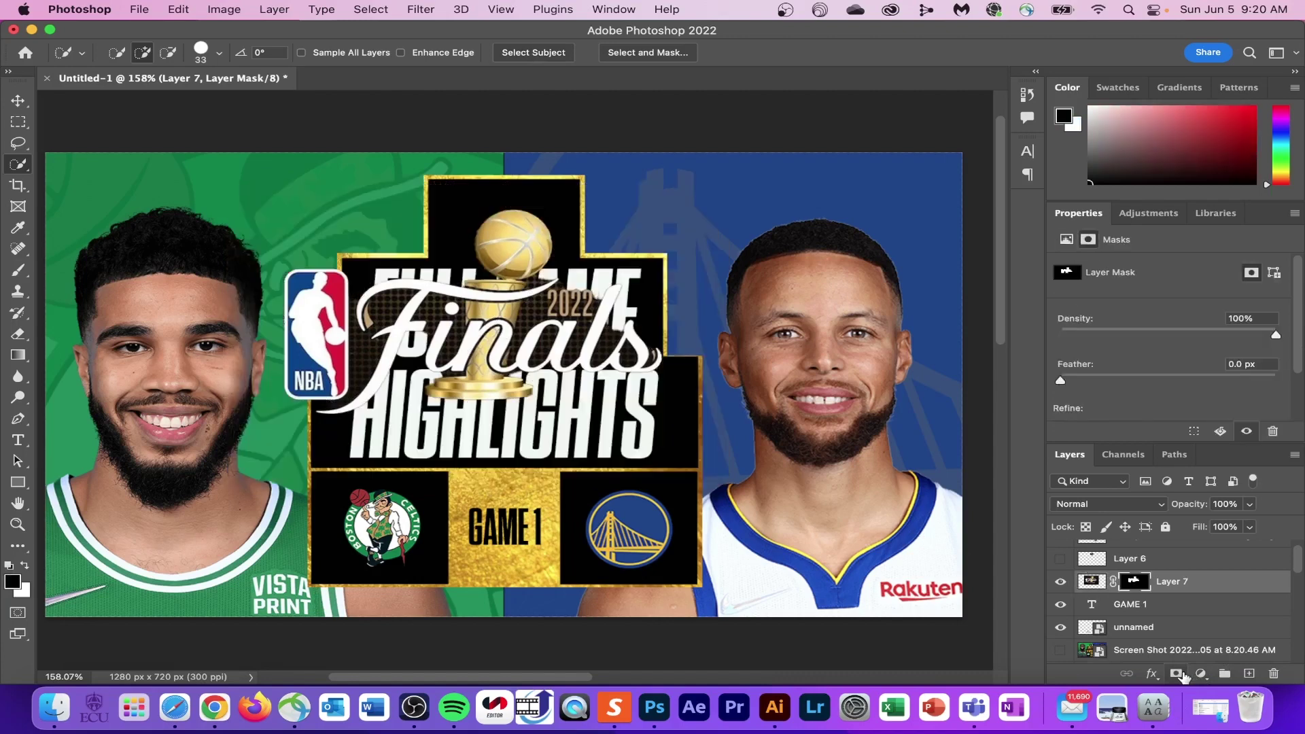
{"action": "key", "text": "super+z"}
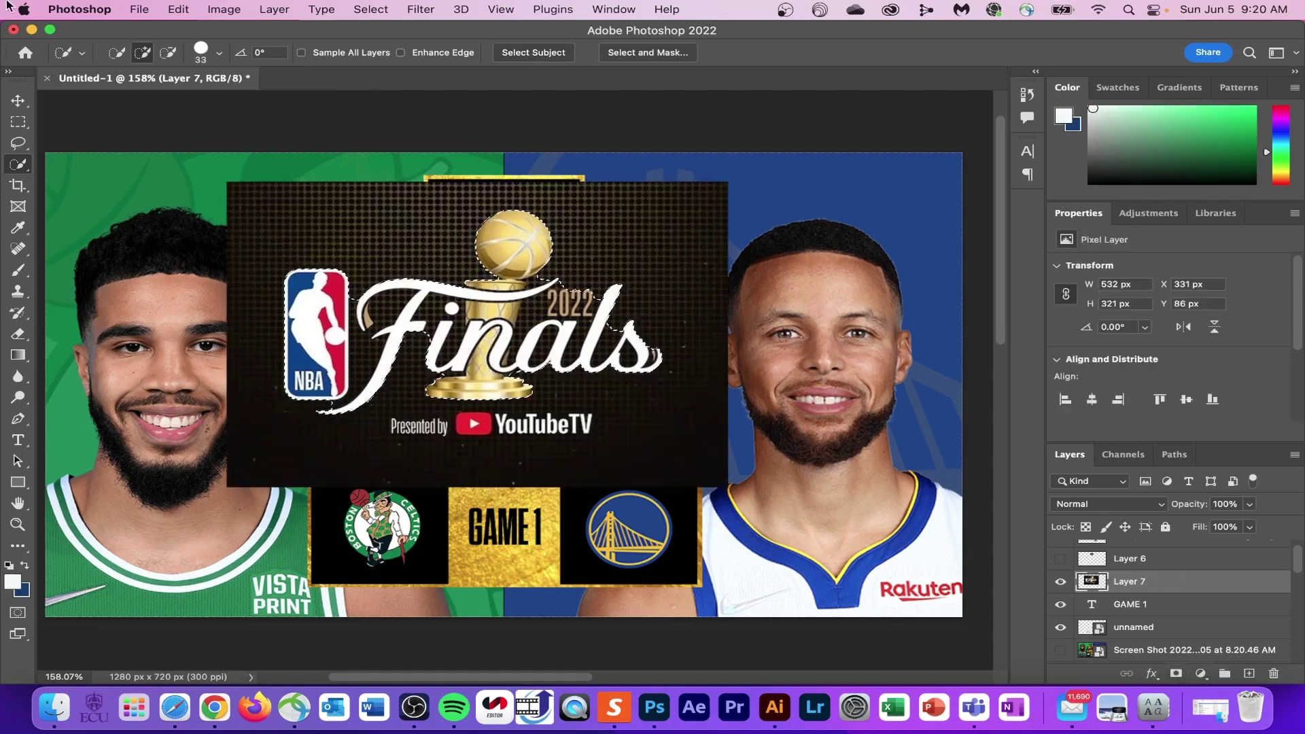
{"action": "left_click", "coordinate": [370, 9]}
{"action": "left_click", "coordinate": [423, 44]}
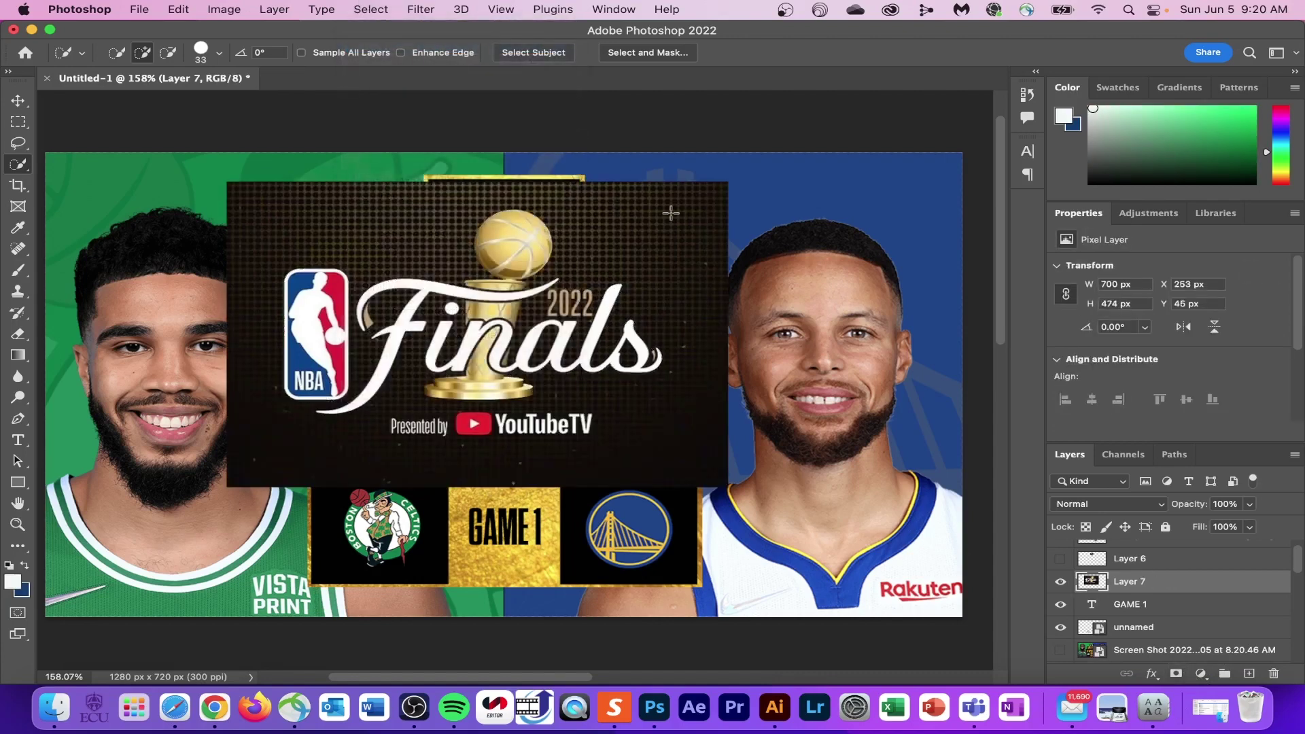
Hide the Finals image's dark background with Blend If, setting the black point of This Layer to 45
{"action": "double_click", "coordinate": [1193, 586]}
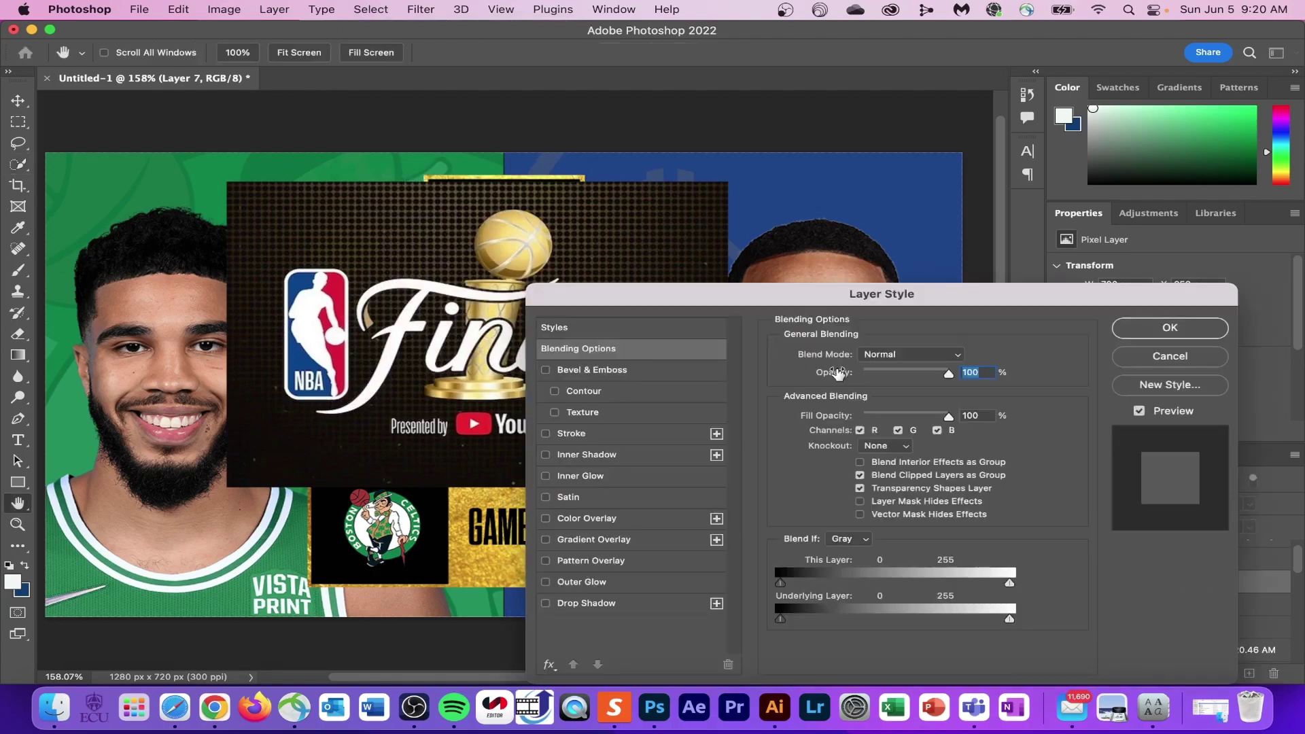
{"action": "left_click_drag", "start_coordinate": [777, 299], "coordinate": [953, 194]}
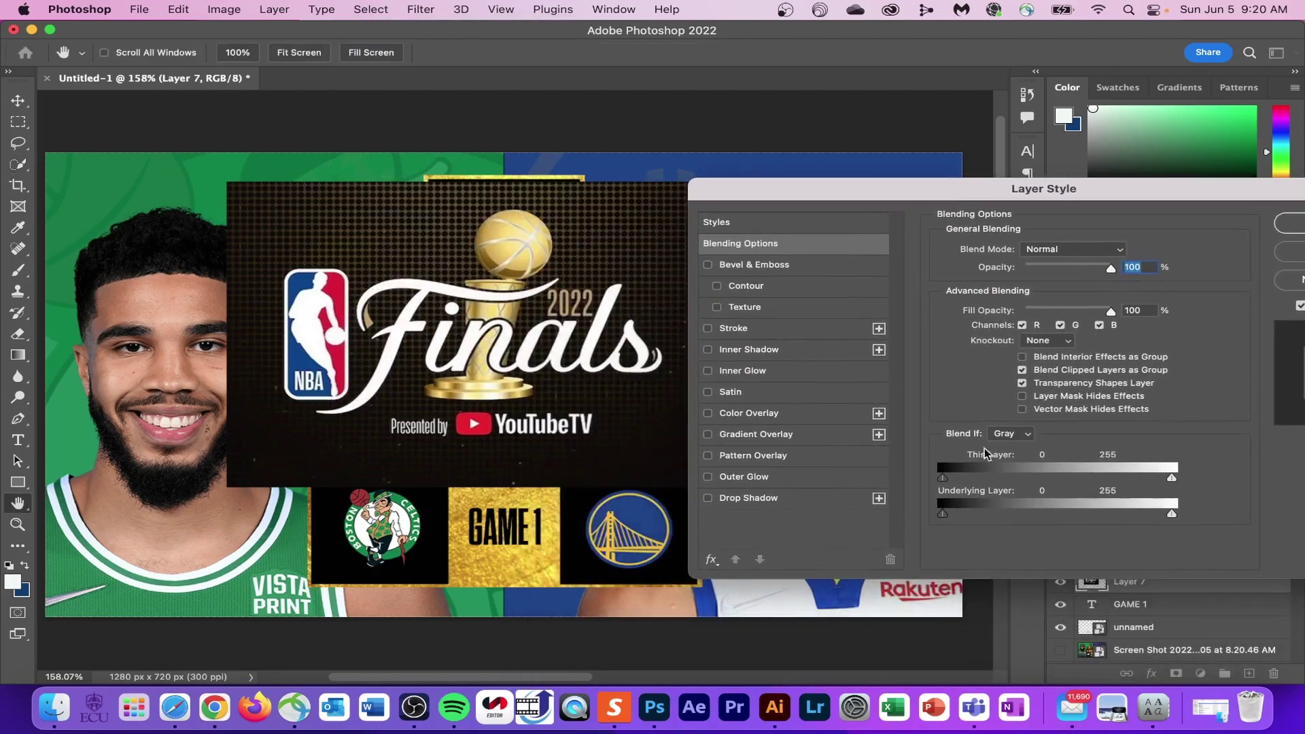
{"action": "left_click_drag", "start_coordinate": [943, 476], "coordinate": [984, 461]}
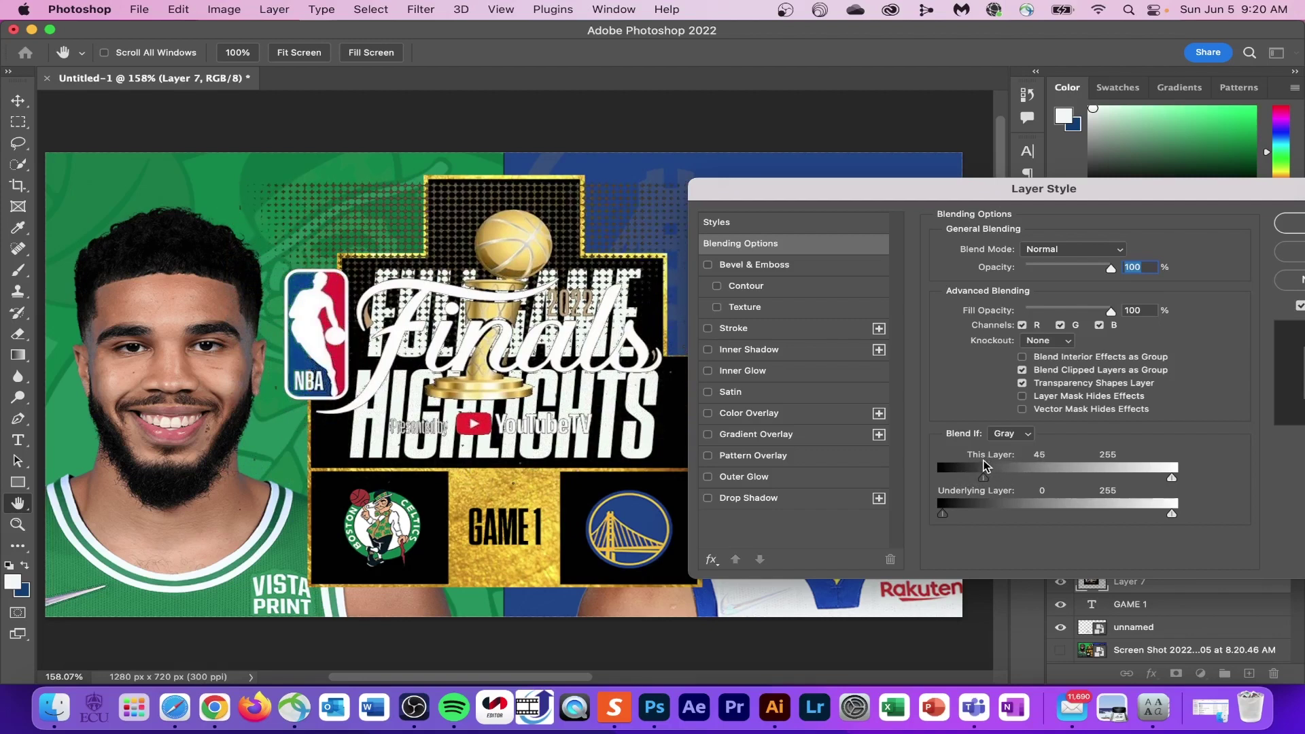
{"action": "left_click", "coordinate": [1291, 225]}
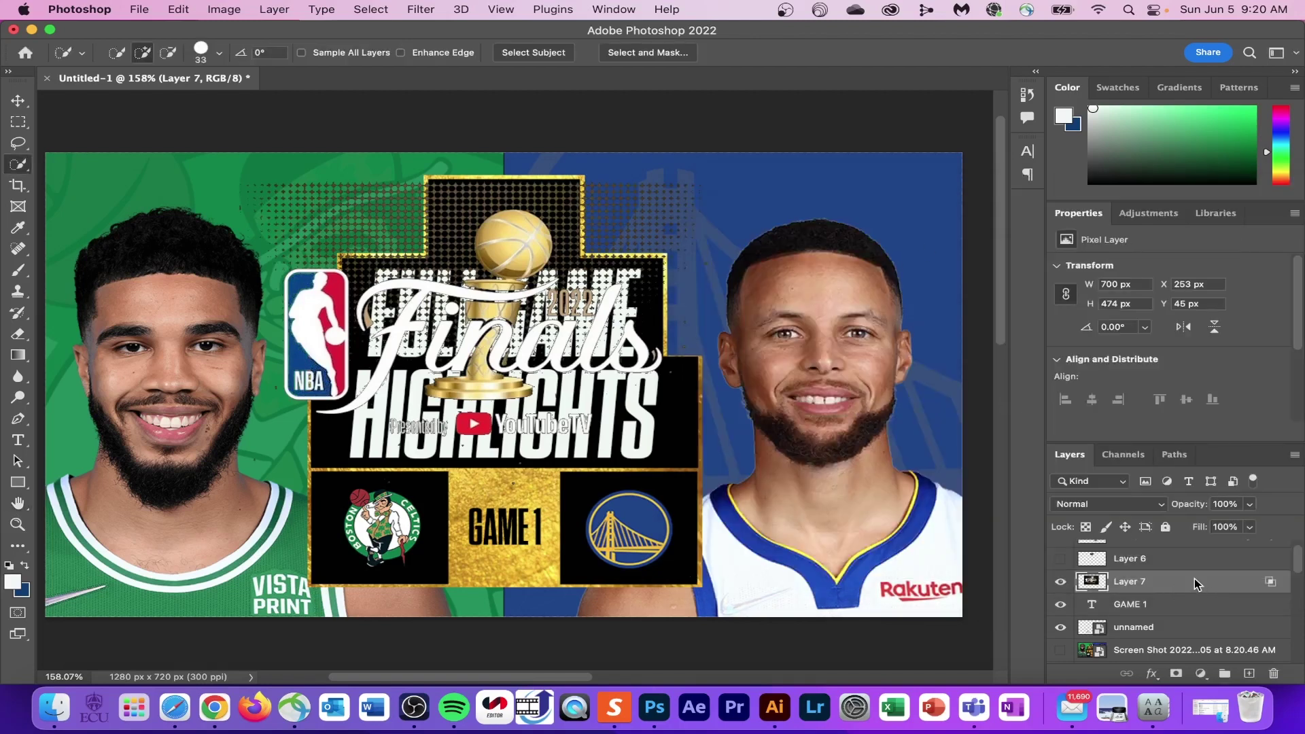
Duplicate the Finals logo layer and erase the leftover background specks around the NBA logo, lettering and trophy on the copy
{"action": "key", "text": "super+j"}
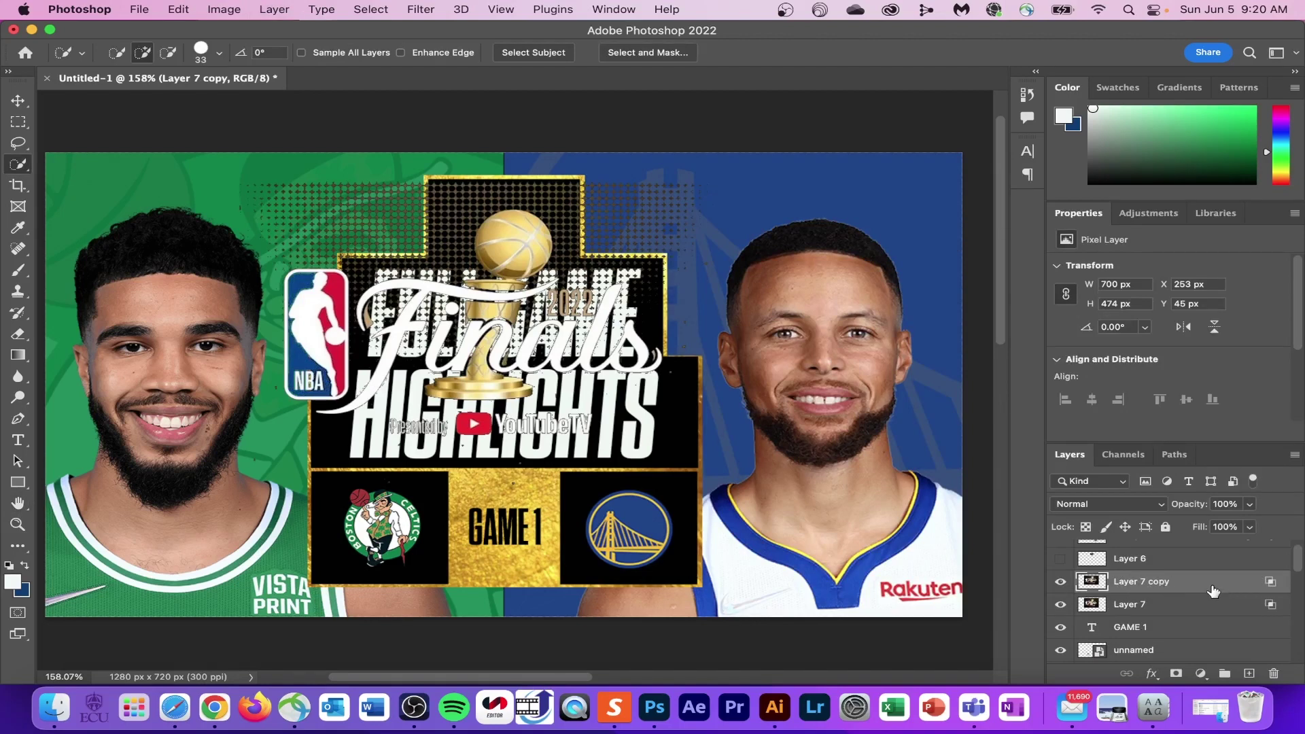
{"action": "scroll", "coordinate": [536, 384], "scroll_direction": "up", "scroll_amount": 3}
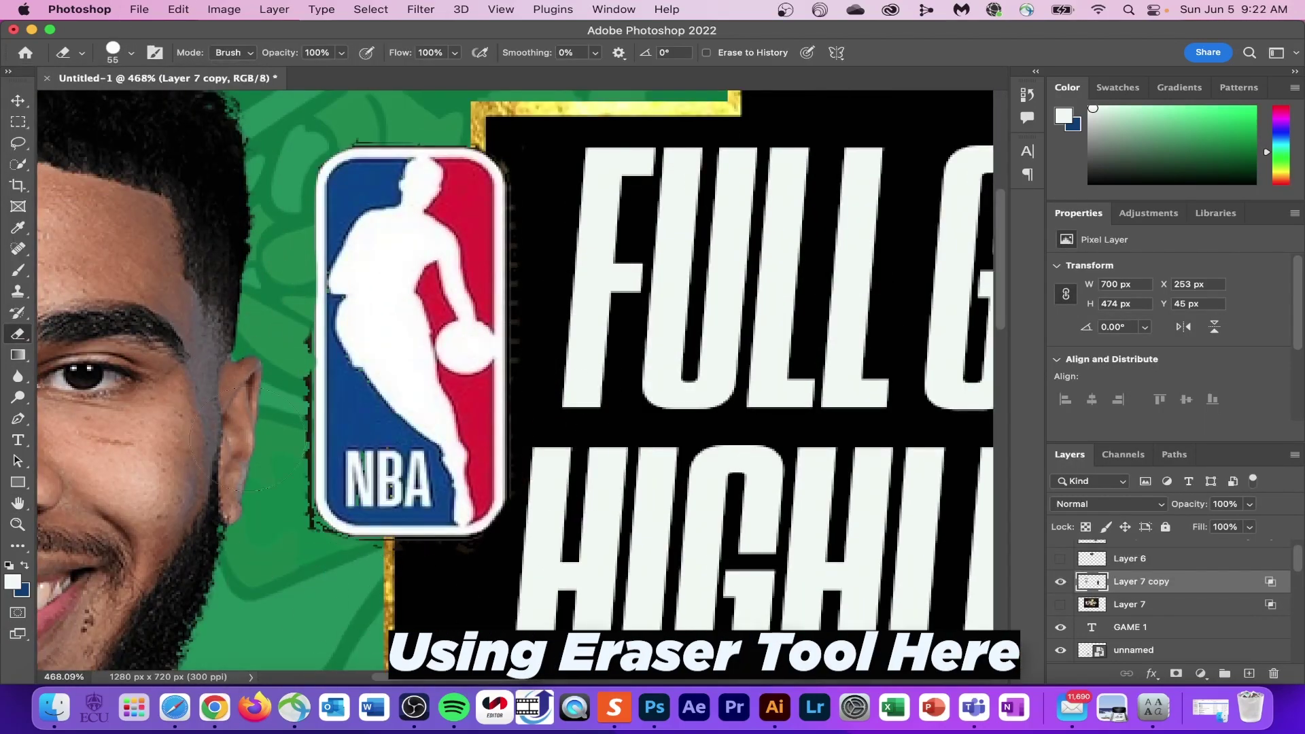
{"action": "key", "text": "m"}
{"action": "left_click_drag", "start_coordinate": [258, 203], "coordinate": [313, 603]}
{"action": "key", "text": "e"}
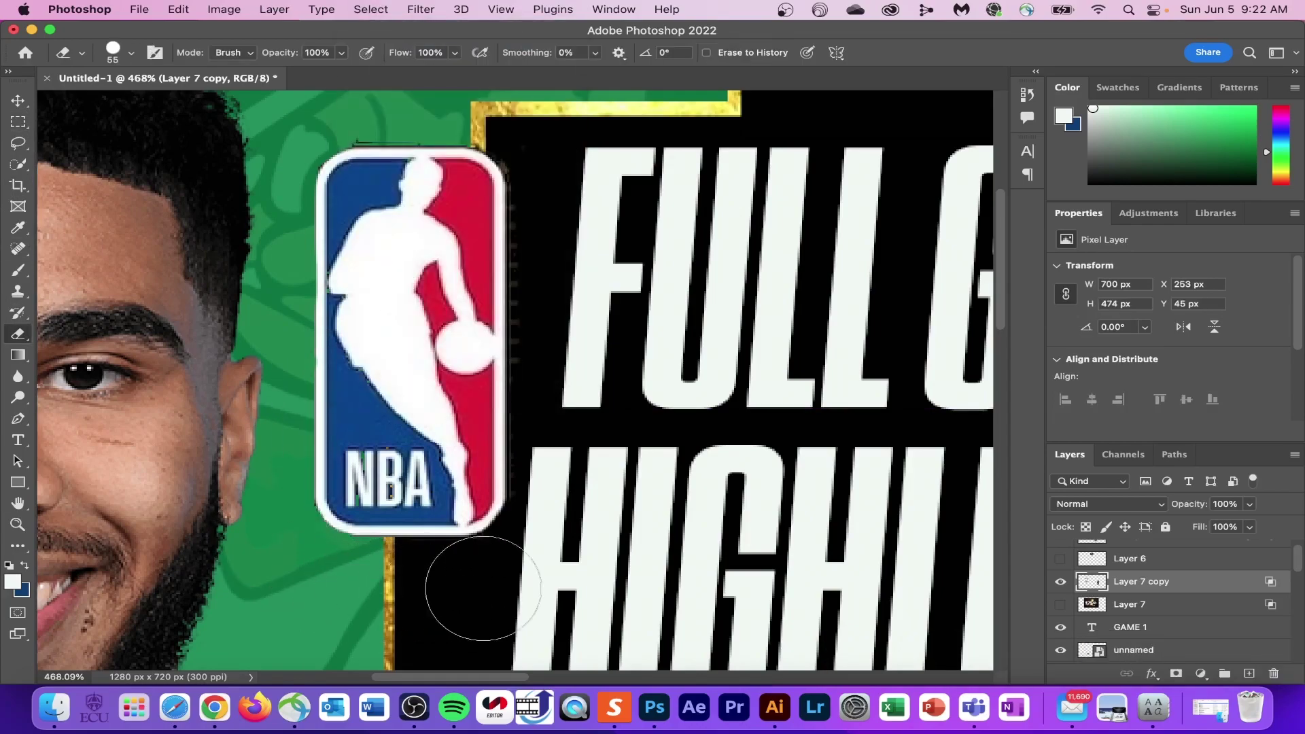
{"action": "scroll", "coordinate": [451, 582], "scroll_direction": "up", "scroll_amount": 4}
{"action": "scroll", "coordinate": [489, 381], "scroll_direction": "up", "scroll_amount": 3}
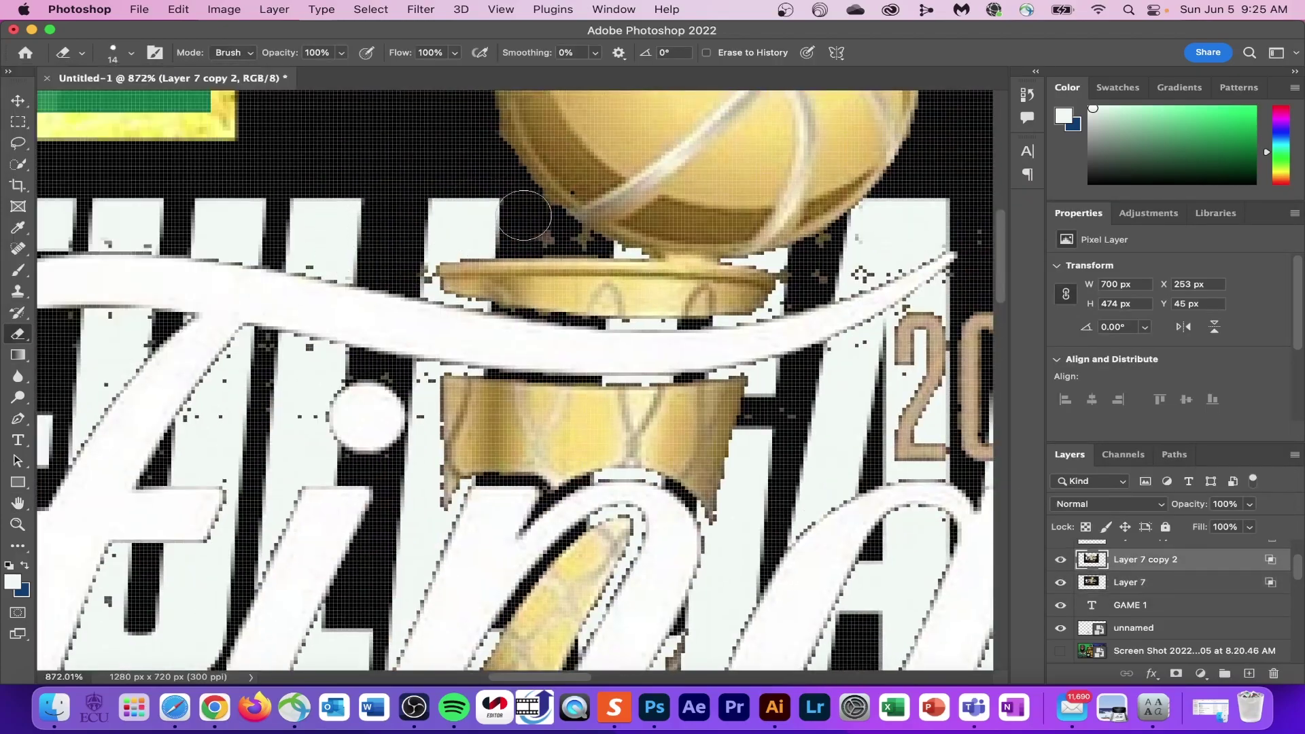
{"action": "scroll", "coordinate": [524, 215], "scroll_direction": "right", "scroll_amount": 4}
{"action": "scroll", "coordinate": [544, 385], "scroll_direction": "down", "scroll_amount": 10}
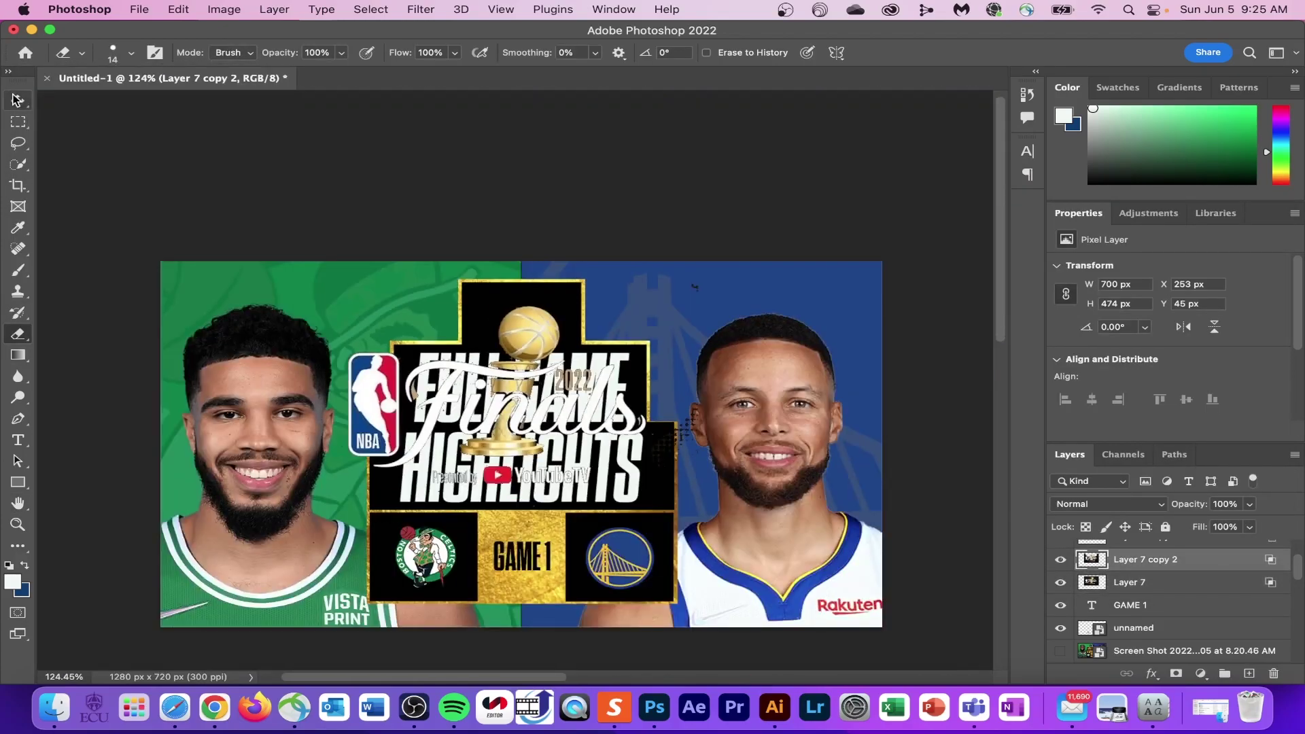
Scale the cleaned Finals logo down and fit it inside the small uppermost black tier
{"action": "key", "text": "v"}
{"action": "left_click", "coordinate": [1156, 583]}
{"action": "scroll", "coordinate": [1155, 578], "scroll_direction": "up", "scroll_amount": 1}
{"action": "left_click", "coordinate": [1156, 567], "text": "shift"}
{"action": "left_click_drag", "start_coordinate": [699, 282], "coordinate": [576, 239]}
{"action": "key", "text": "Return"}
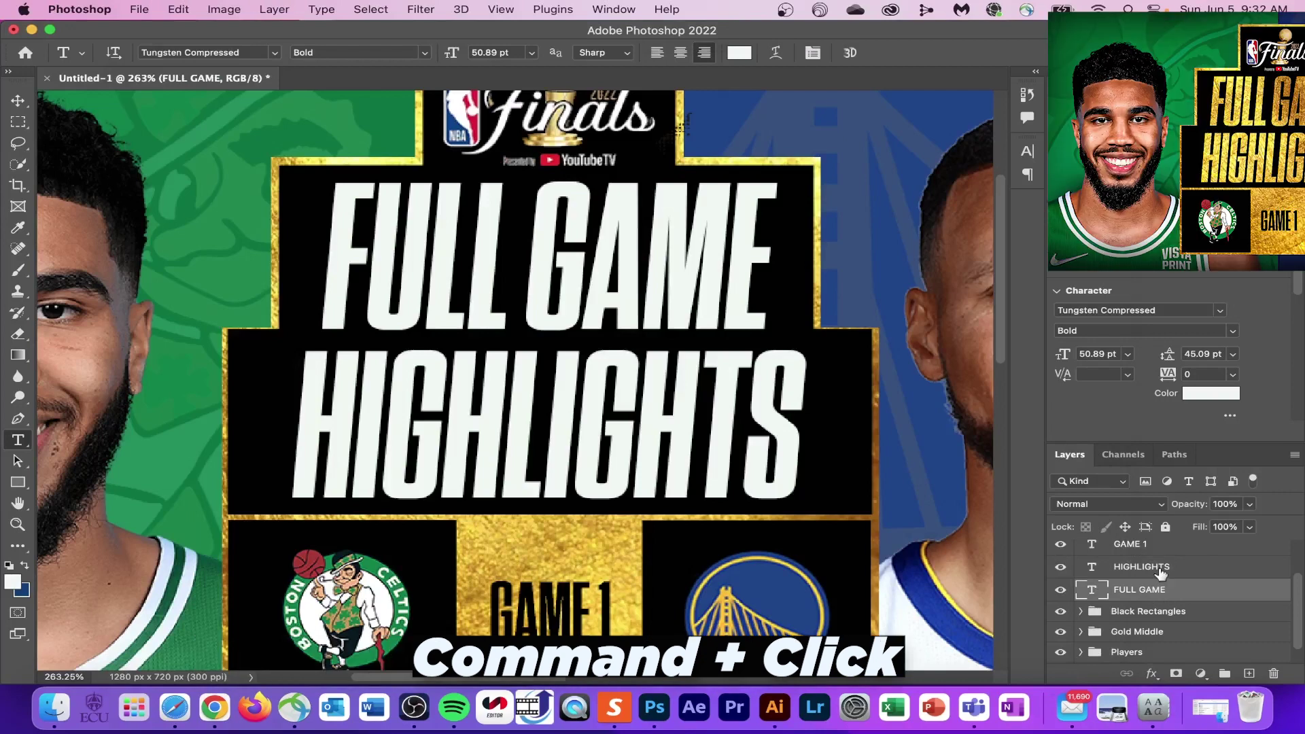
Combine the FULL GAME and HIGHLIGHTS text layers into one smart object and add a new empty layer above it
{"action": "left_click", "coordinate": [1159, 568], "text": "super"}
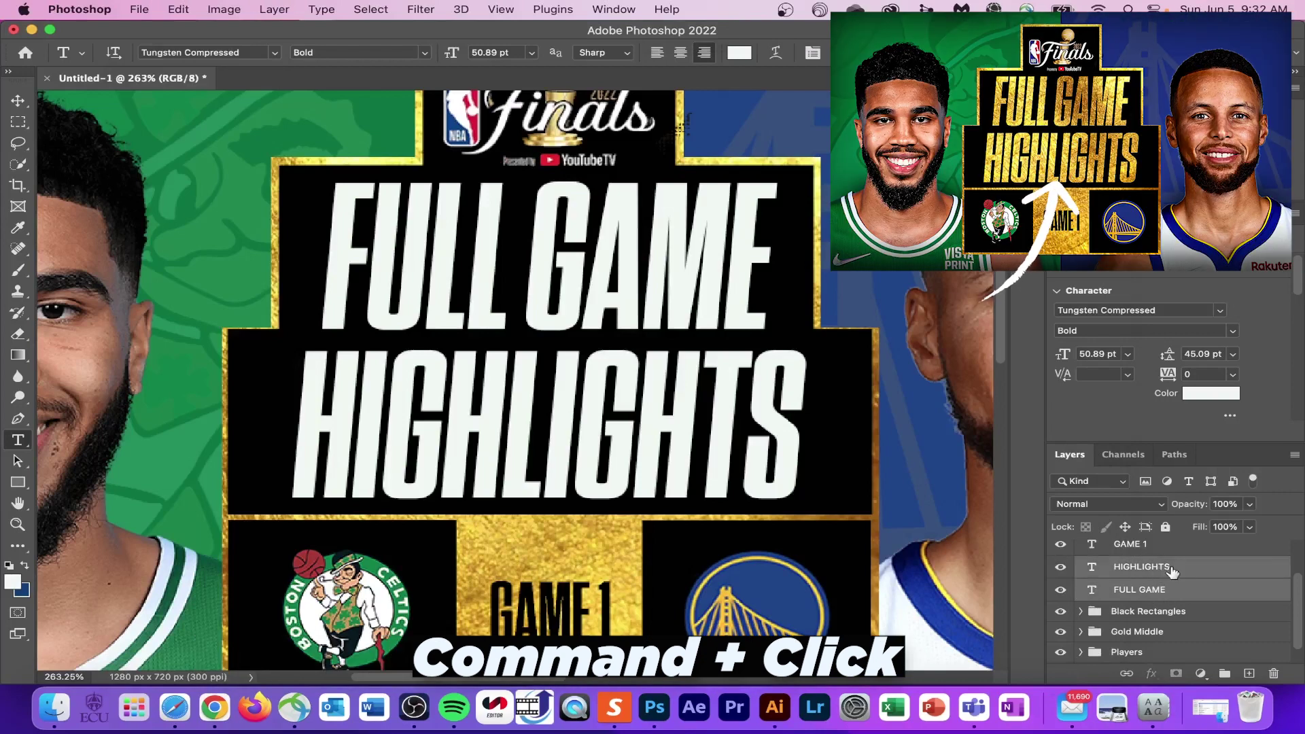
{"action": "right_click", "coordinate": [1172, 566]}
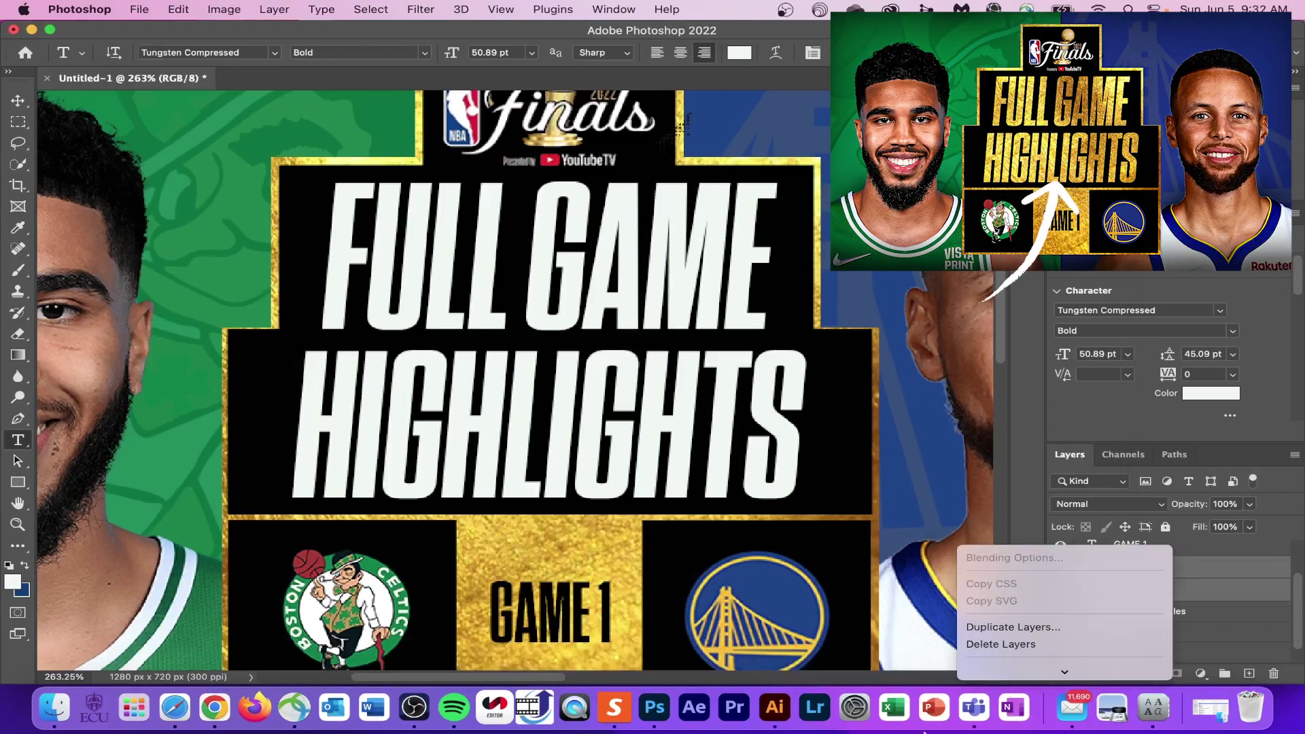
{"action": "scroll", "coordinate": [1052, 619], "scroll_direction": "down", "scroll_amount": 10}
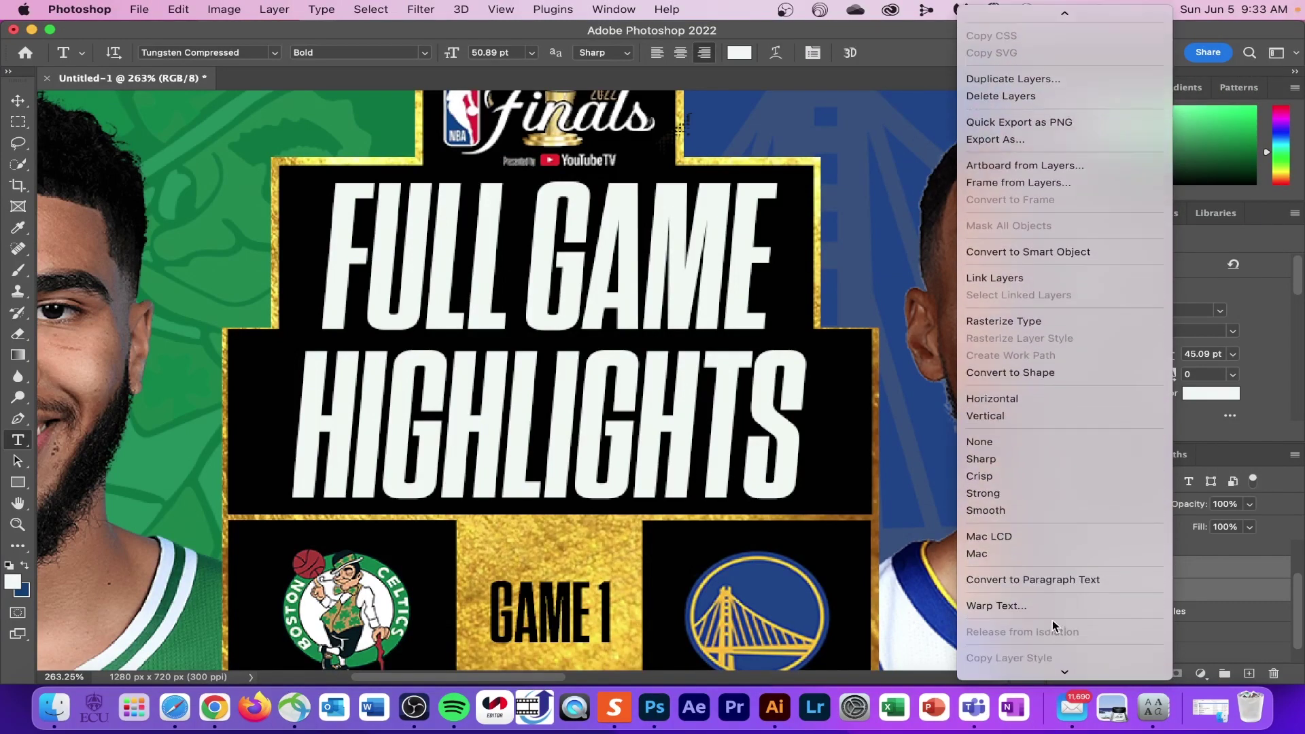
{"action": "left_click", "coordinate": [1050, 141]}
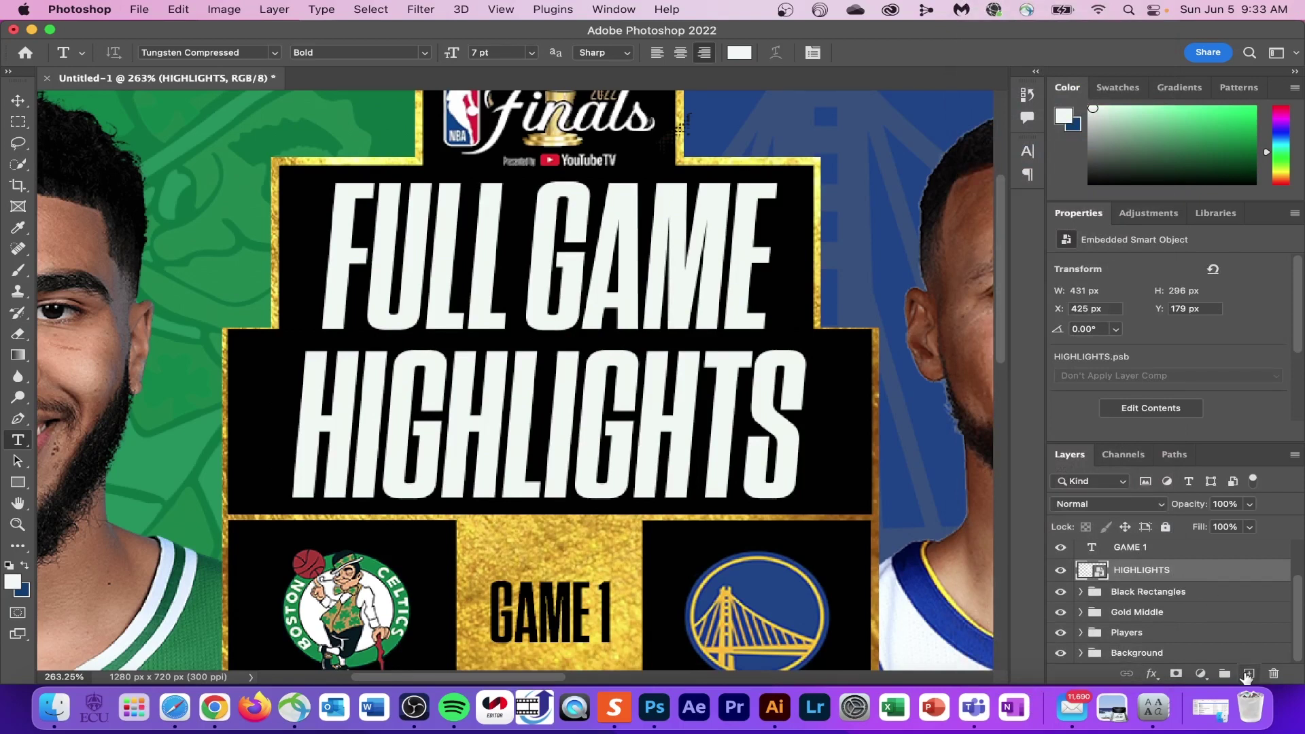
{"action": "left_click", "coordinate": [1248, 673]}
{"action": "scroll", "coordinate": [1164, 615], "scroll_direction": "down", "scroll_amount": 1}
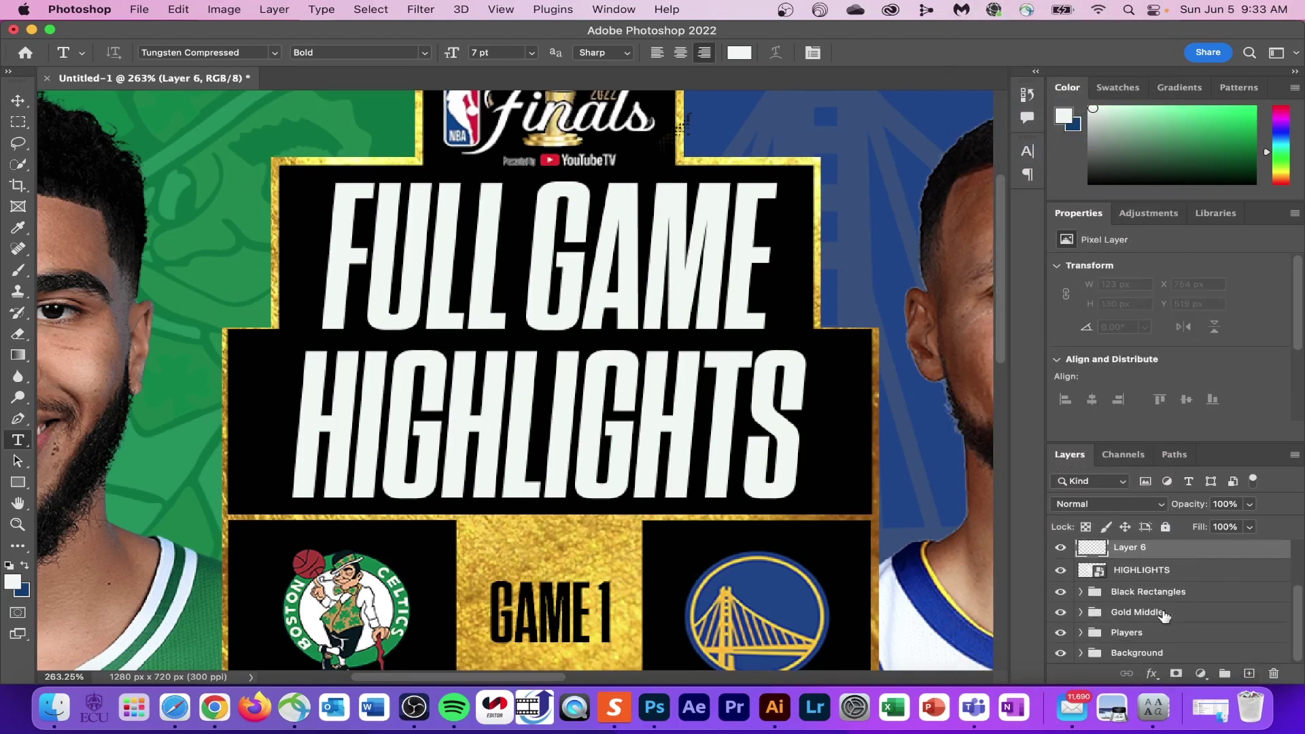
Duplicate the Gold Brush Texture from the Gold Middle group, place it above the HIGHLIGHTS smart object and clip it to the text
{"action": "left_click", "coordinate": [1078, 614]}
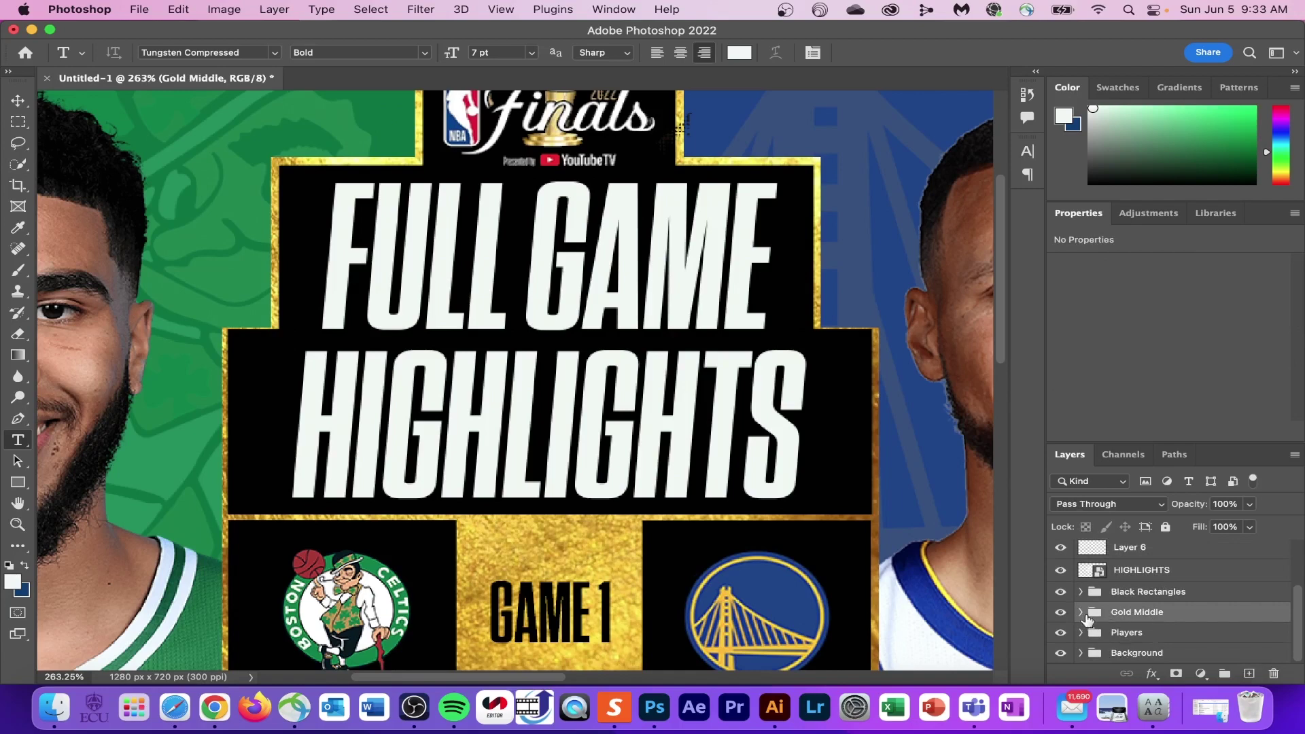
{"action": "left_click", "coordinate": [1081, 612]}
{"action": "left_click", "coordinate": [1159, 633]}
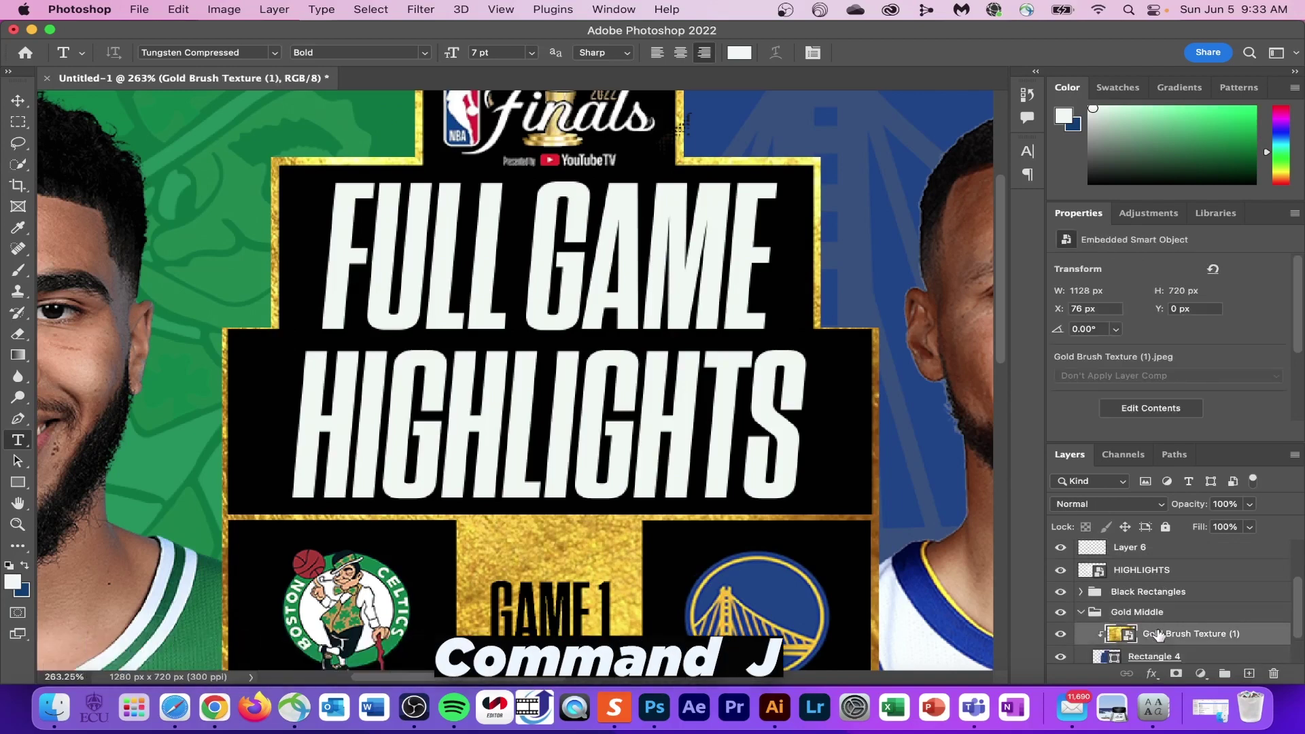
{"action": "key", "text": "super+j"}
{"action": "left_click_drag", "start_coordinate": [1162, 635], "coordinate": [1169, 565]}
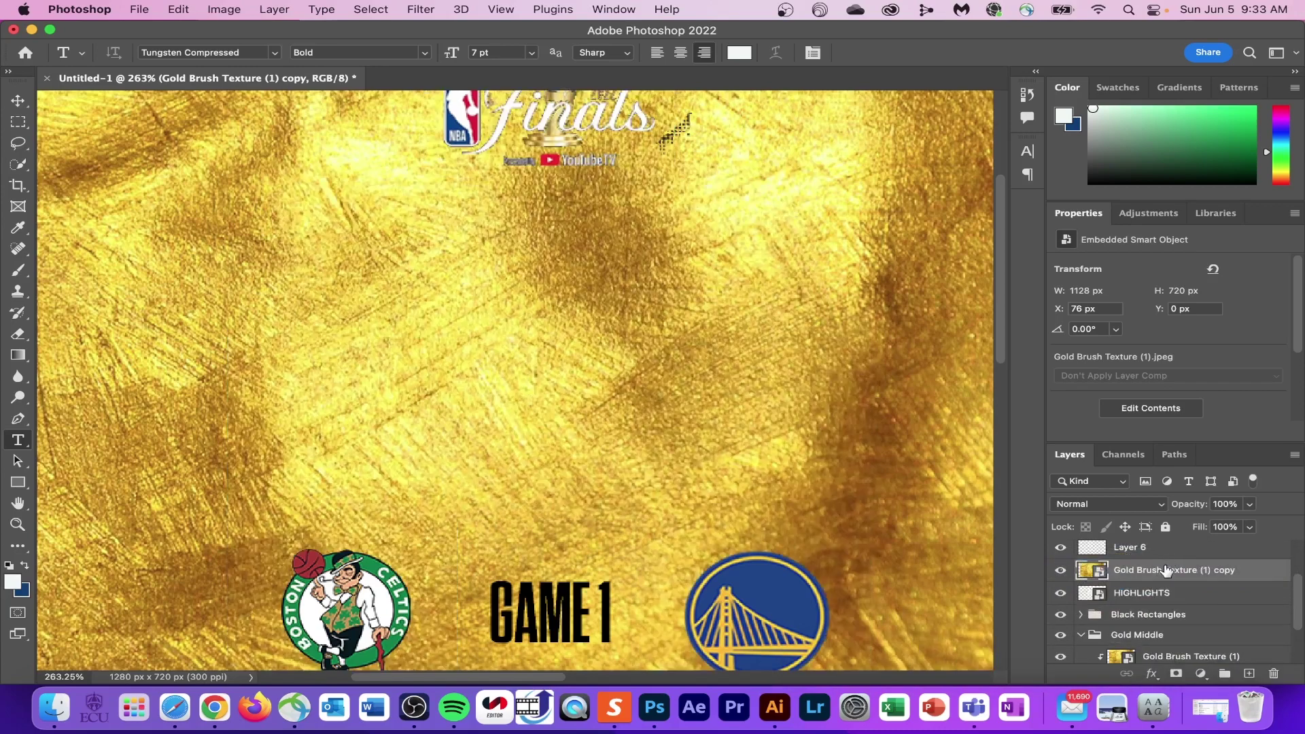
{"action": "right_click", "coordinate": [1166, 569]}
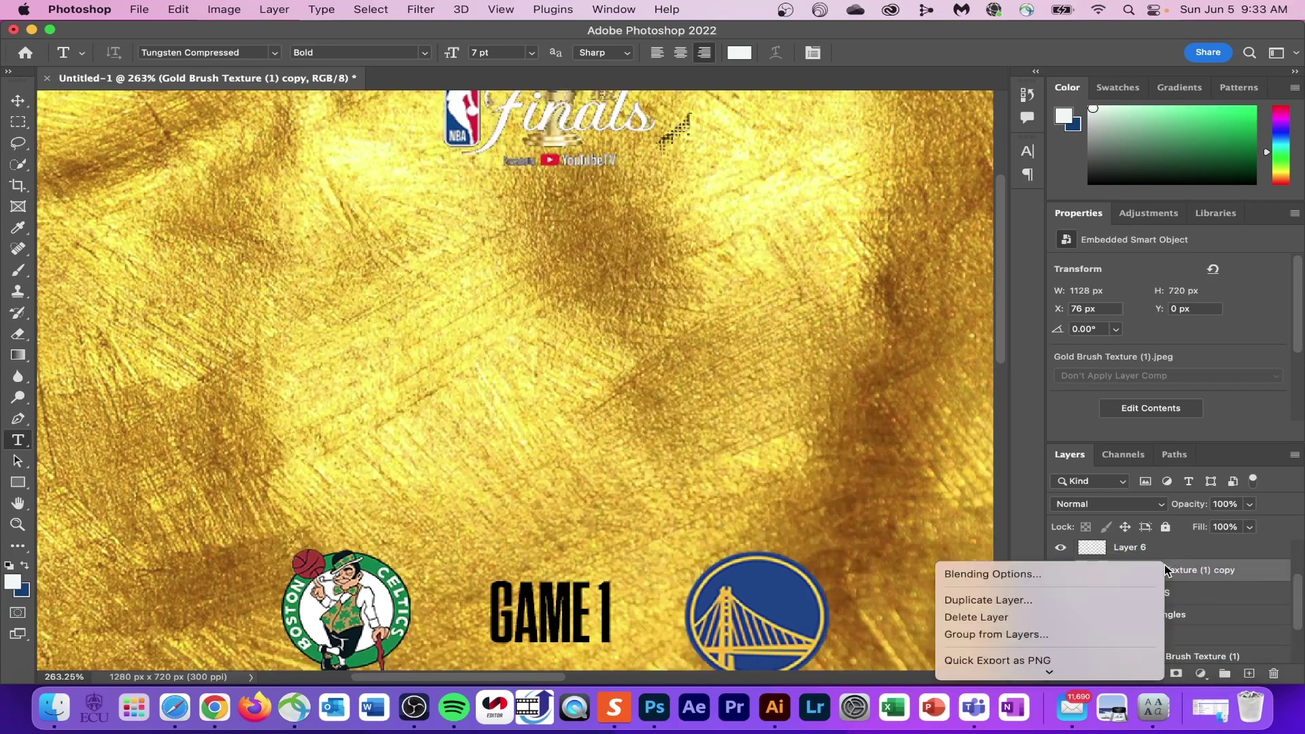
{"action": "scroll", "coordinate": [1122, 517], "scroll_direction": "down", "scroll_amount": 10}
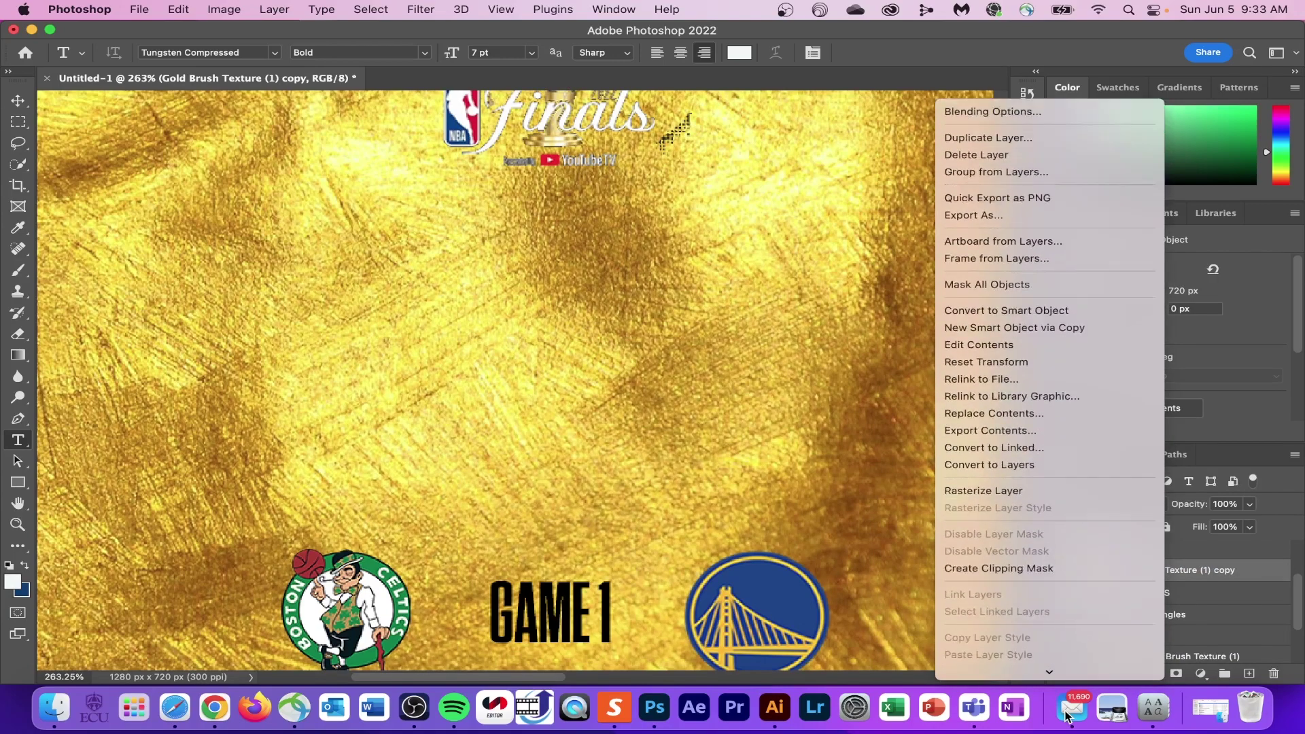
{"action": "left_click", "coordinate": [1076, 450]}
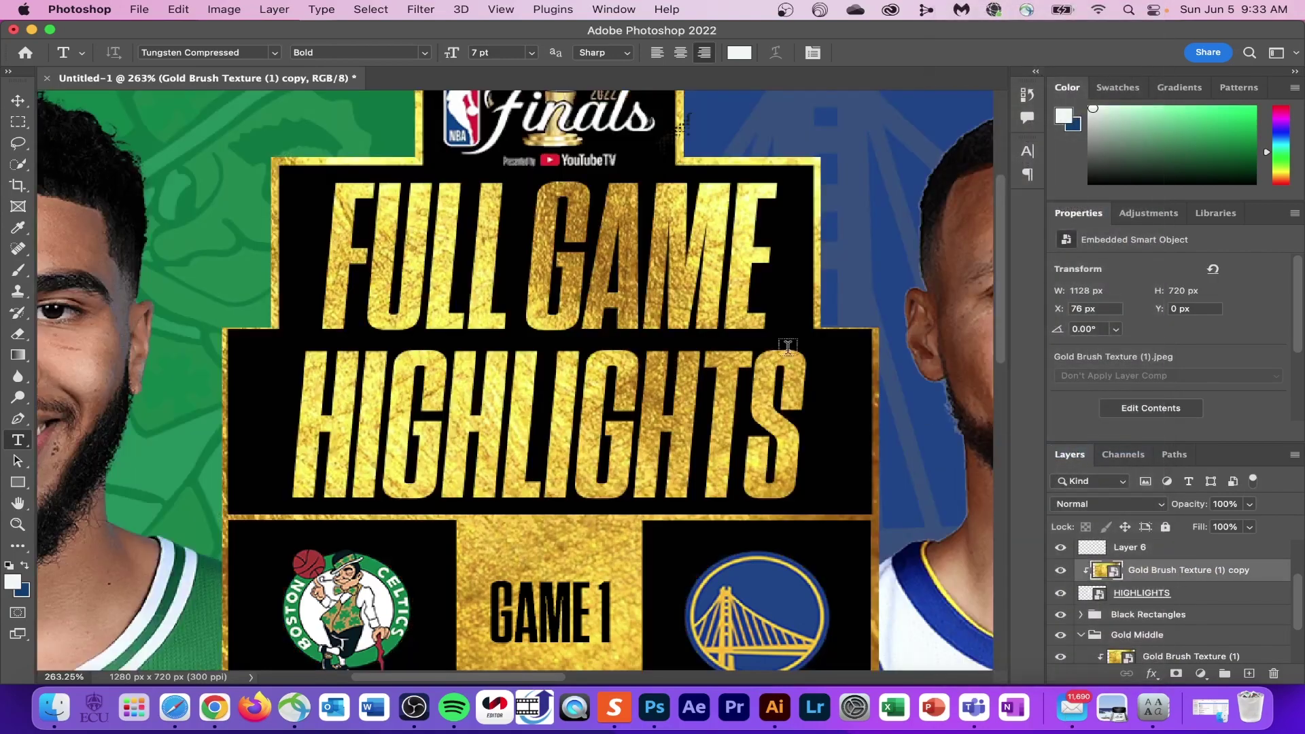
{"action": "scroll", "coordinate": [769, 335], "scroll_direction": "down", "scroll_amount": 5}
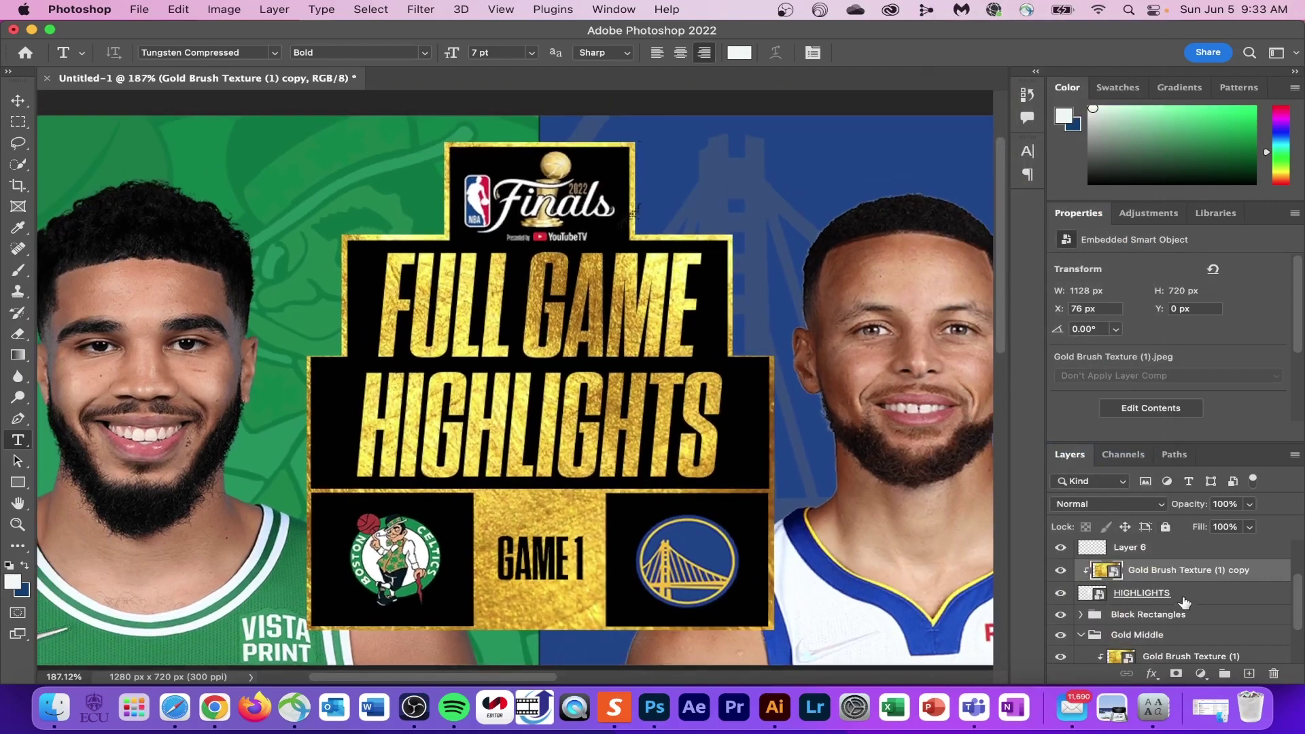
{"action": "left_click", "coordinate": [1165, 598]}
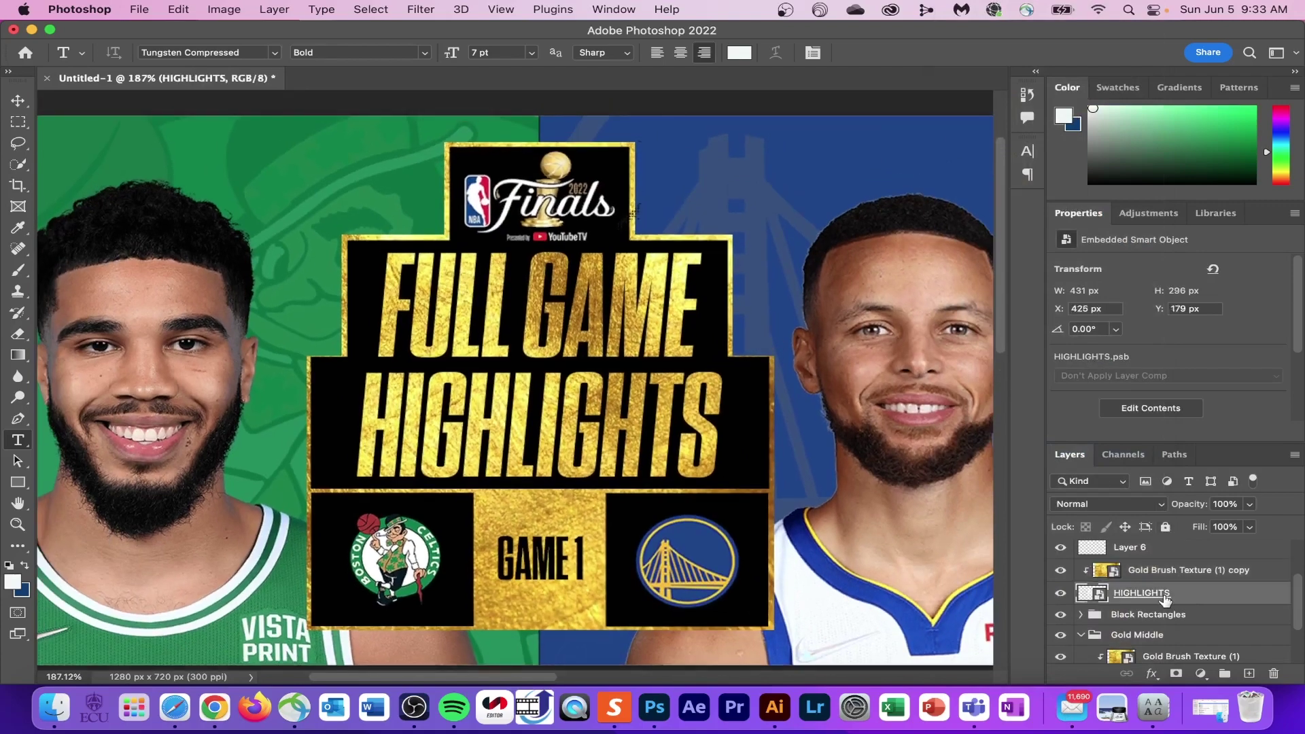
{"action": "scroll", "coordinate": [761, 460], "scroll_direction": "down", "scroll_amount": 3}
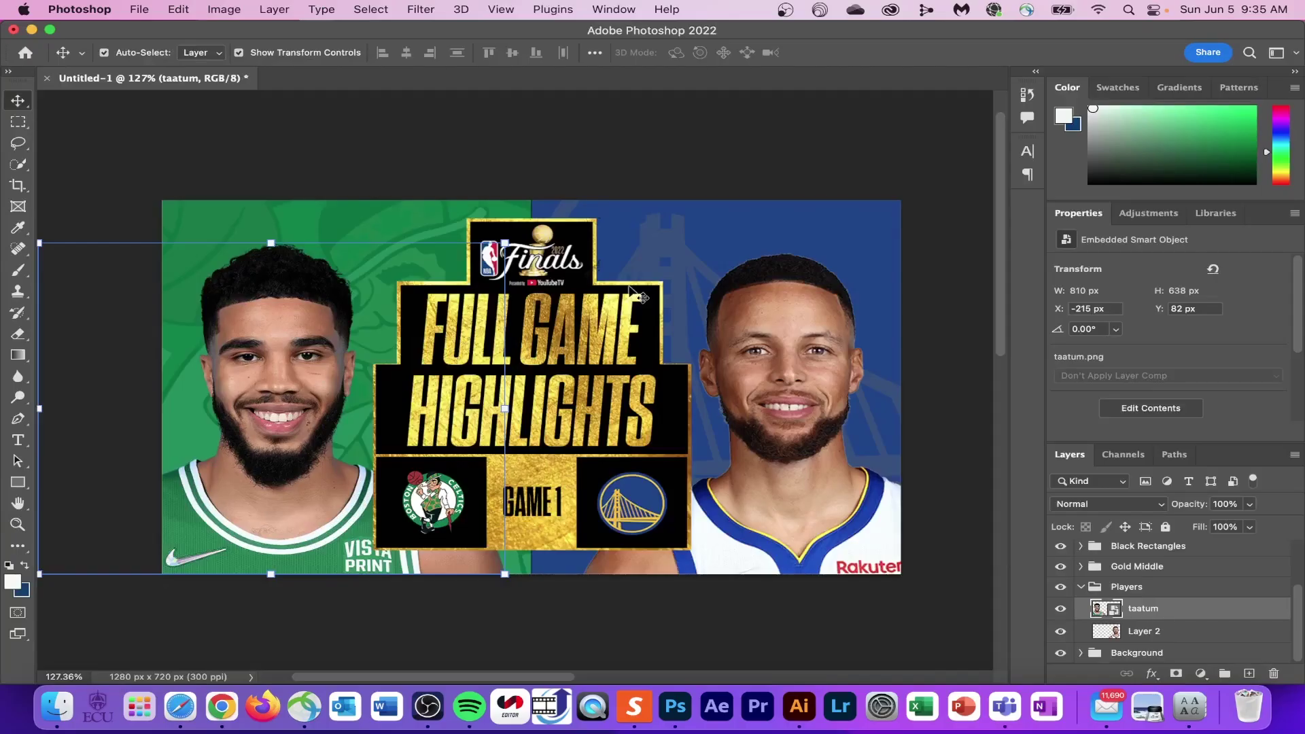
Apply a Camera Raw Filter to the taatum layer with Texture +18, Clarity +46, Whites +29, Blacks -37 and Contrast +22, comparing before and after
{"action": "left_click", "coordinate": [421, 9]}
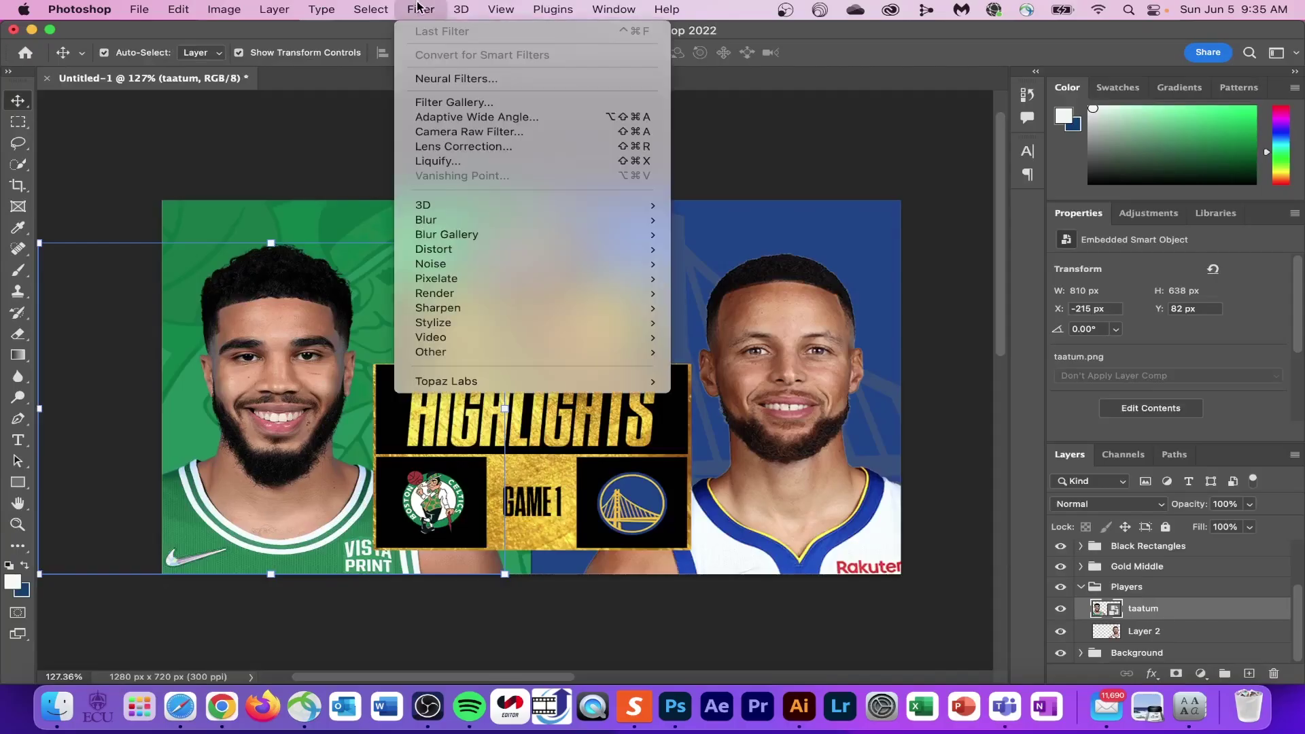
{"action": "left_click", "coordinate": [471, 131]}
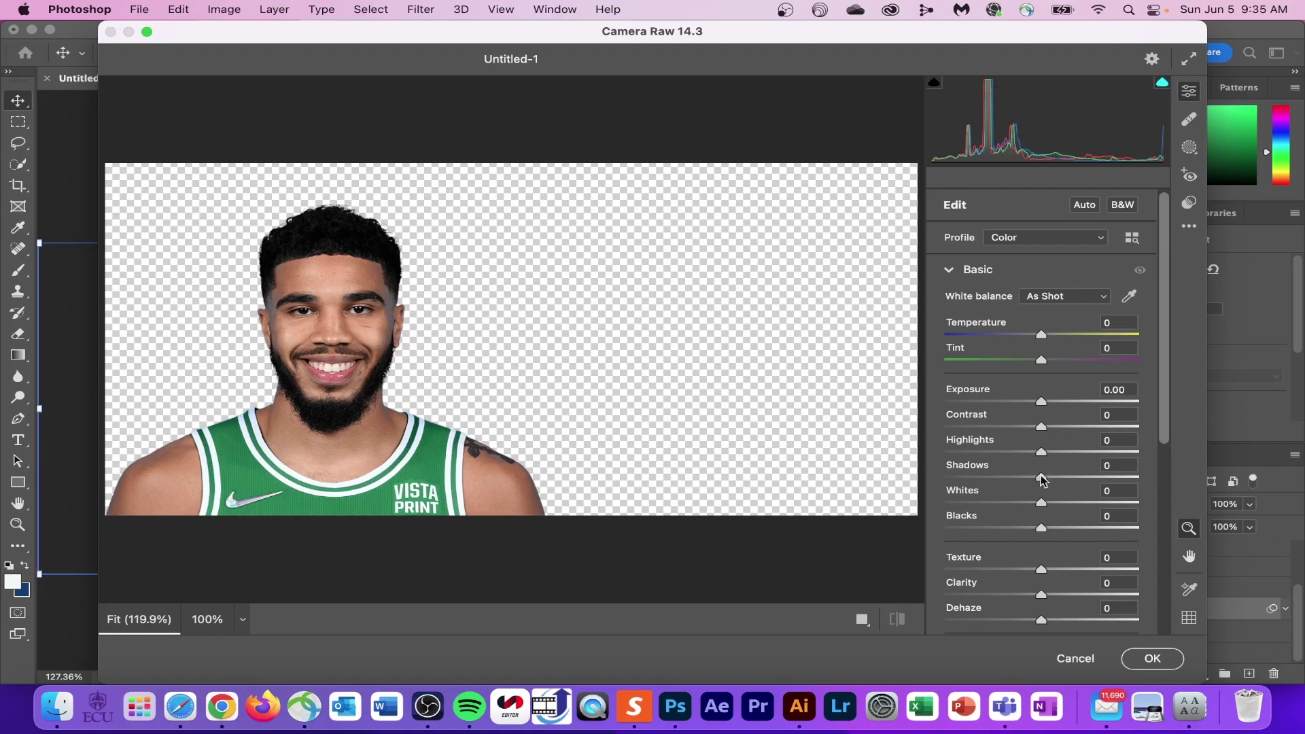
{"action": "left_click_drag", "start_coordinate": [1040, 597], "coordinate": [1096, 595]}
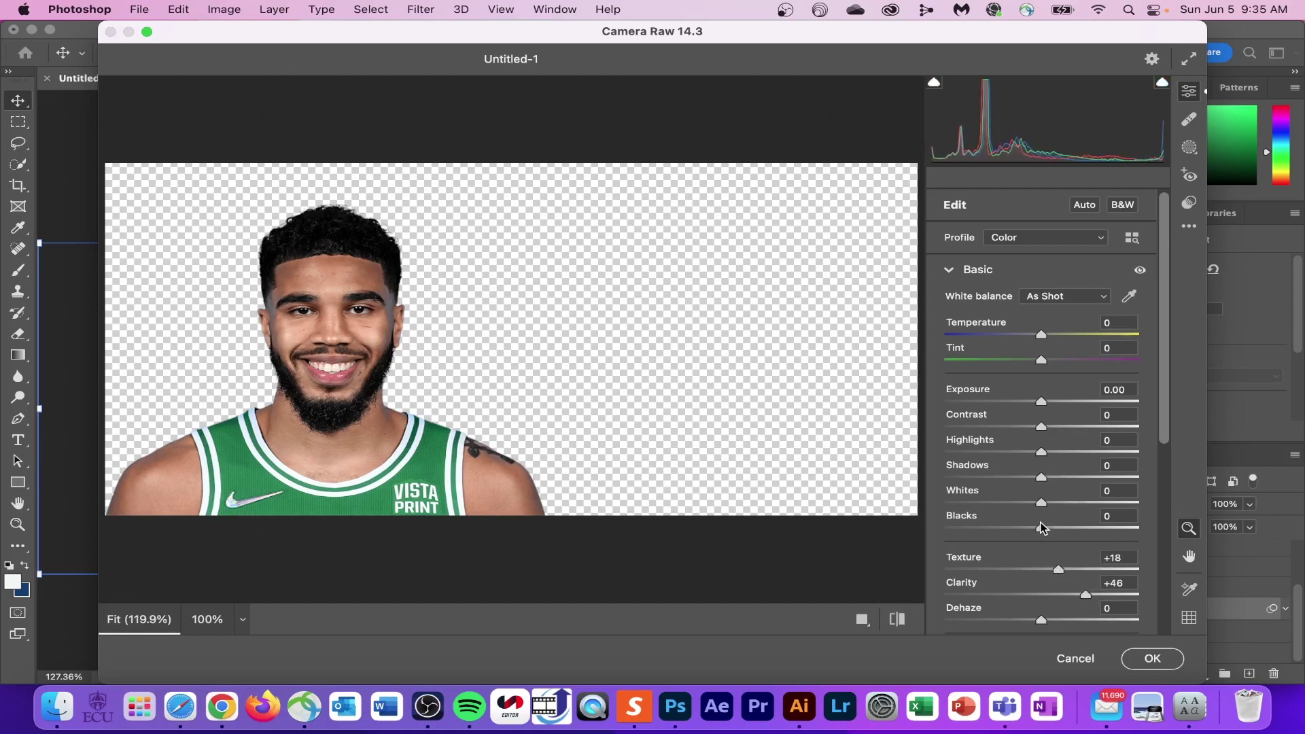
{"action": "left_click_drag", "start_coordinate": [1040, 528], "coordinate": [1065, 503]}
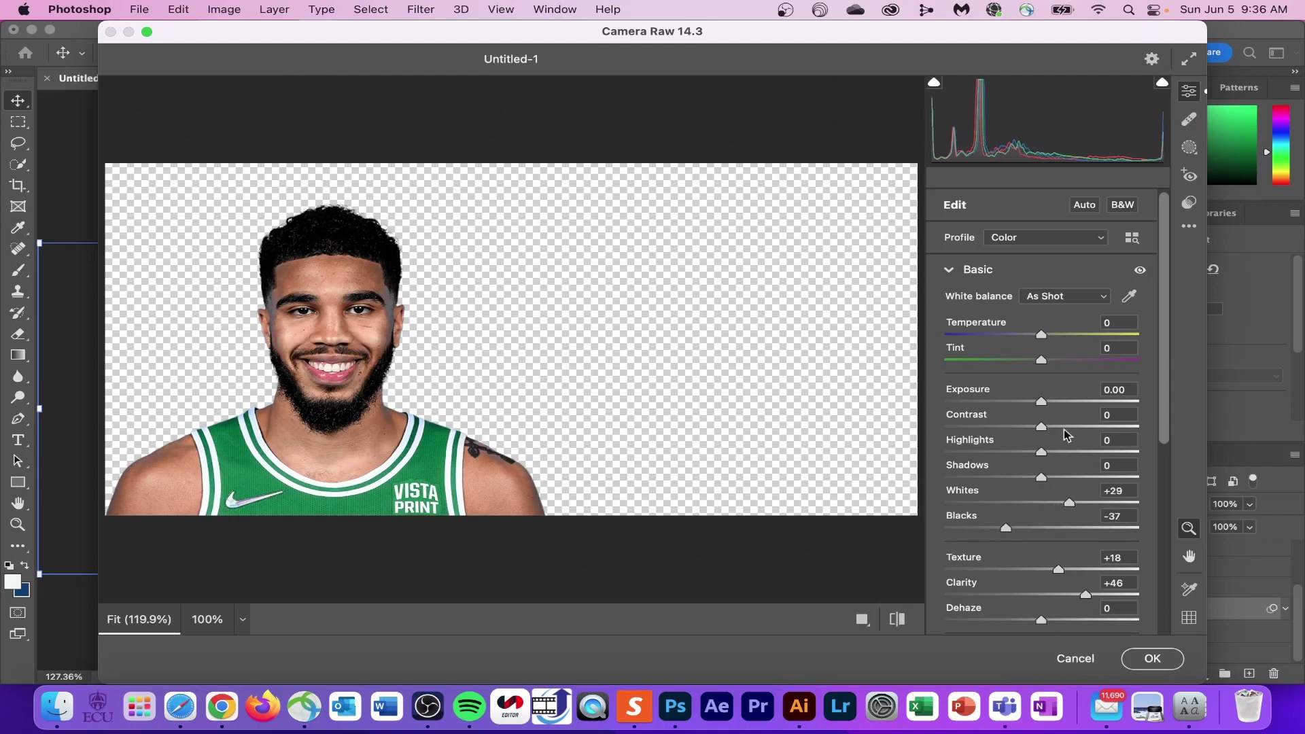
{"action": "left_click_drag", "start_coordinate": [1047, 430], "coordinate": [1063, 428]}
{"action": "scroll", "coordinate": [1072, 603], "scroll_direction": "down", "scroll_amount": 3}
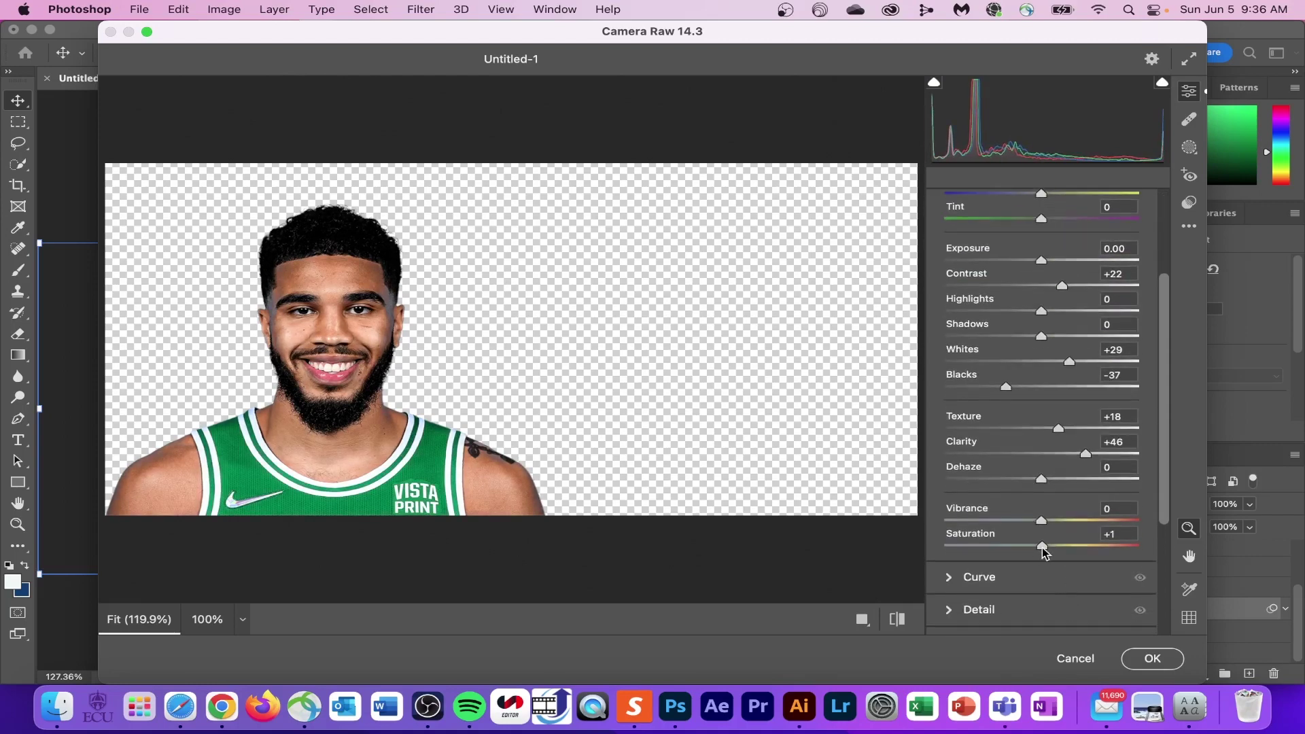
{"action": "left_click", "coordinate": [1152, 659]}
{"action": "left_click", "coordinate": [1112, 630]}
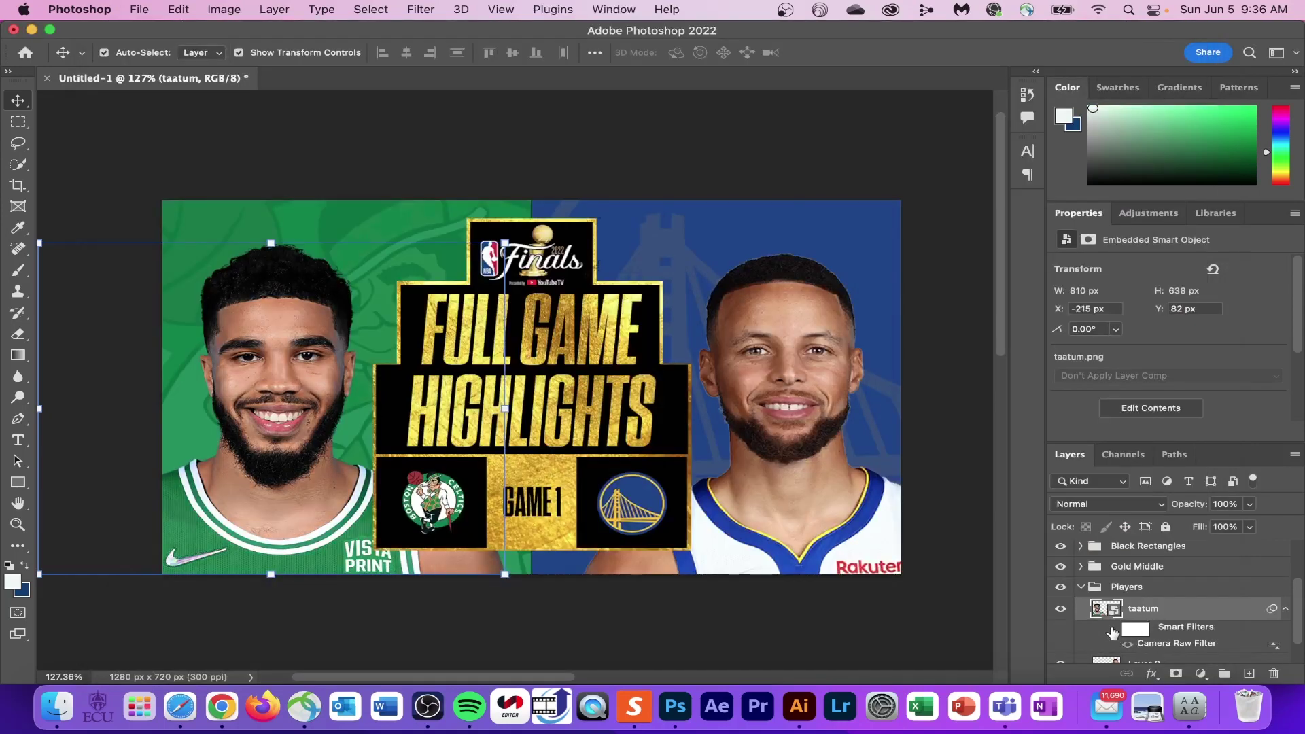
{"action": "left_click", "coordinate": [1112, 630]}
Apply a Camera Raw Filter to Curry's layer, Layer 2, raising Clarity and Texture and lowering Blacks
{"action": "scroll", "coordinate": [877, 470], "scroll_direction": "down", "scroll_amount": 1}
{"action": "scroll", "coordinate": [1137, 598], "scroll_direction": "down", "scroll_amount": 2}
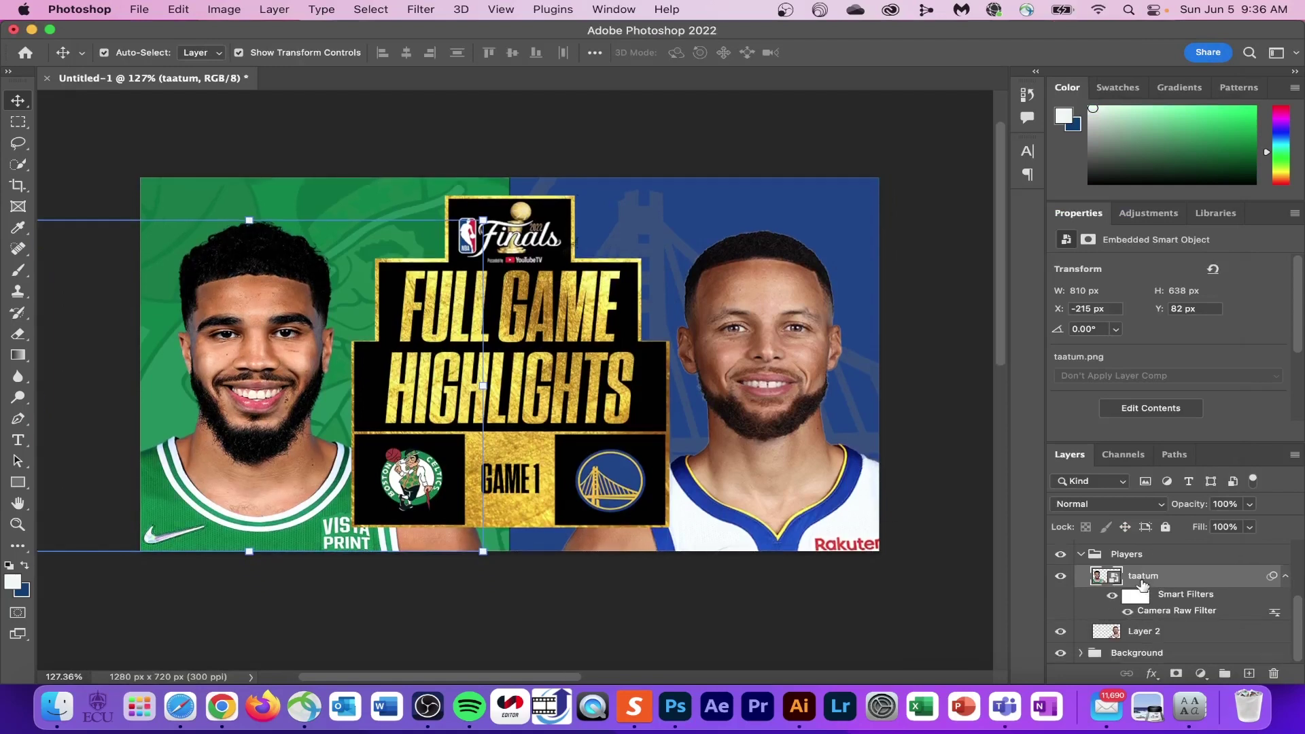
{"action": "left_click", "coordinate": [1144, 631]}
{"action": "left_click", "coordinate": [420, 9]}
{"action": "left_click", "coordinate": [454, 127]}
{"action": "left_click_drag", "start_coordinate": [1040, 595], "coordinate": [1055, 595]}
{"action": "left_click_drag", "start_coordinate": [1041, 570], "coordinate": [1053, 571]}
{"action": "left_click_drag", "start_coordinate": [1041, 528], "coordinate": [1010, 528]}
{"action": "left_click", "coordinate": [1152, 660]}
{"action": "scroll", "coordinate": [735, 516], "scroll_direction": "down", "scroll_amount": 3}
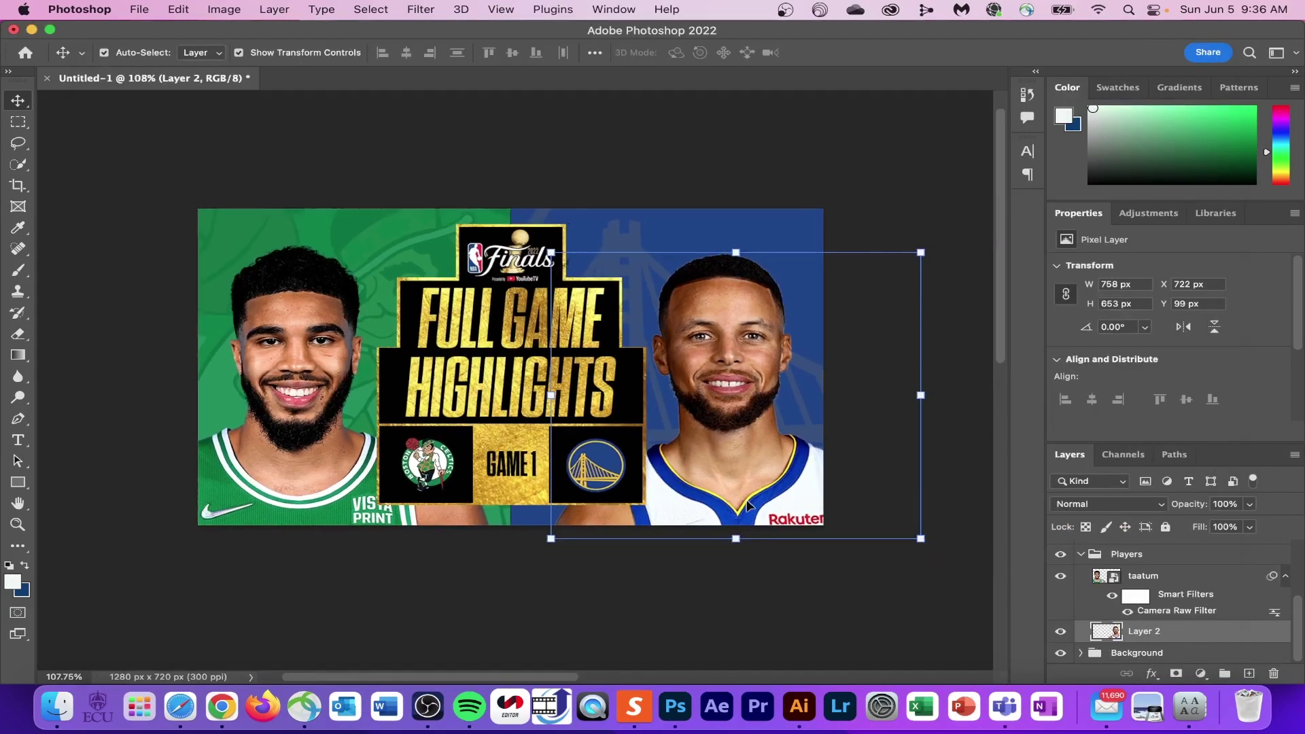
{"action": "scroll", "coordinate": [751, 490], "scroll_direction": "up", "scroll_amount": 2}
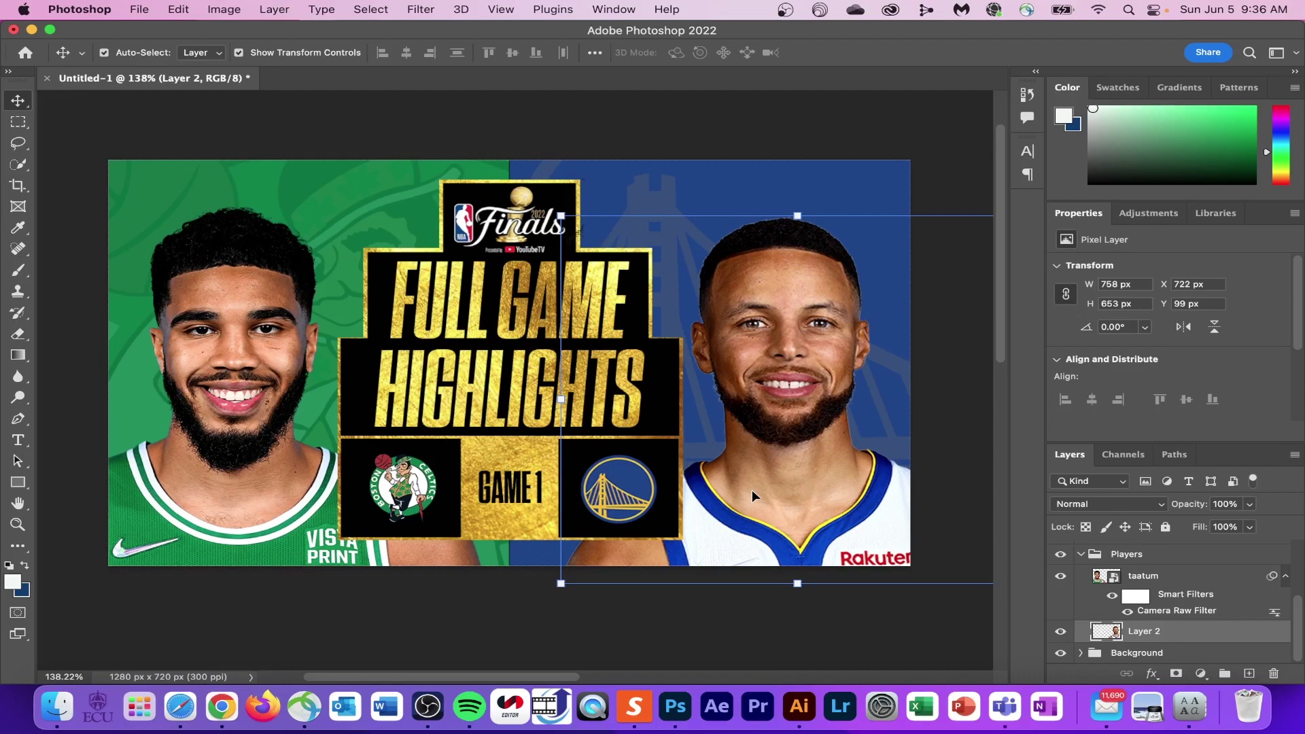
Add an empty layer directly above the Background group and ready the Brush tool with a black foreground color
{"action": "left_click", "coordinate": [1170, 654]}
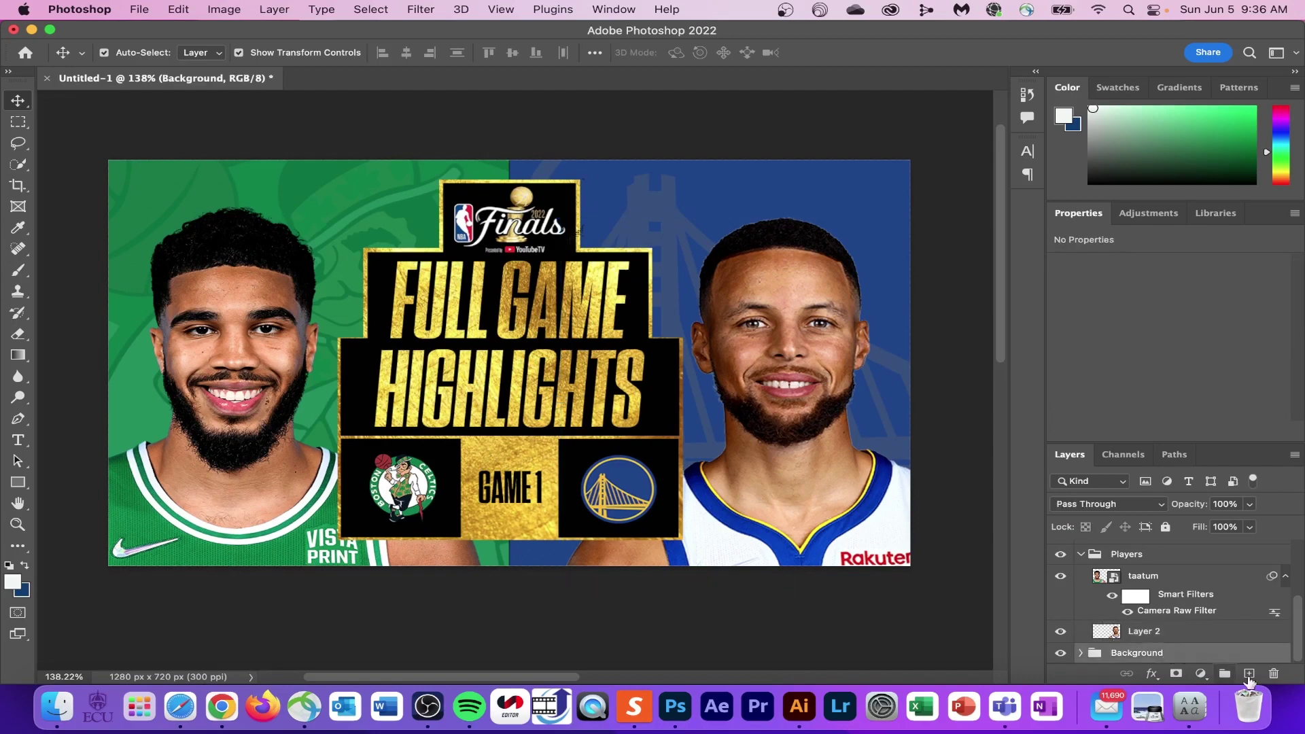
{"action": "left_click", "coordinate": [1249, 673]}
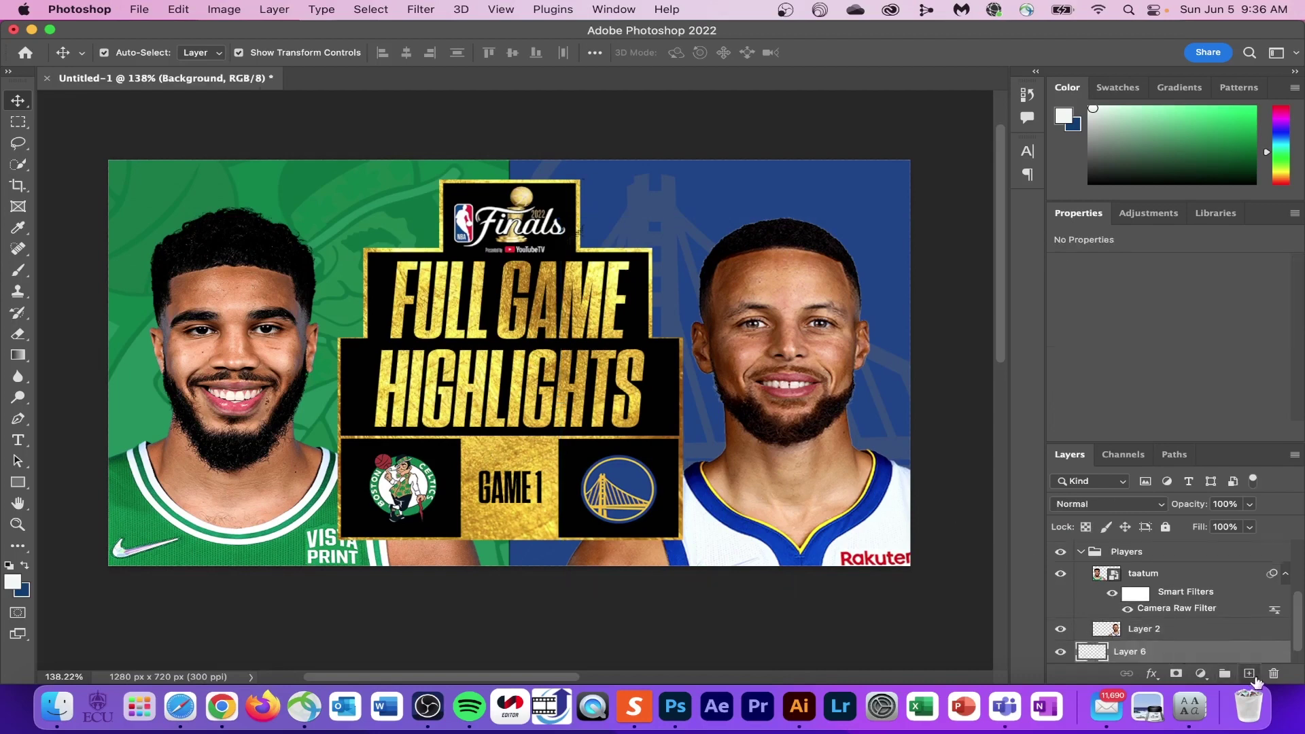
{"action": "left_click", "coordinate": [17, 270]}
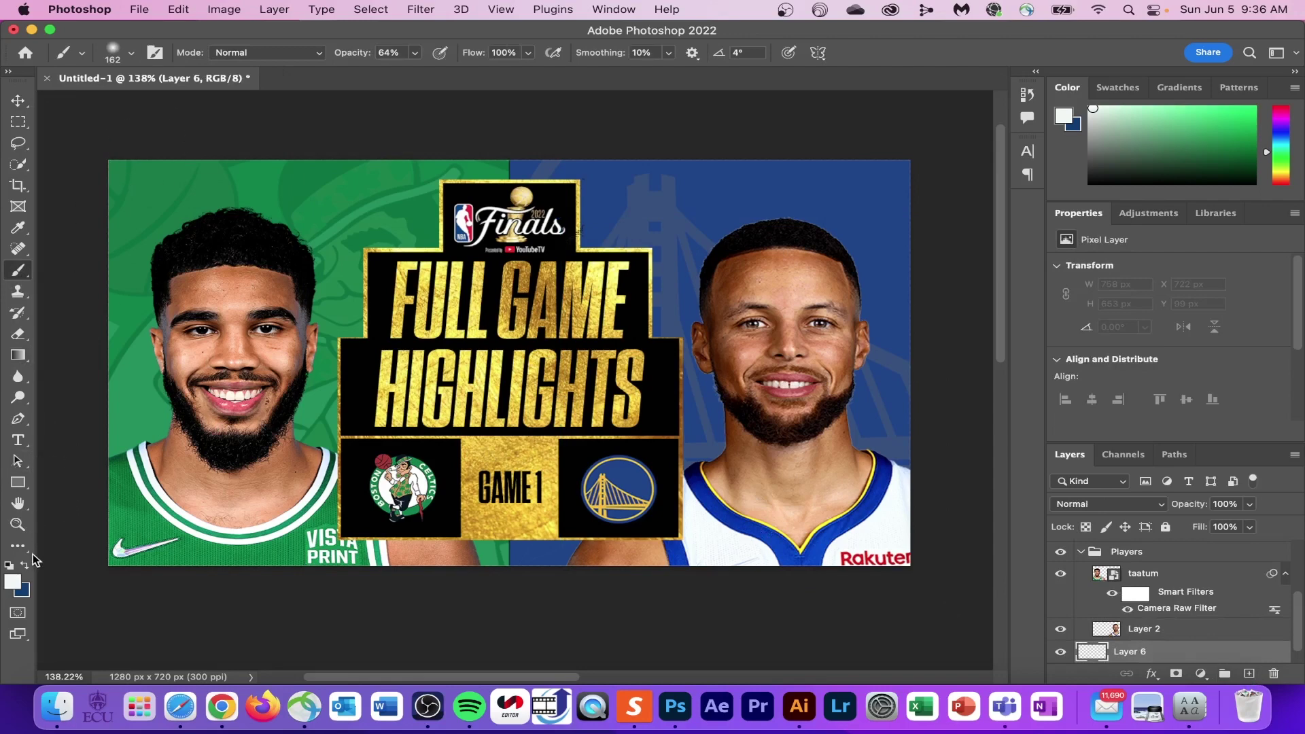
{"action": "left_click", "coordinate": [17, 578]}
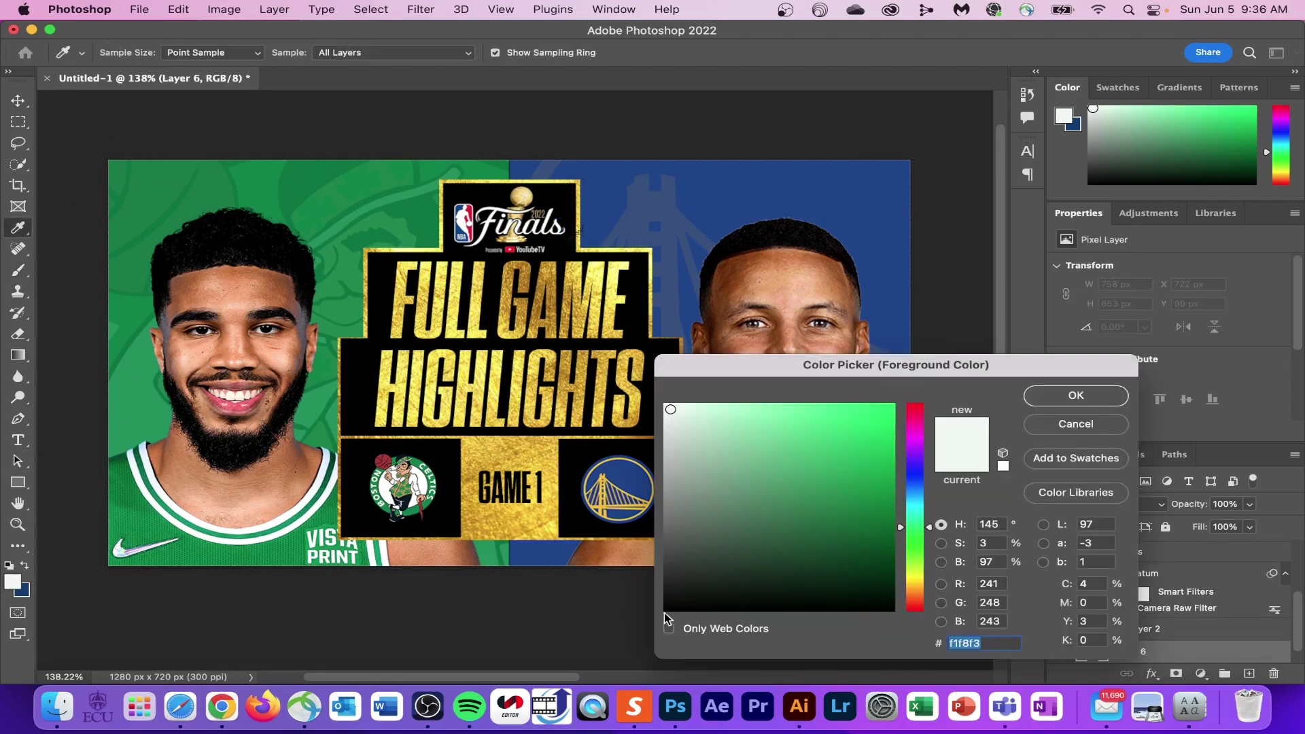
{"action": "left_click", "coordinate": [666, 606]}
{"action": "left_click", "coordinate": [1076, 395]}
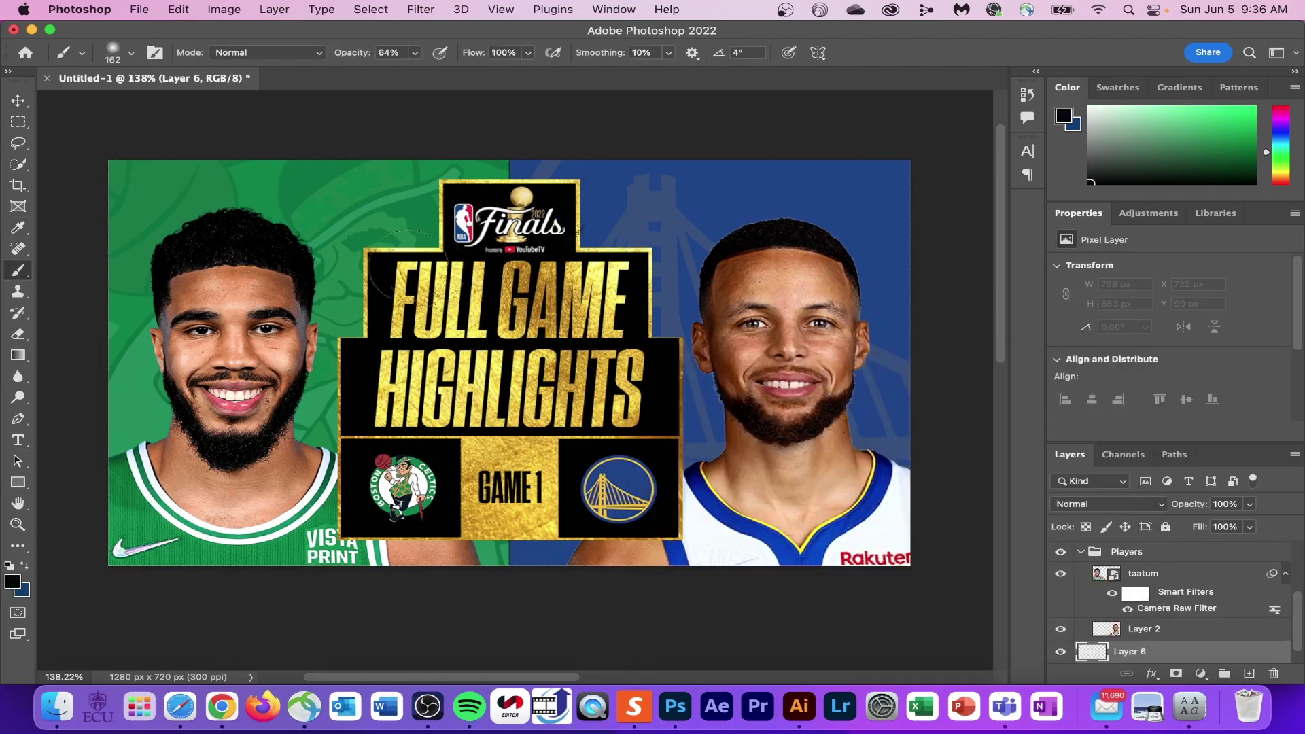
Paint soft black shadows behind both players' shoulders on the new layer with a 284 px brush
{"action": "left_click", "coordinate": [117, 54]}
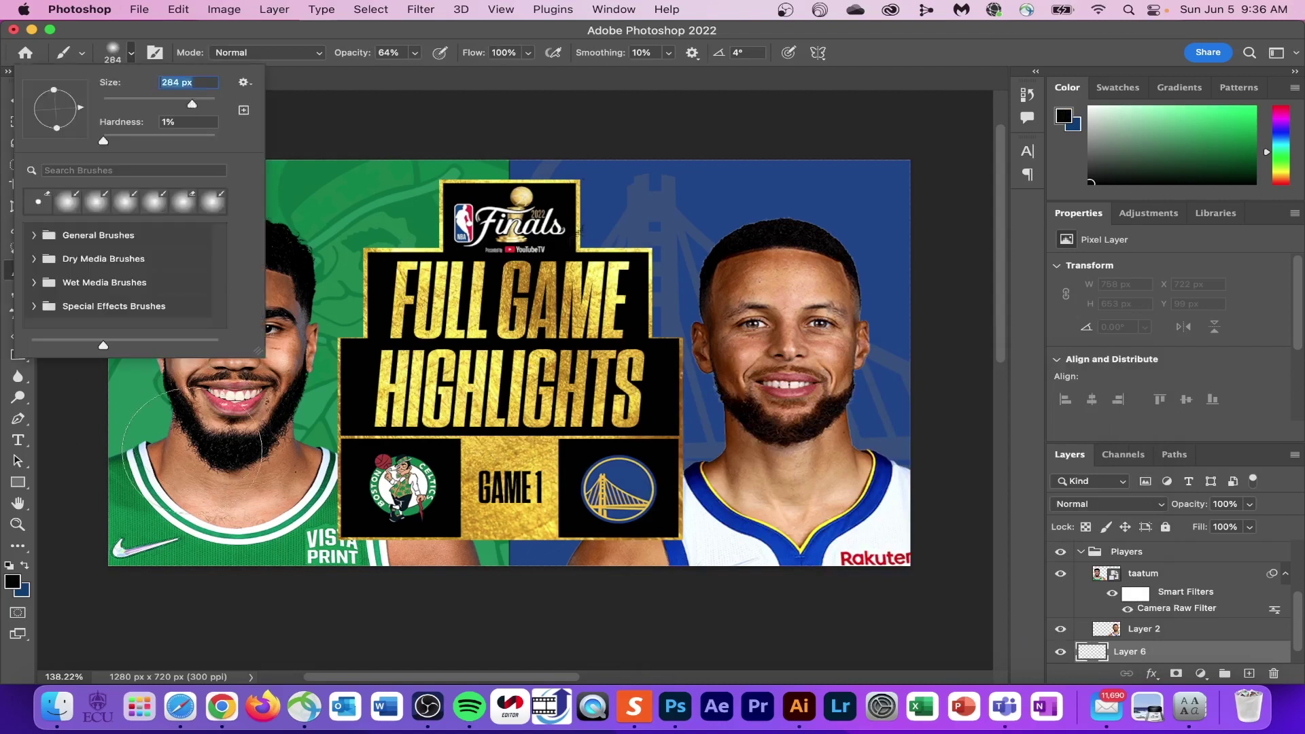
{"action": "left_click", "coordinate": [157, 506]}
{"action": "left_click", "coordinate": [194, 505]}
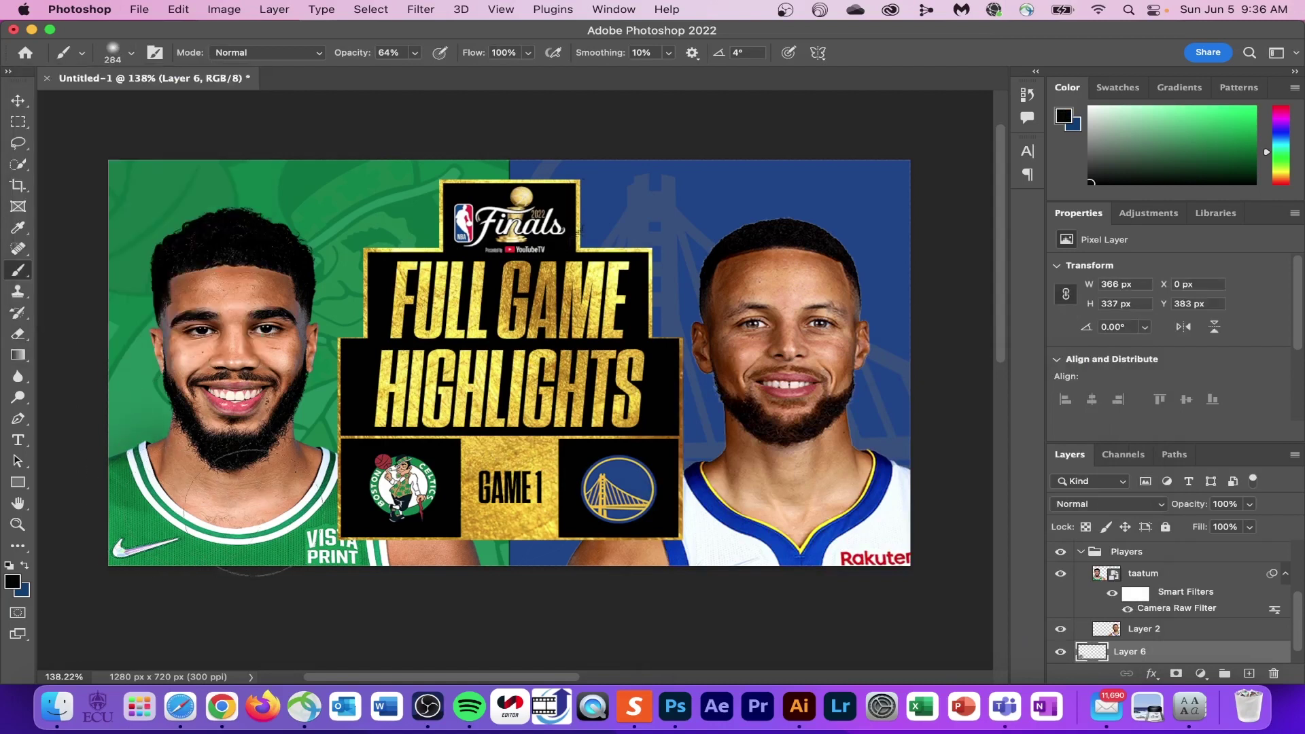
{"action": "mouse_move", "coordinate": [250, 513]}
{"action": "left_mouse_down"}
{"action": "mouse_move", "coordinate": [292, 519]}
{"action": "mouse_move", "coordinate": [220, 506]}
{"action": "left_mouse_up"}
{"action": "left_click", "coordinate": [704, 548]}
{"action": "left_click", "coordinate": [831, 513]}
{"action": "left_click", "coordinate": [299, 500]}
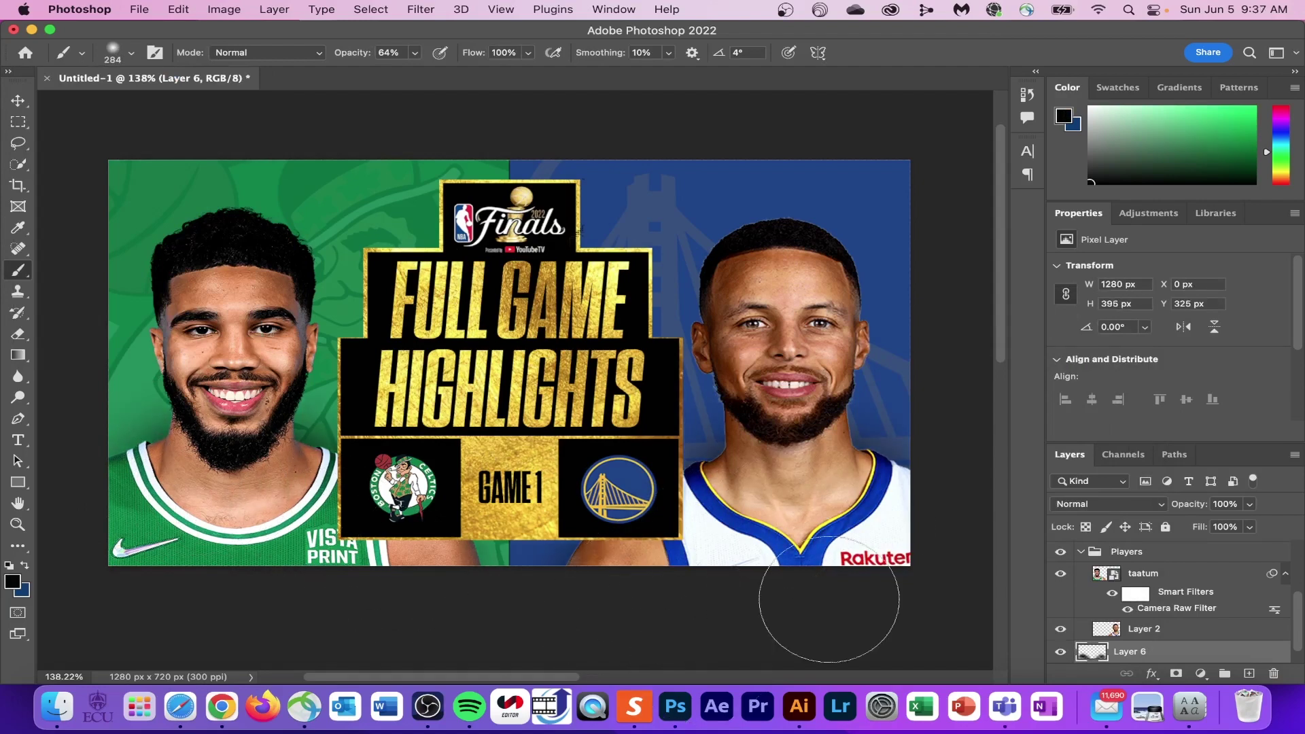
Add an empty layer above taatum in the Players group and enlarge the soft brush to 412 px
{"action": "scroll", "coordinate": [829, 599], "scroll_direction": "down", "scroll_amount": 2}
{"action": "left_click", "coordinate": [1190, 579]}
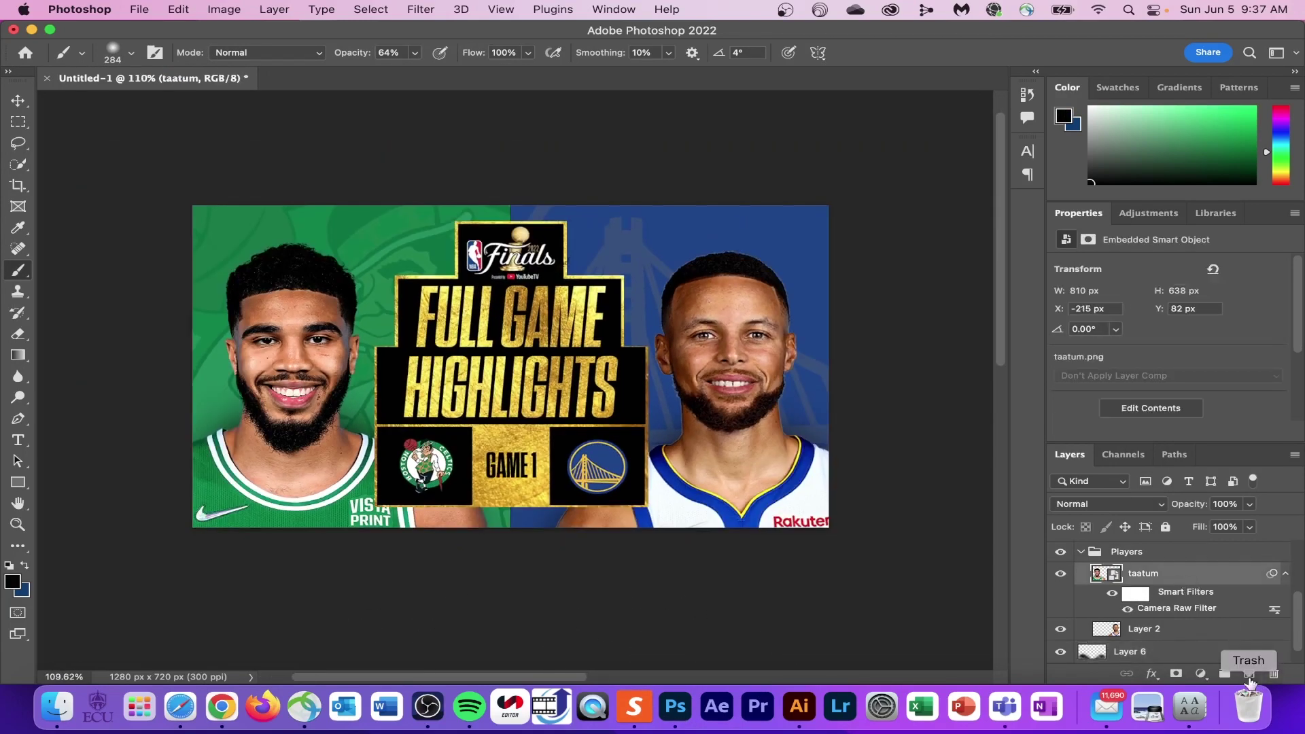
{"action": "left_click", "coordinate": [1248, 674]}
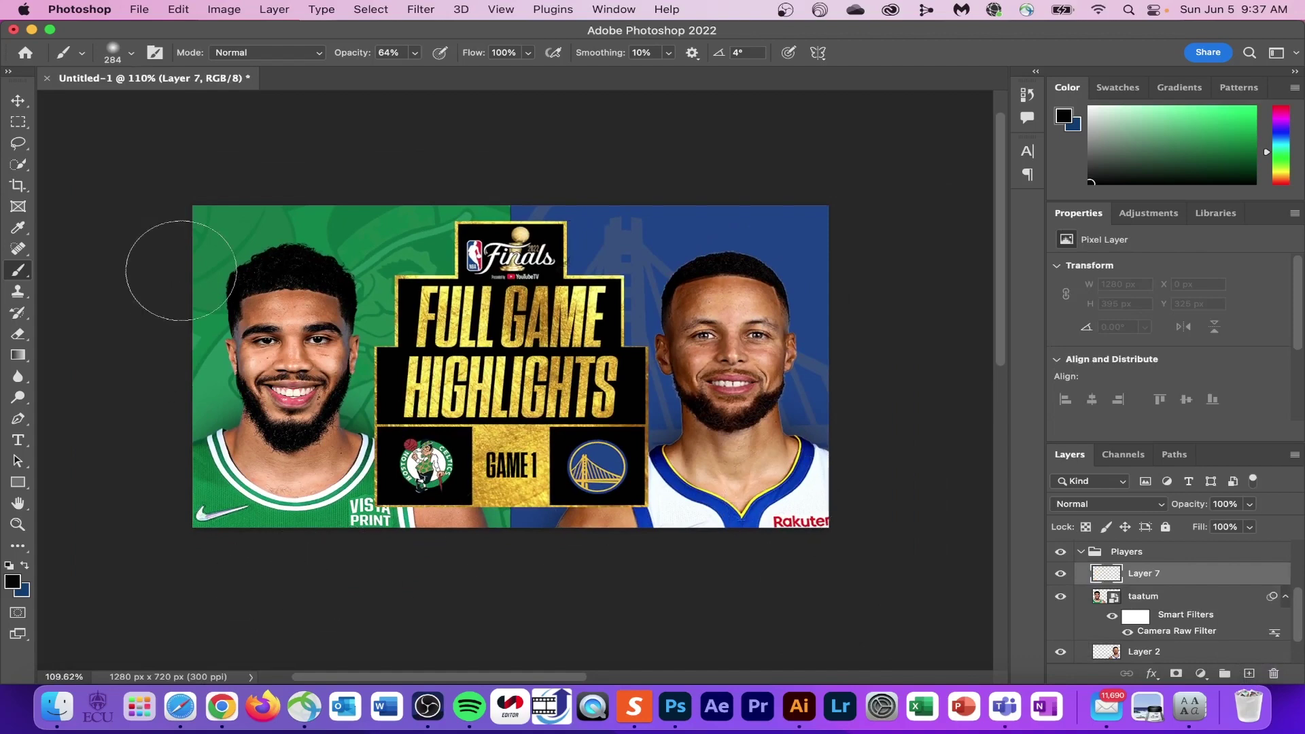
{"action": "left_click", "coordinate": [131, 52]}
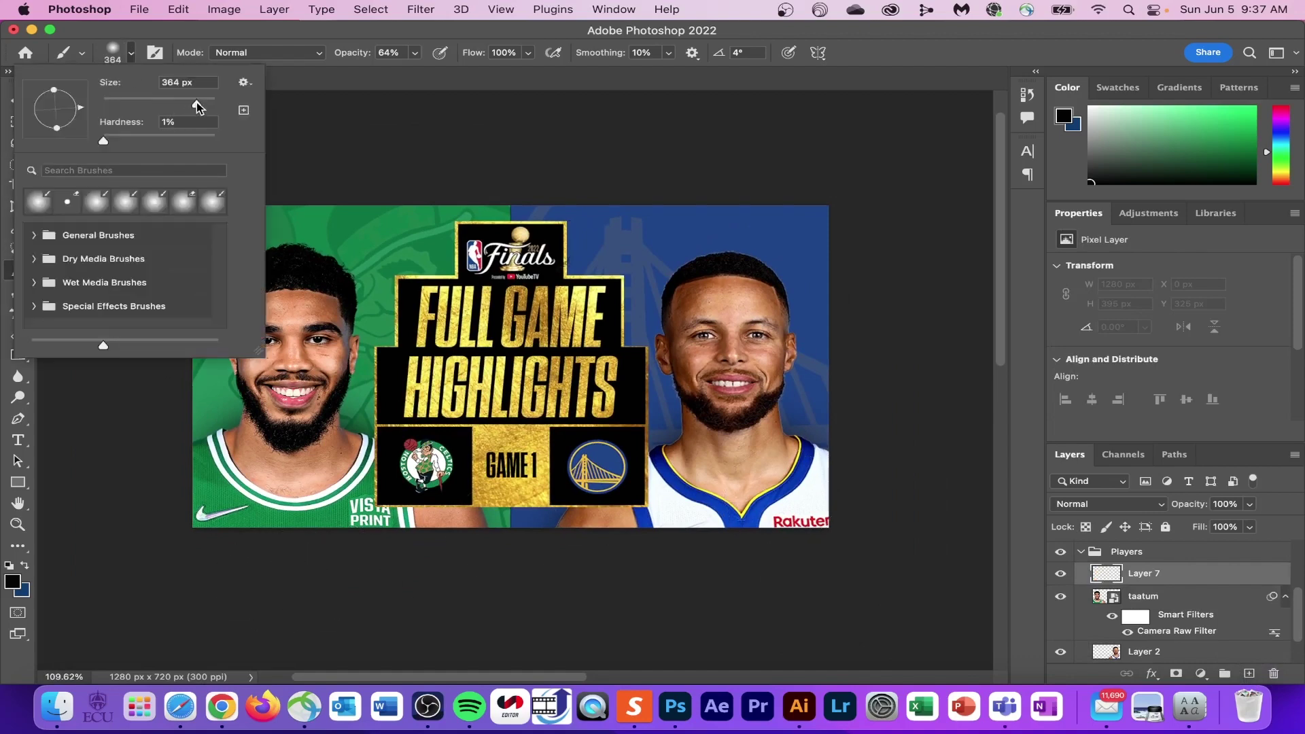
{"action": "left_click_drag", "start_coordinate": [197, 104], "coordinate": [200, 104]}
{"action": "scroll", "coordinate": [221, 631], "scroll_direction": "down", "scroll_amount": 1}
{"action": "scroll", "coordinate": [220, 630], "scroll_direction": "down", "scroll_amount": 4}
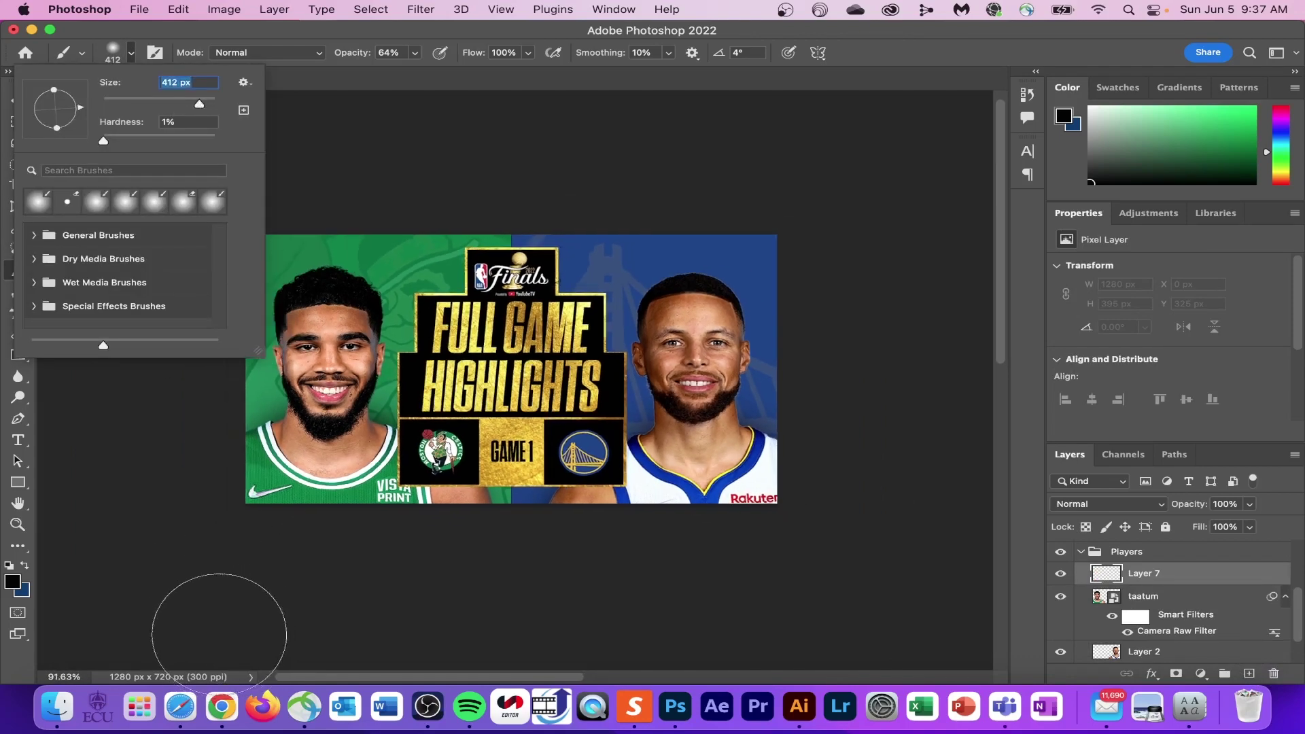
Paint soft black shading along the thumbnail's lower edge over both jerseys and reduce that layer's opacity to about 88%
{"action": "left_click", "coordinate": [262, 539]}
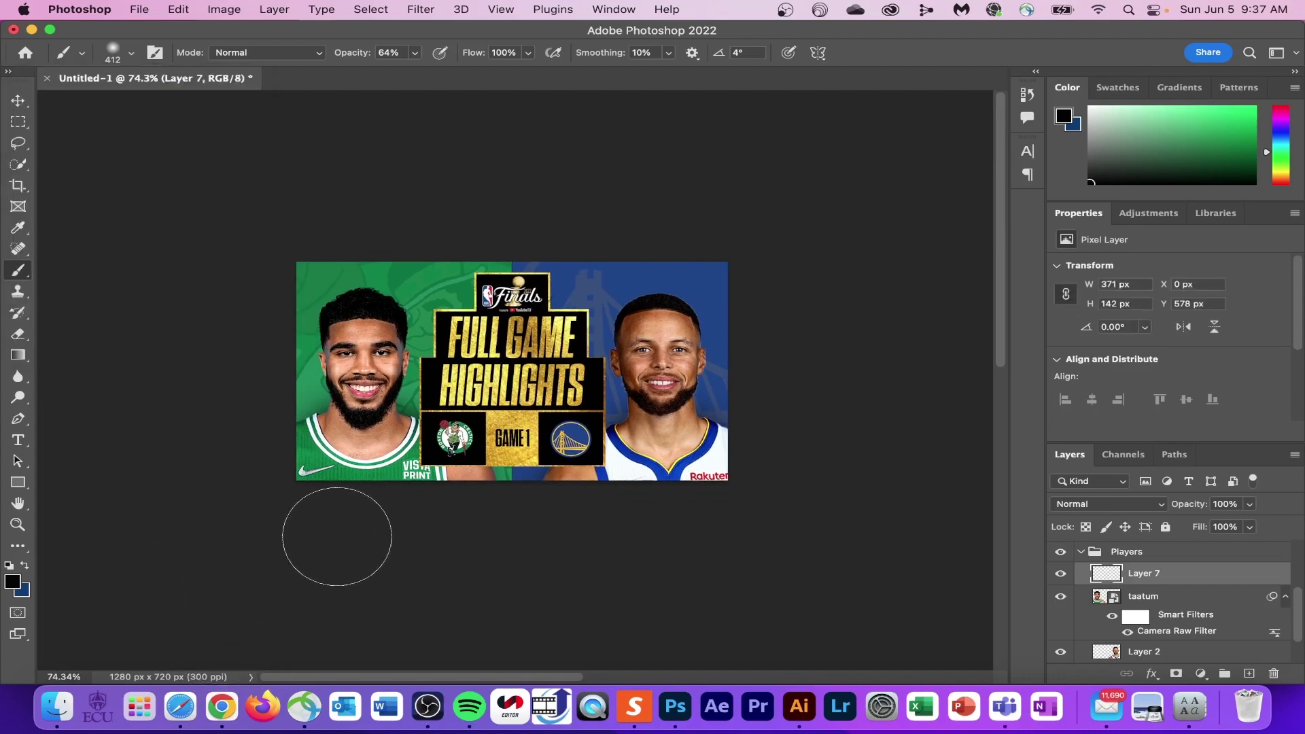
{"action": "mouse_move", "coordinate": [262, 532]}
{"action": "left_mouse_down"}
{"action": "mouse_move", "coordinate": [635, 528]}
{"action": "mouse_move", "coordinate": [410, 539]}
{"action": "mouse_move", "coordinate": [536, 530]}
{"action": "mouse_move", "coordinate": [251, 495]}
{"action": "mouse_move", "coordinate": [378, 545]}
{"action": "left_mouse_up"}
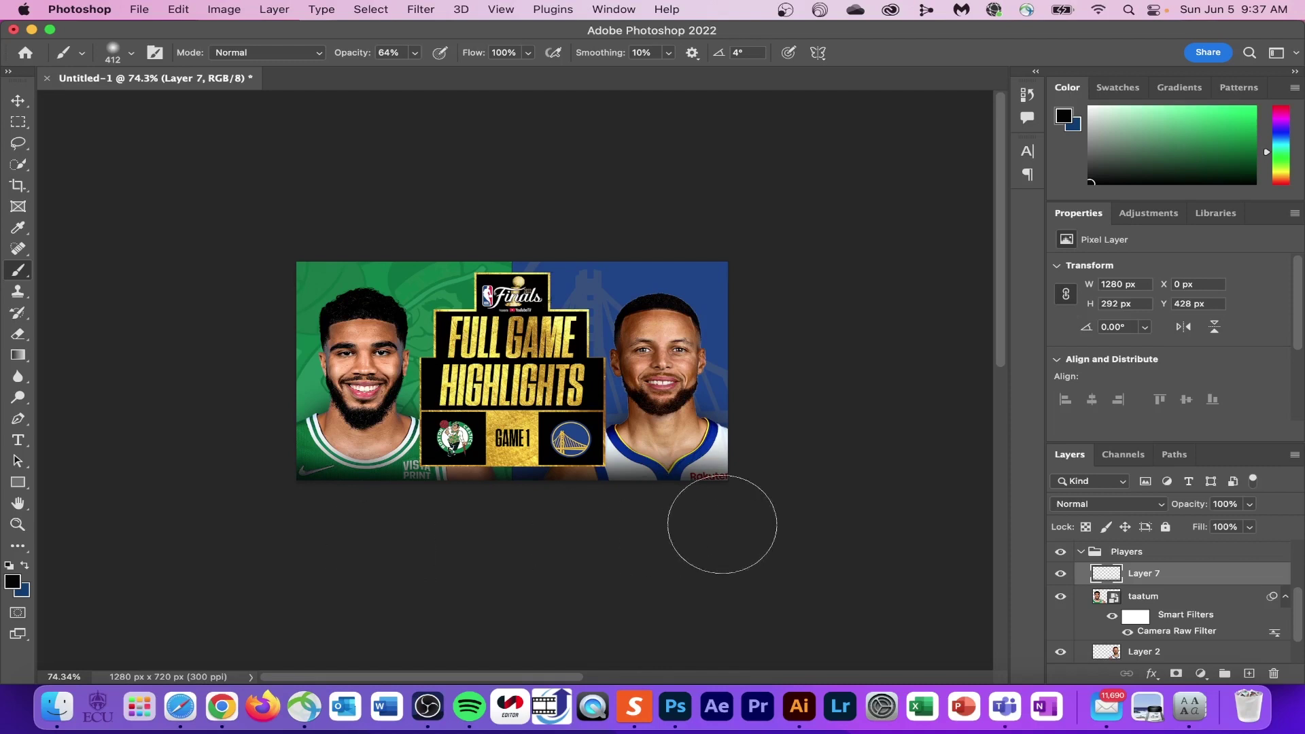
{"action": "left_click", "coordinate": [1250, 505]}
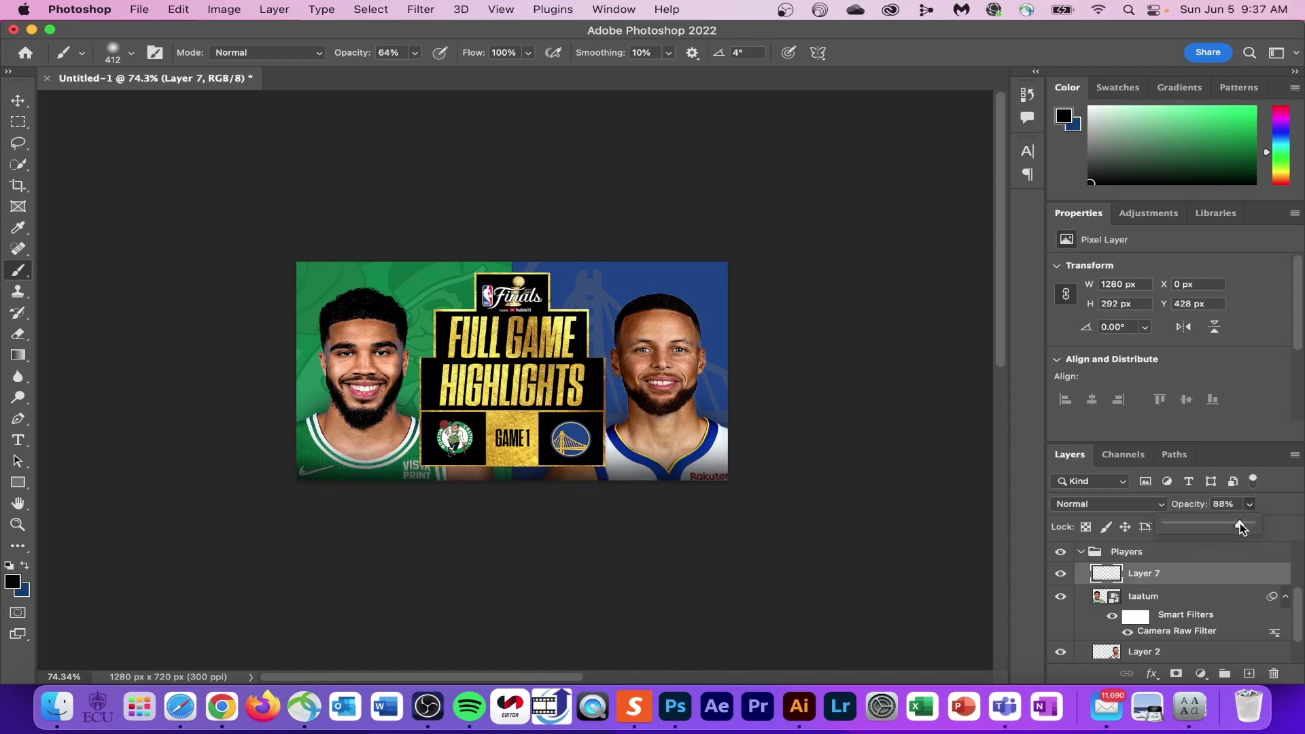